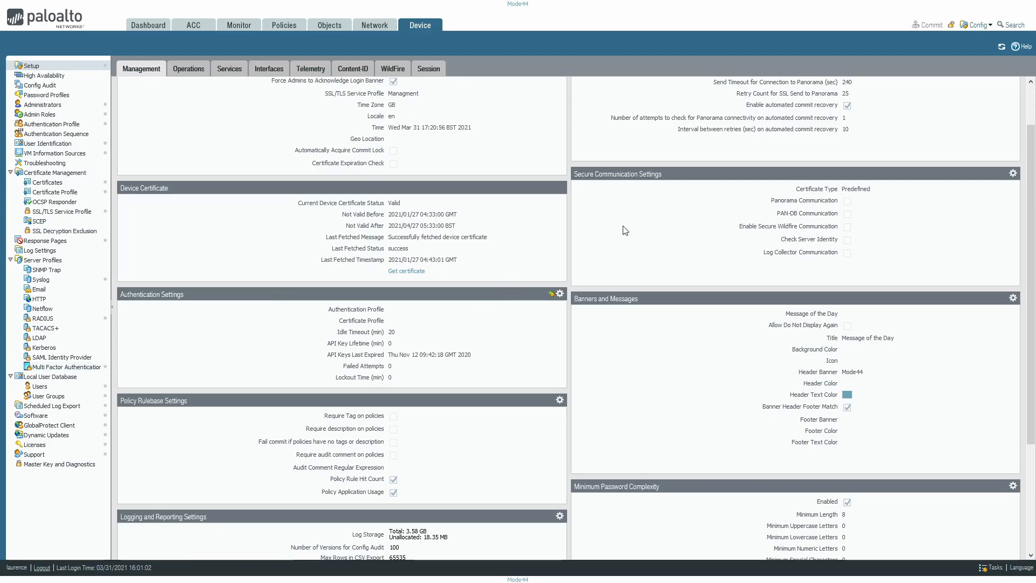
Step: Review the editable options in the firewall's General Settings and close them without changes
scroll(623, 225, "up", 2)
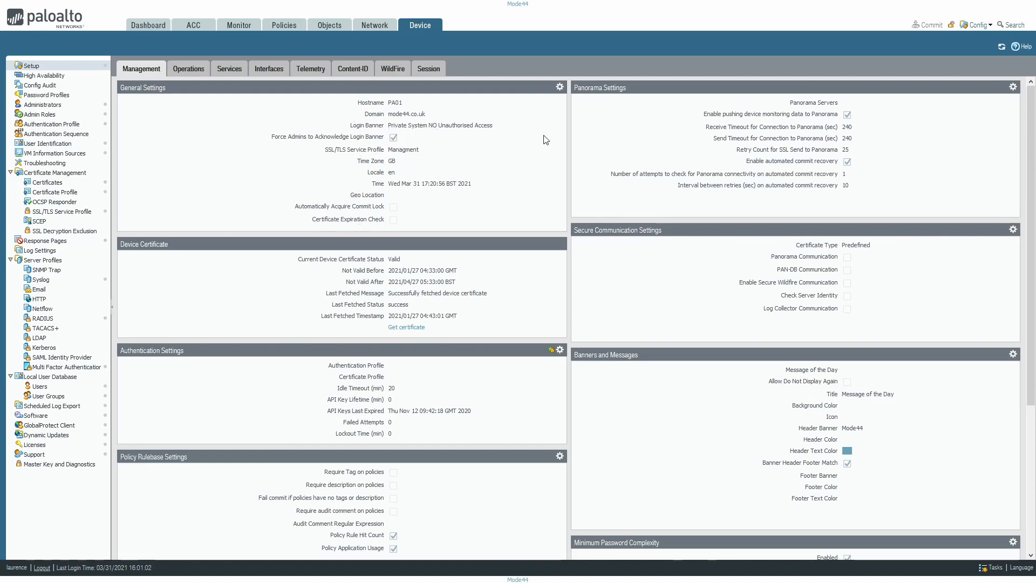
left_click(560, 87)
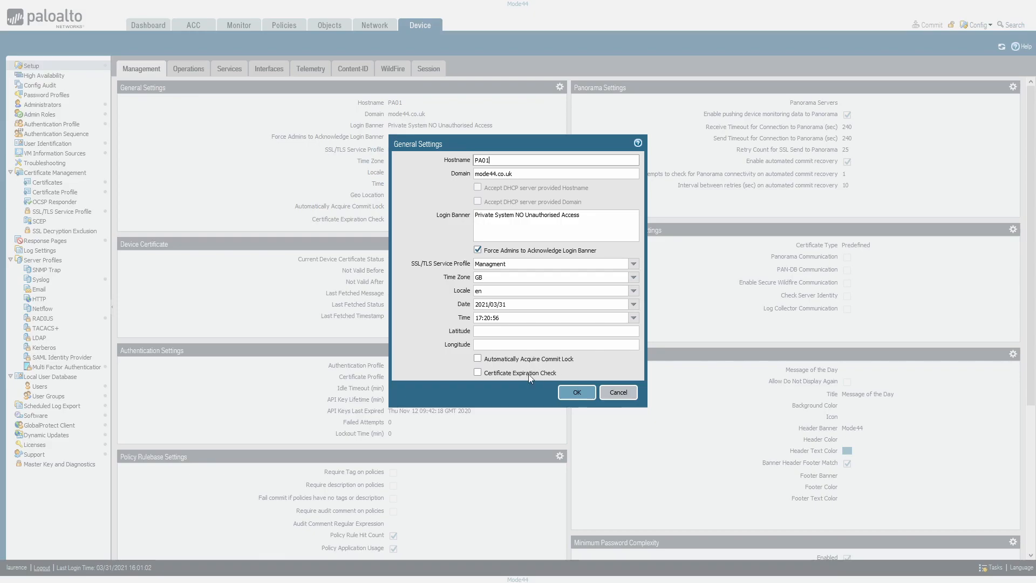
left_click(623, 394)
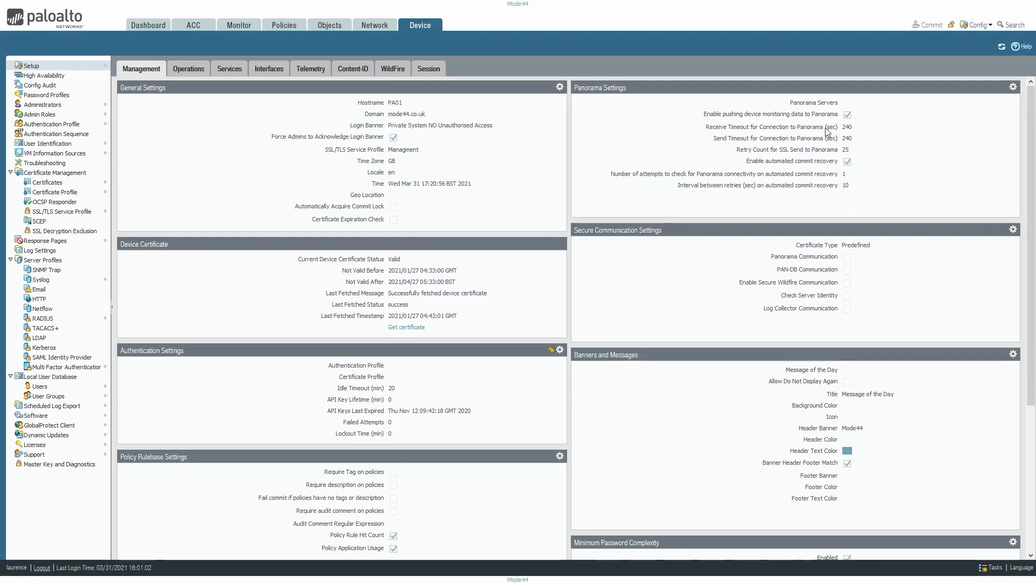
Step: Examine the Panorama Settings, including the server entries, timeouts and automated commit recovery options, without saving changes
left_click(1013, 87)
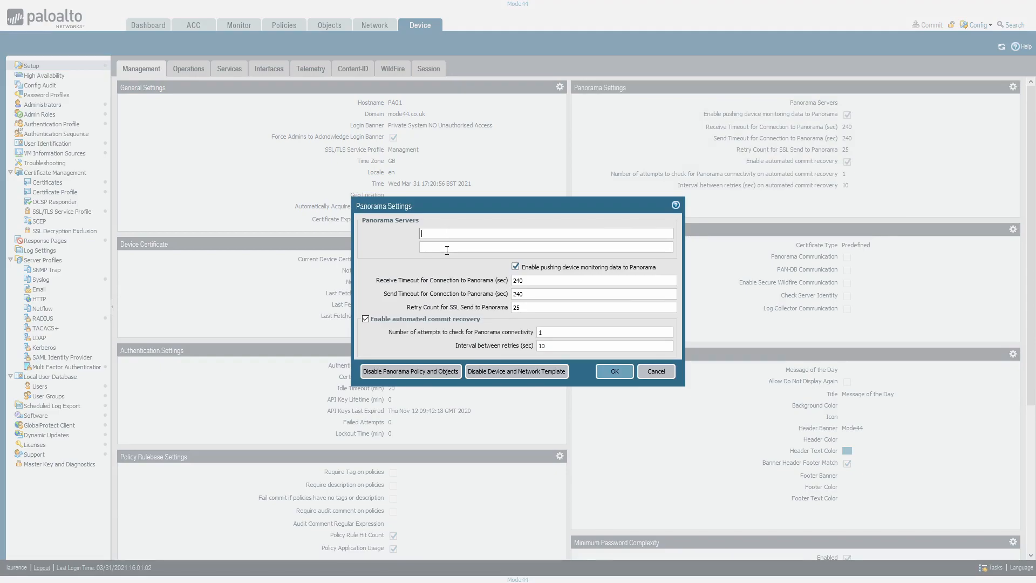
left_click(469, 238)
left_click(657, 372)
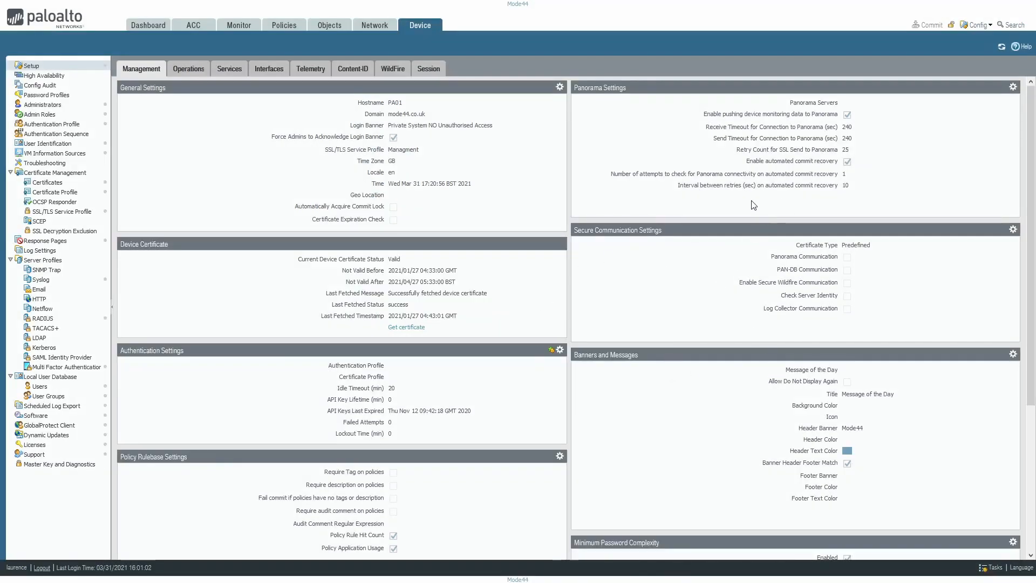
left_click(1013, 88)
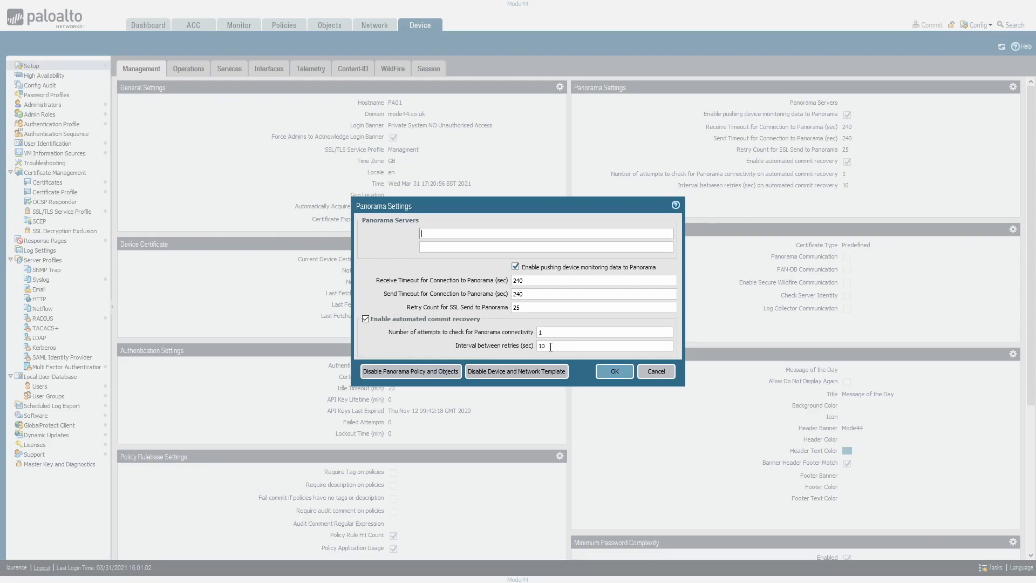
left_click(664, 373)
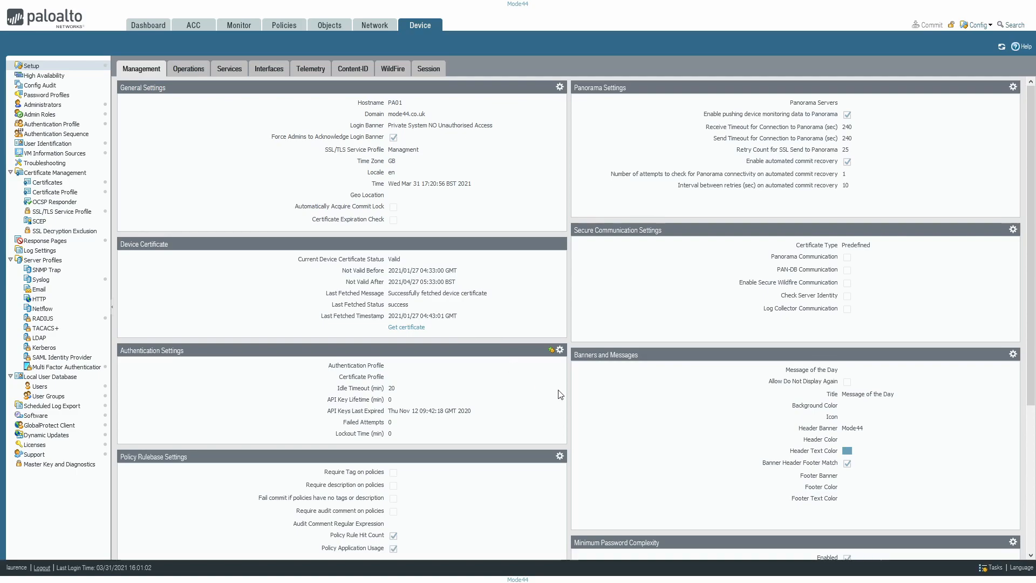
Step: Open the Authentication Settings for editing and review the choices for authentication profile, API key lifetime and certificate profile
scroll(555, 393, "down", 3)
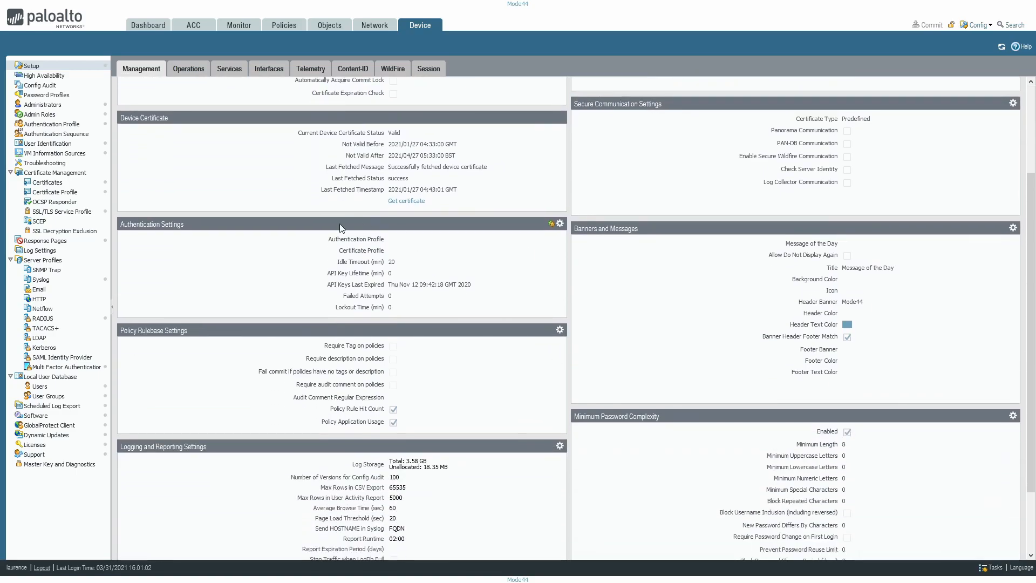
left_click(559, 223)
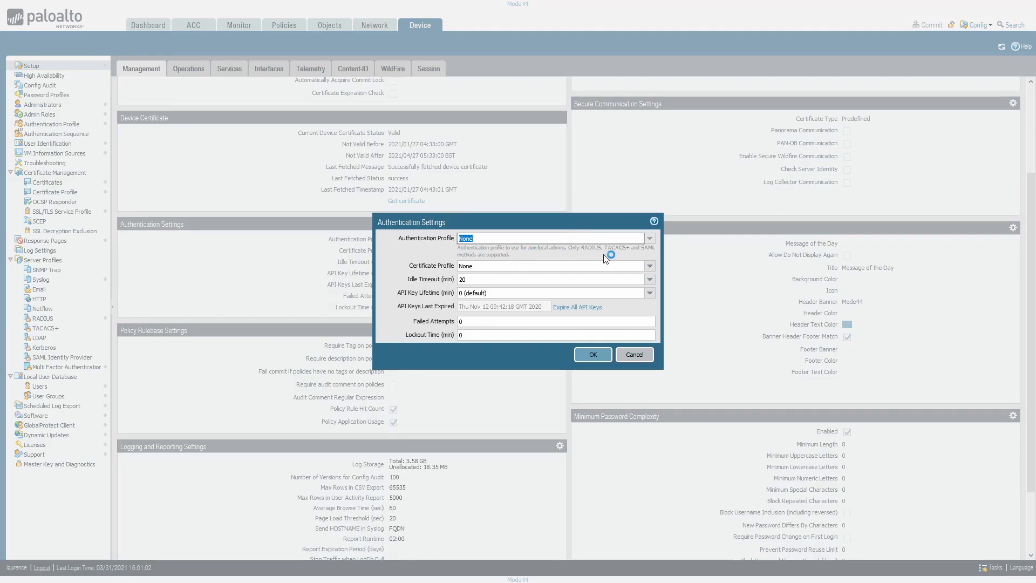
left_click(649, 239)
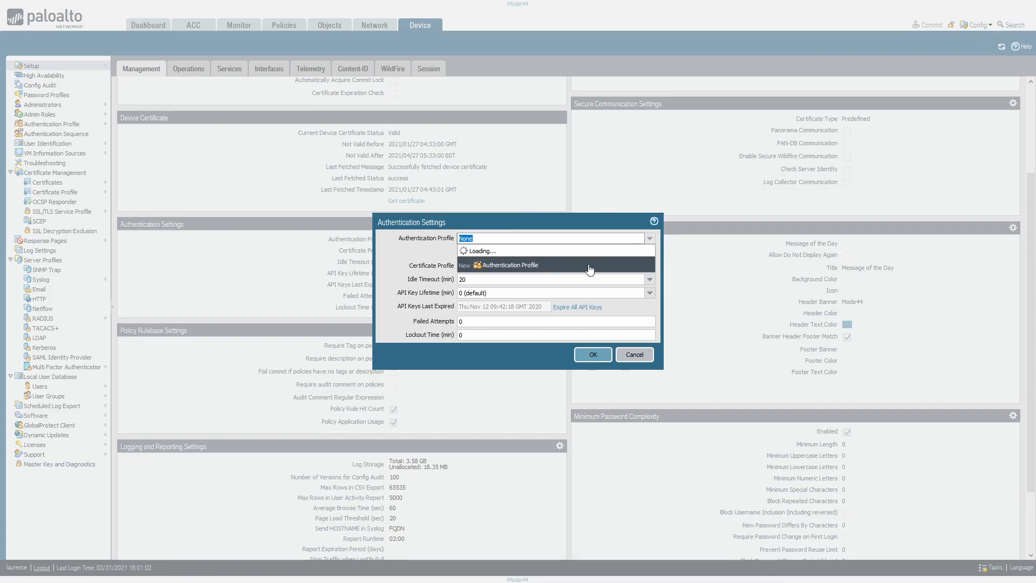
left_click(423, 253)
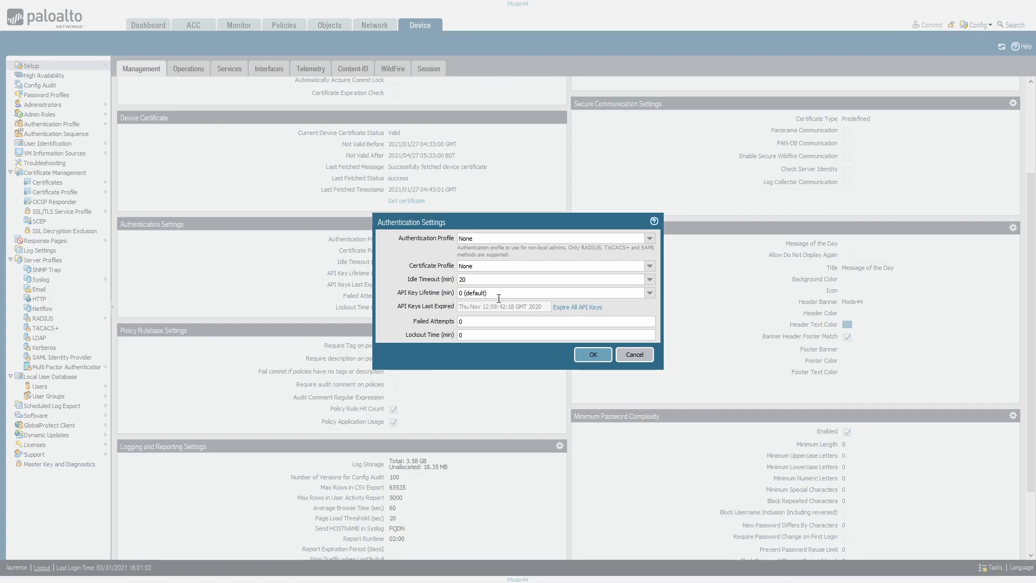
left_click(650, 294)
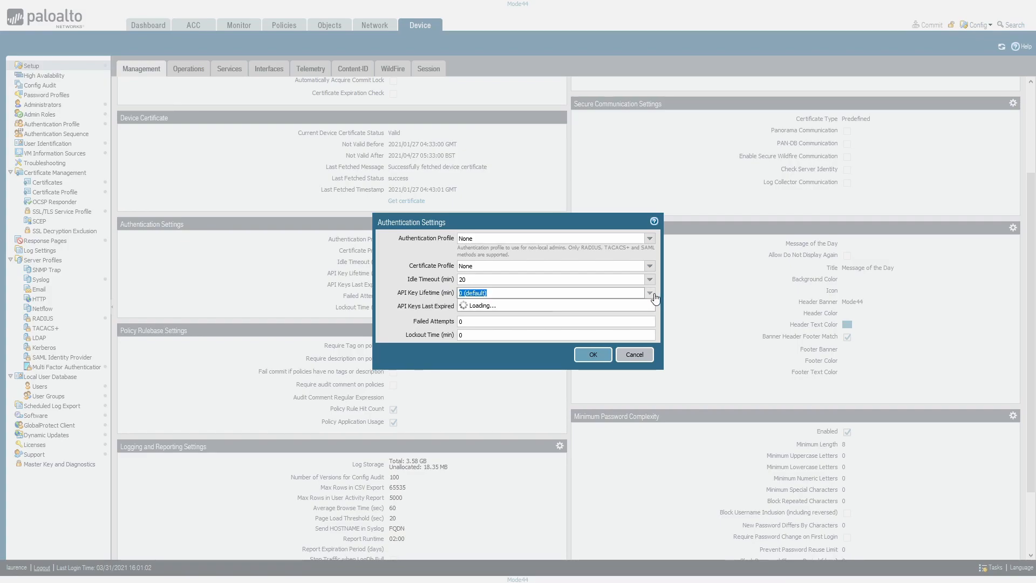
left_click(653, 296)
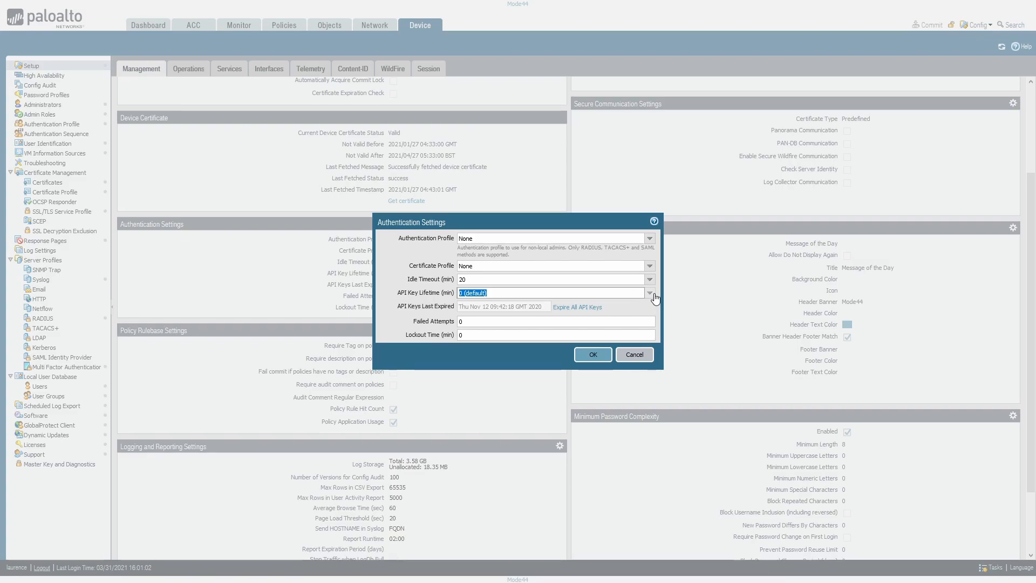
left_click(650, 267)
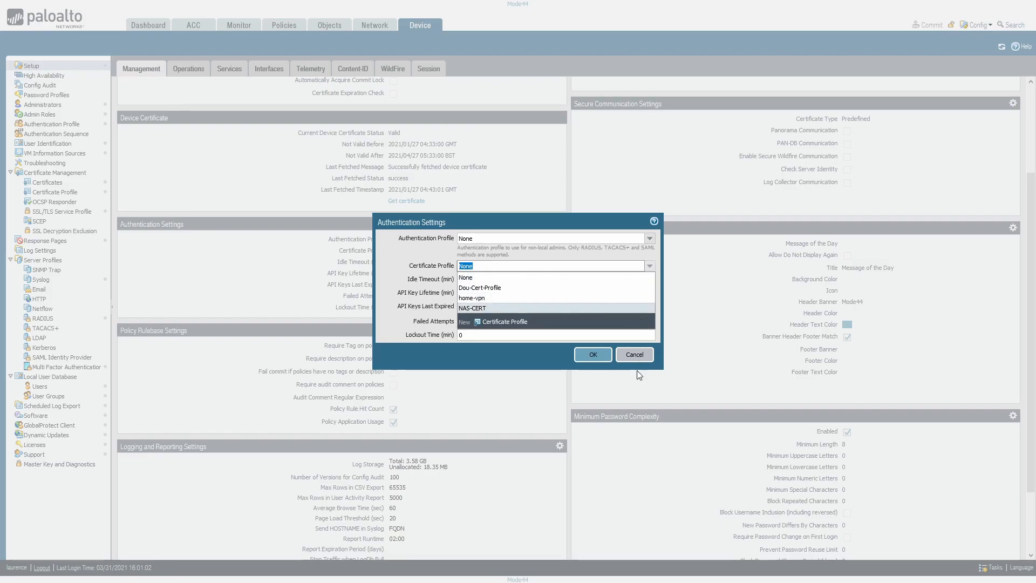
left_click(650, 266)
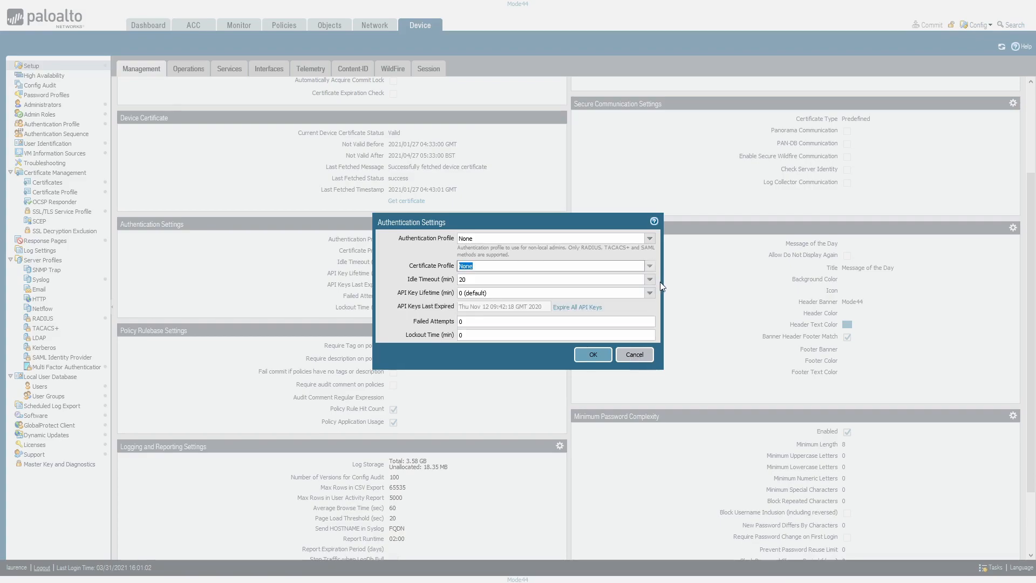
Step: Set Failed Attempts to 5 and Lockout Time to 5 minutes in the Authentication Settings, and save them
left_click(468, 321)
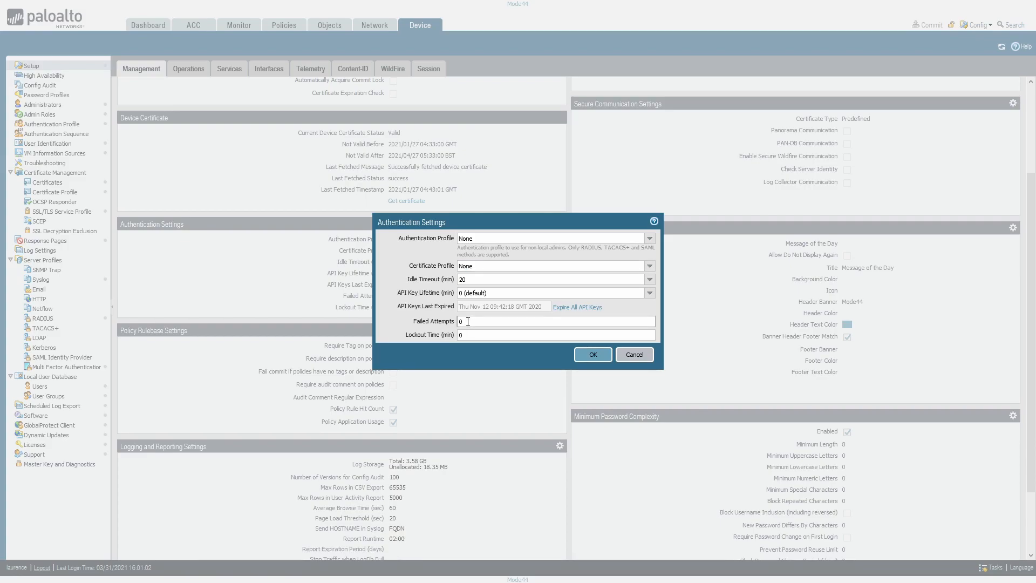
key("BackSpace")
type("5")
left_click(467, 336)
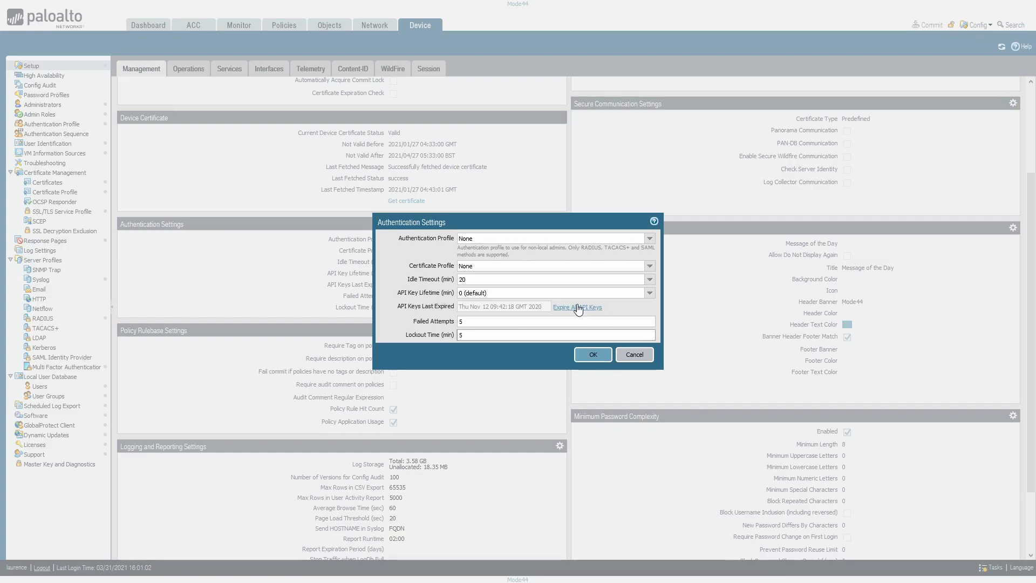
left_click(594, 354)
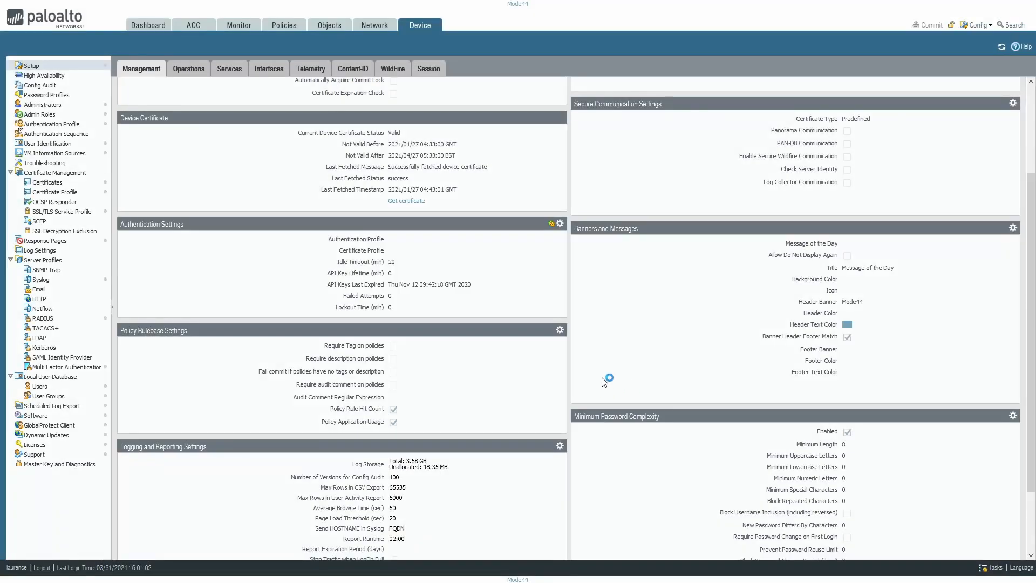
Step: Review the certificate type choices in the Secure Communication Settings and close them without changes
left_click(1013, 226)
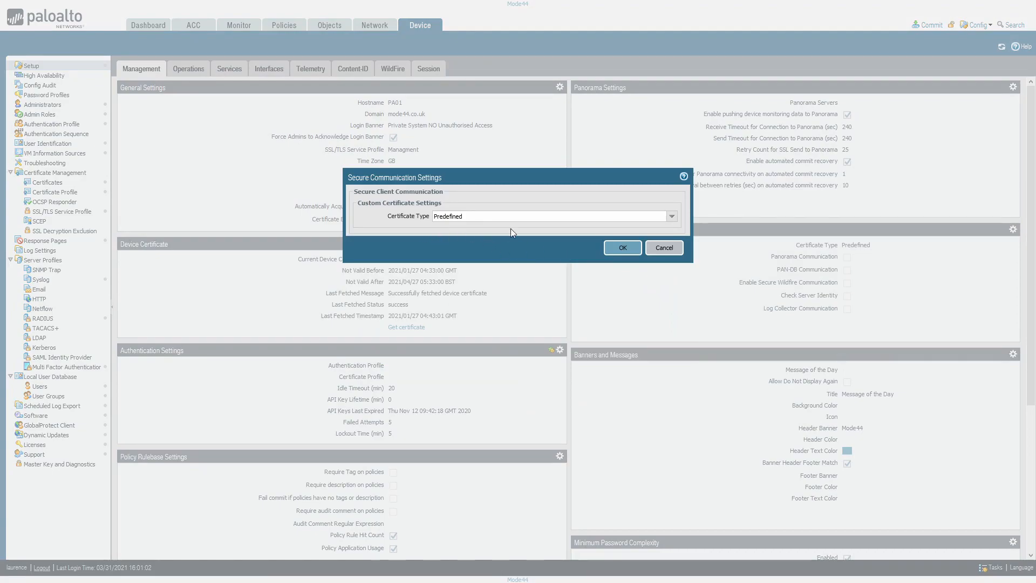
left_click(671, 216)
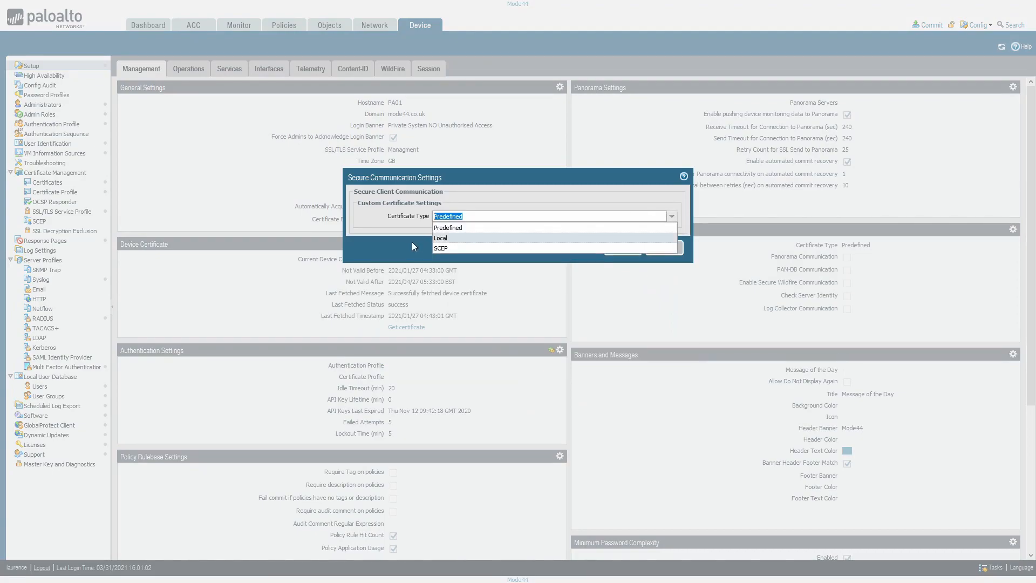
left_click(452, 232)
left_click(672, 216)
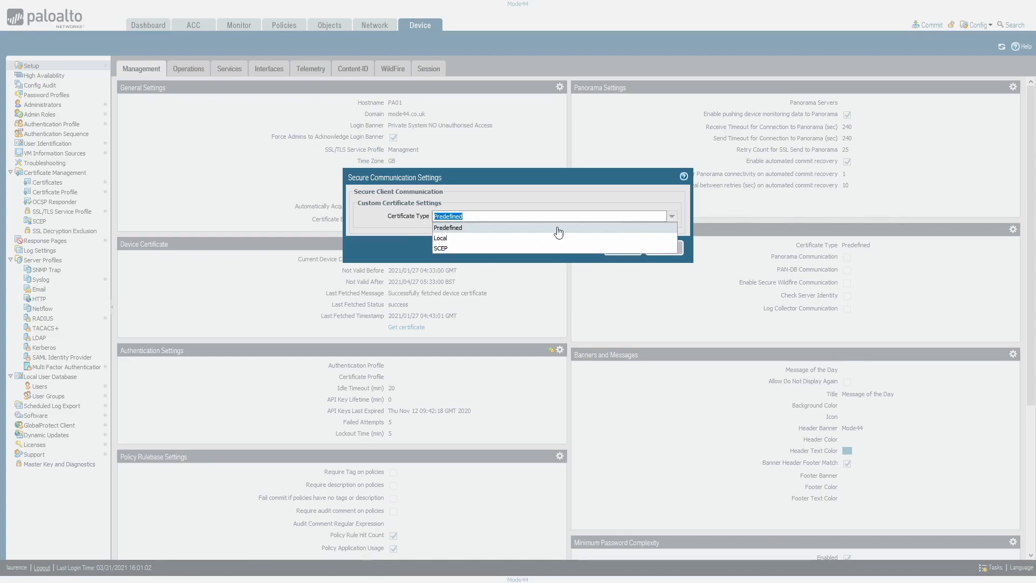
left_click(384, 250)
left_click(665, 250)
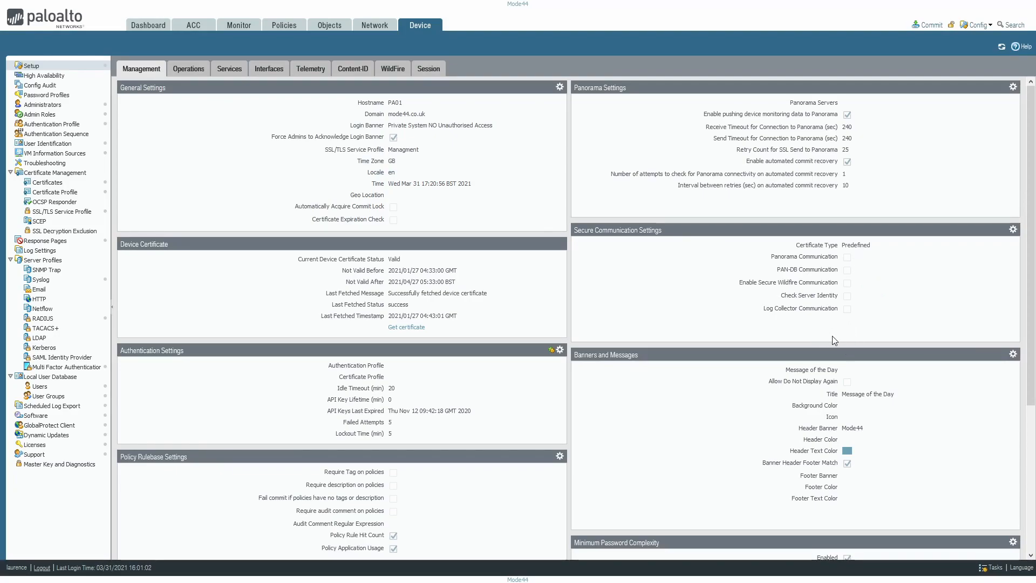
Step: Try a Red background for the message of the day, reset it to None, and discard the Banners and Messages edits
scroll(838, 341, "down", 1)
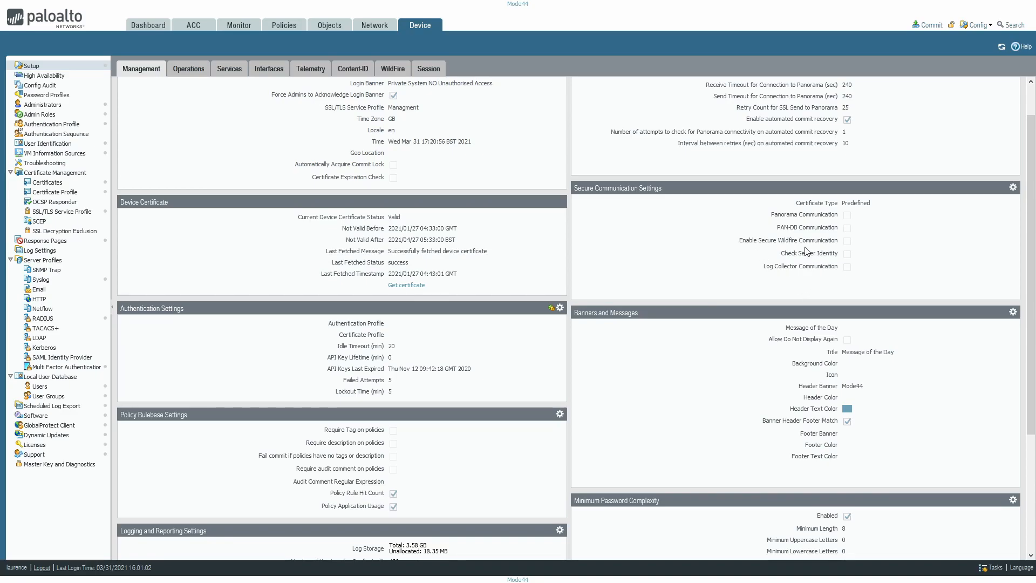
scroll(699, 282, "down", 1)
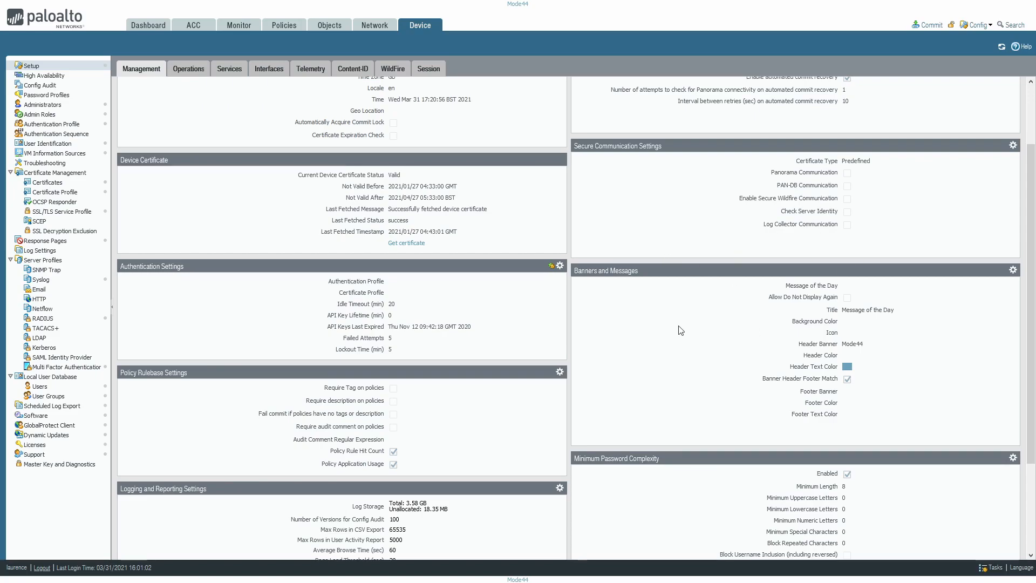
left_click(1013, 270)
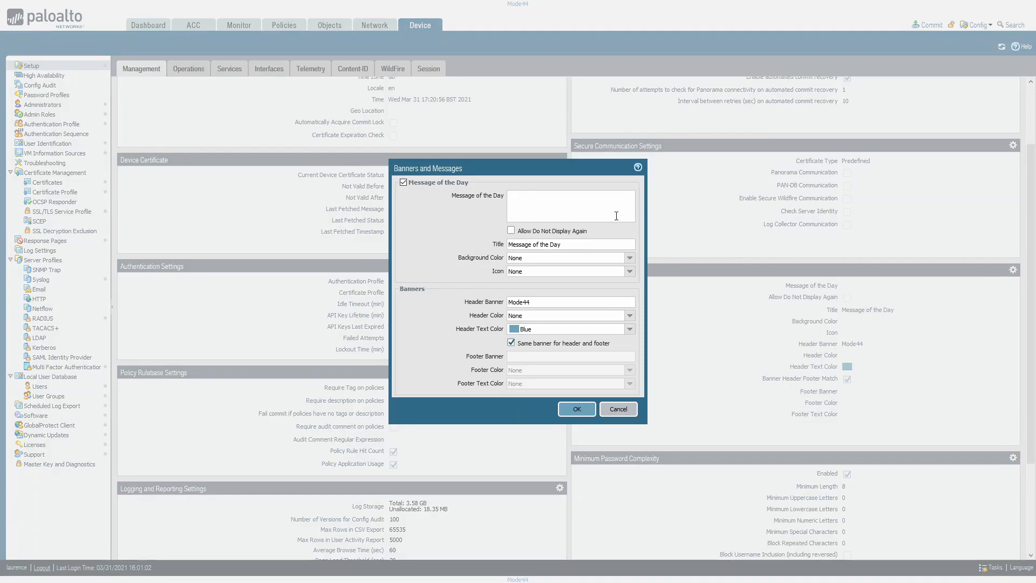
left_click(630, 259)
left_click(593, 282)
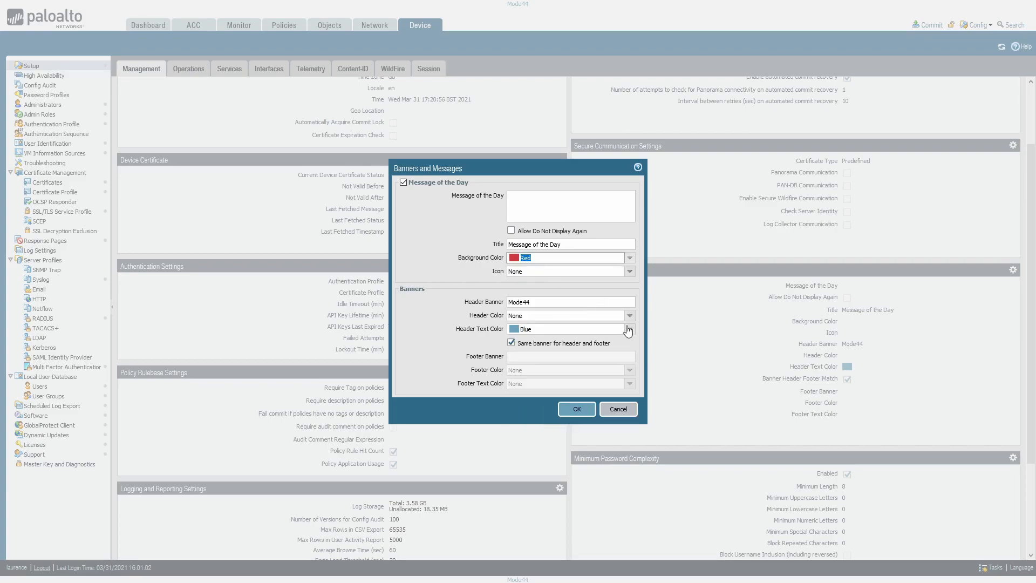
left_click(629, 271)
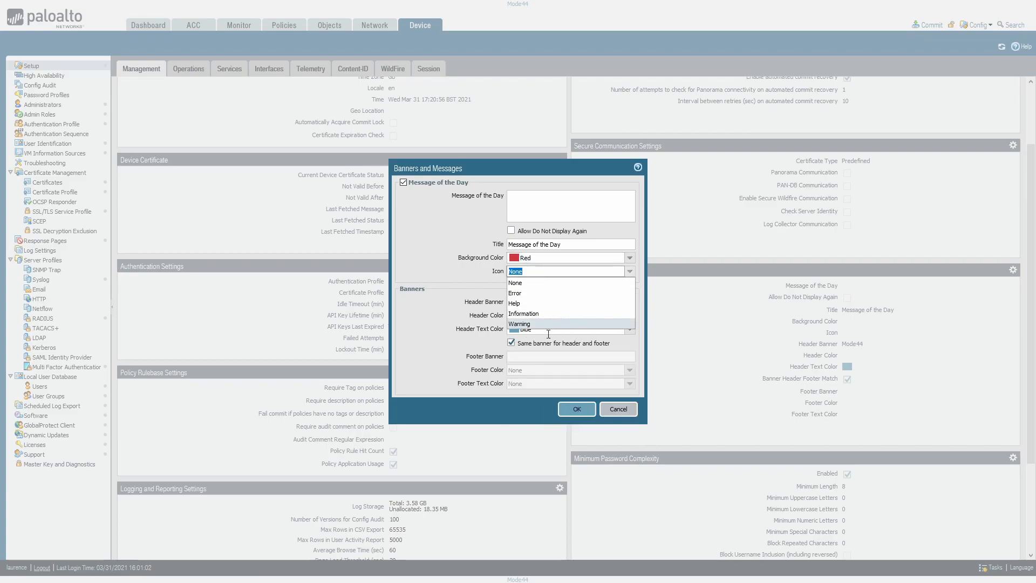
left_click(630, 258)
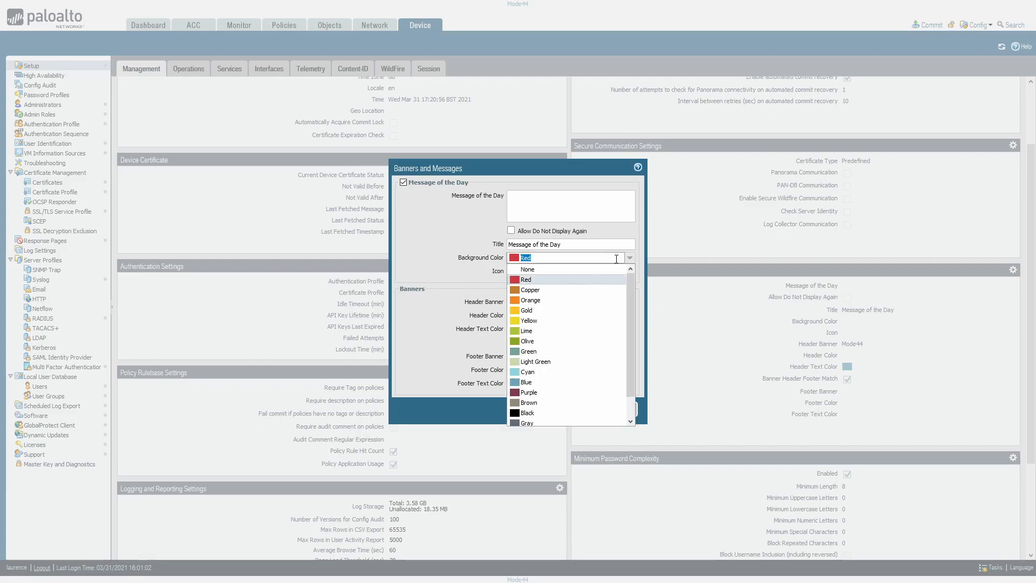
left_click(528, 270)
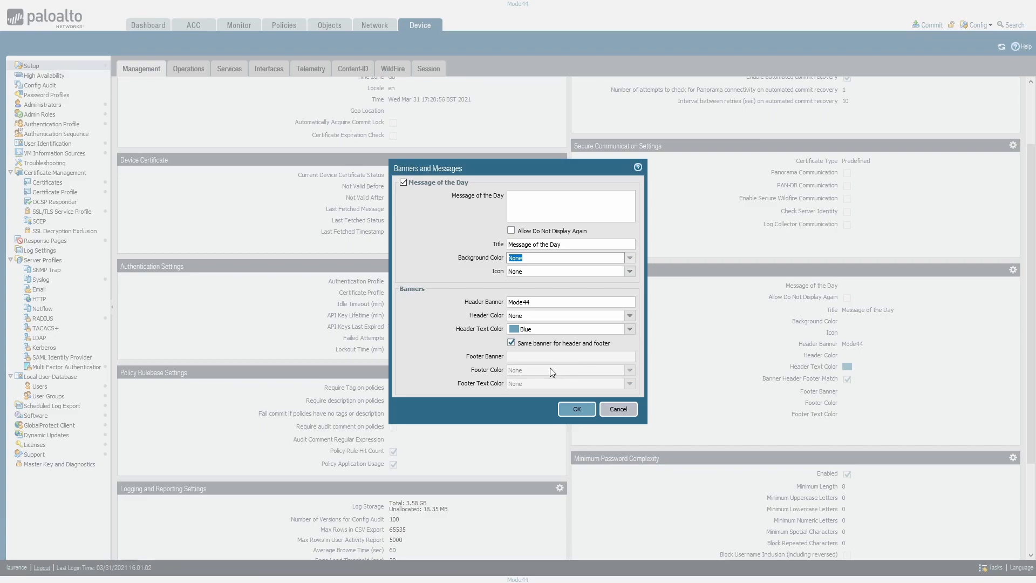
left_click(621, 412)
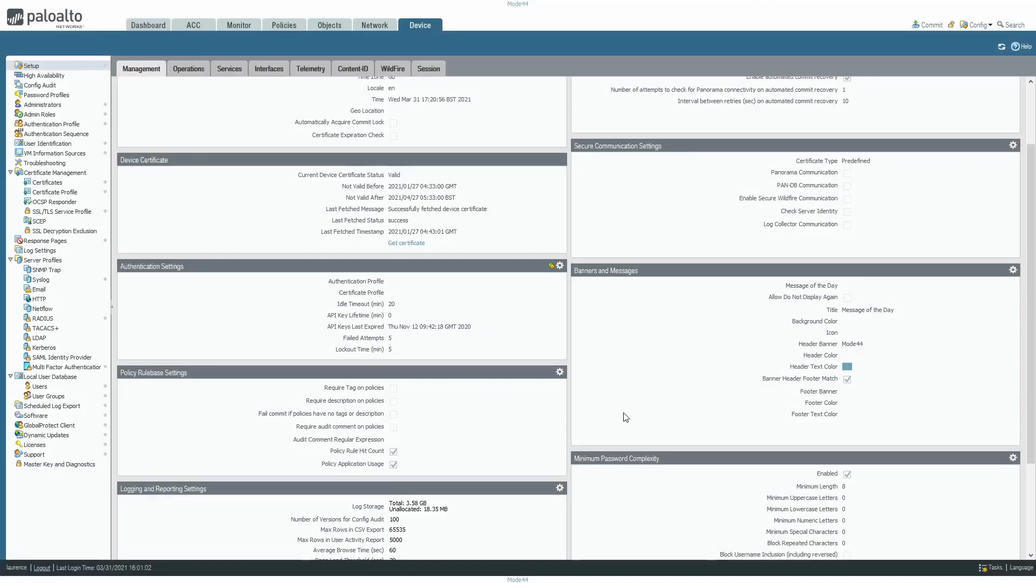
Step: Try requiring tags on policies in the Policy Rulebase Settings, clear the option again, and discard the edits
scroll(603, 381, "down", 3)
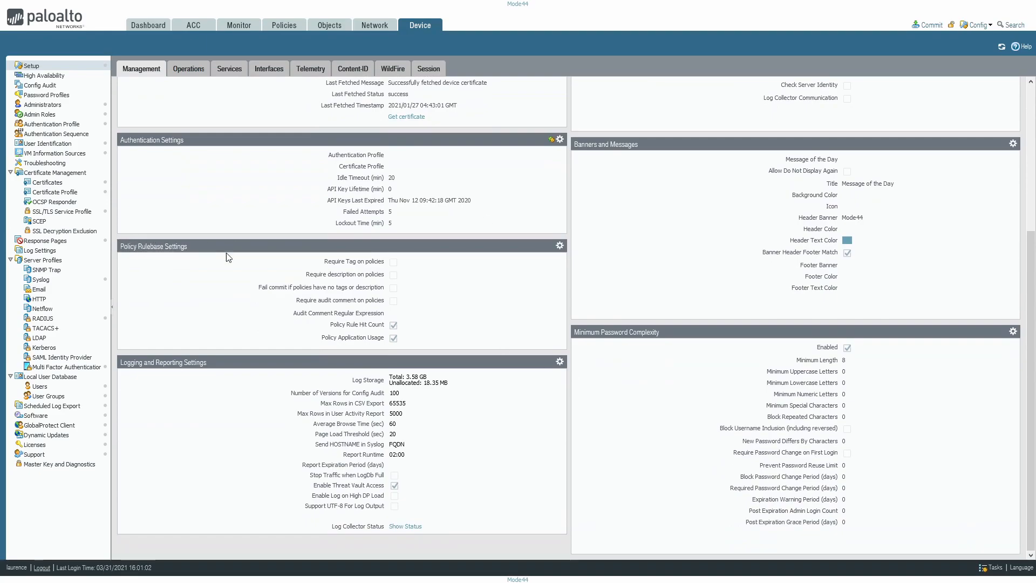
left_click(559, 246)
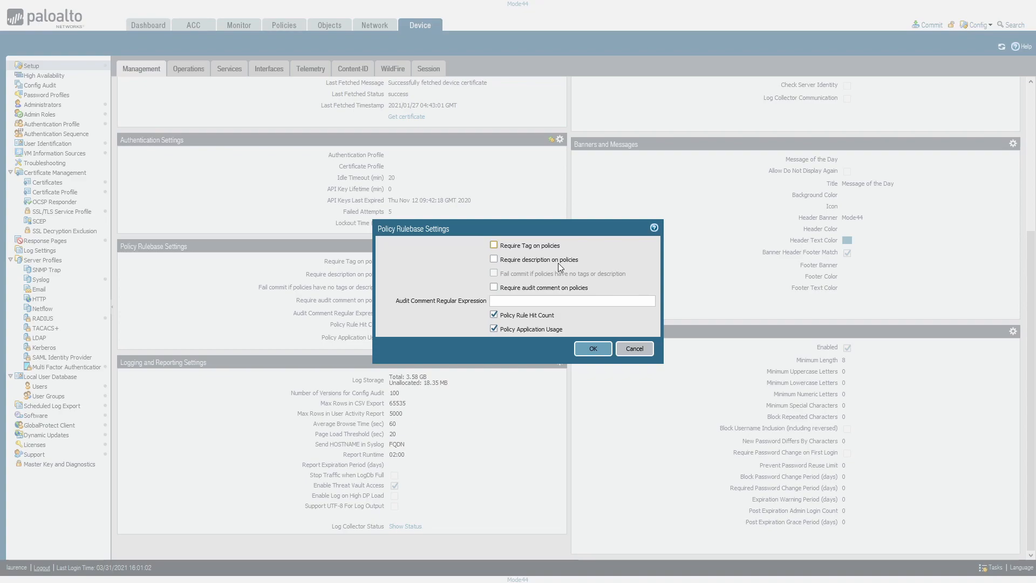
left_click(495, 245)
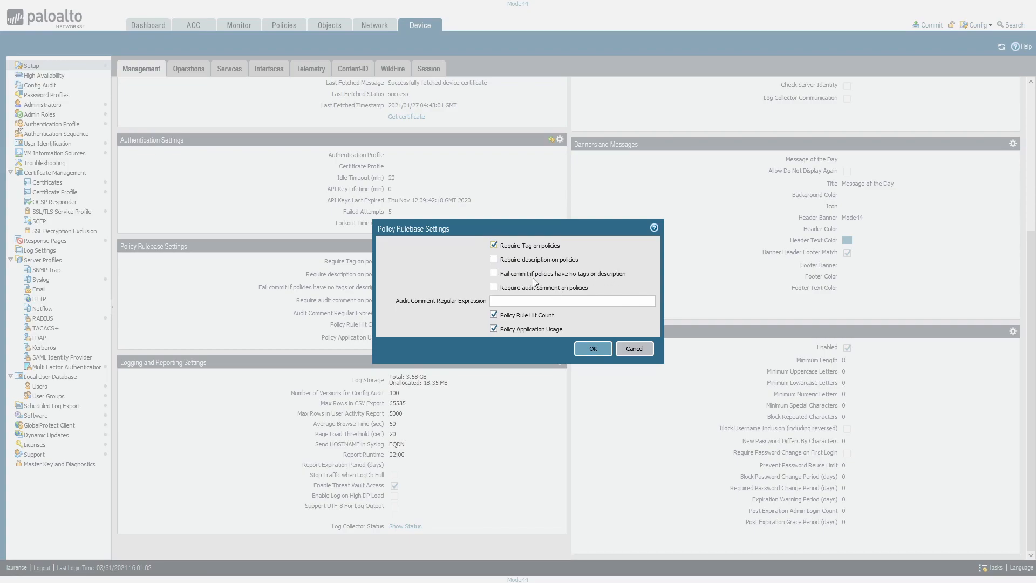
left_click(494, 245)
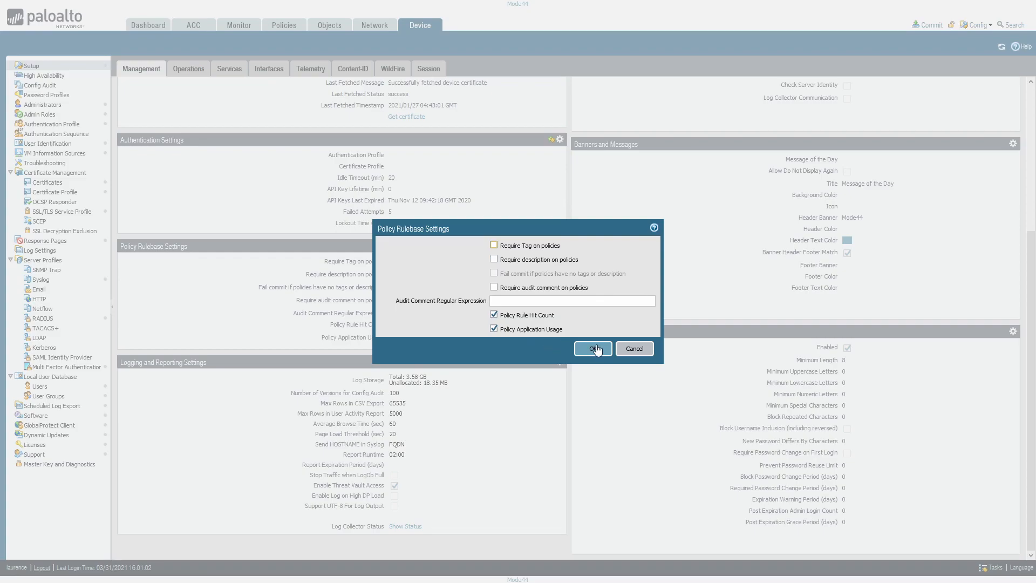
left_click(645, 349)
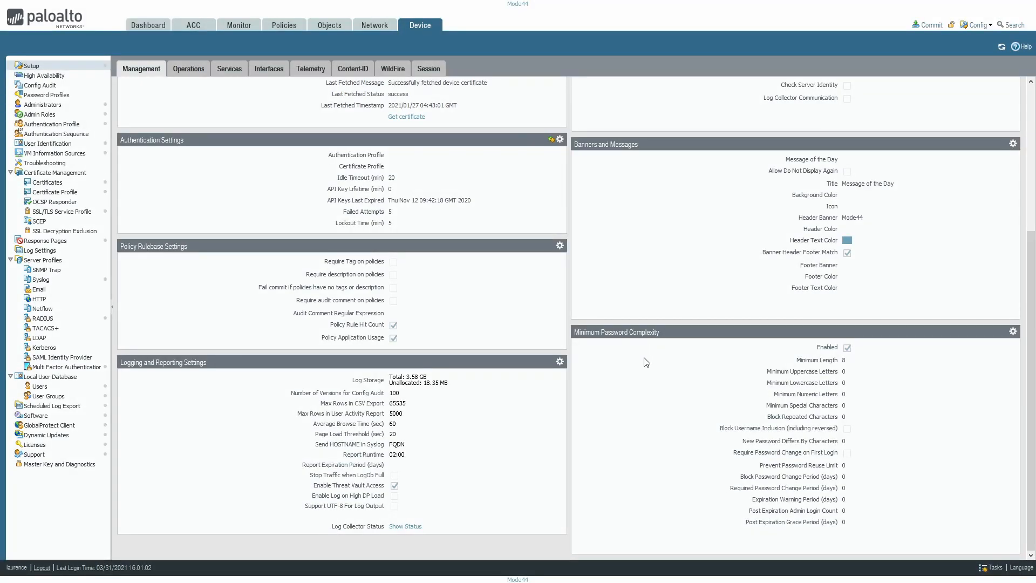
Step: Review the log storage quotas, export options, pre-defined reports and log collector status in the Logging and Reporting Settings, and close them without changes
left_click(561, 362)
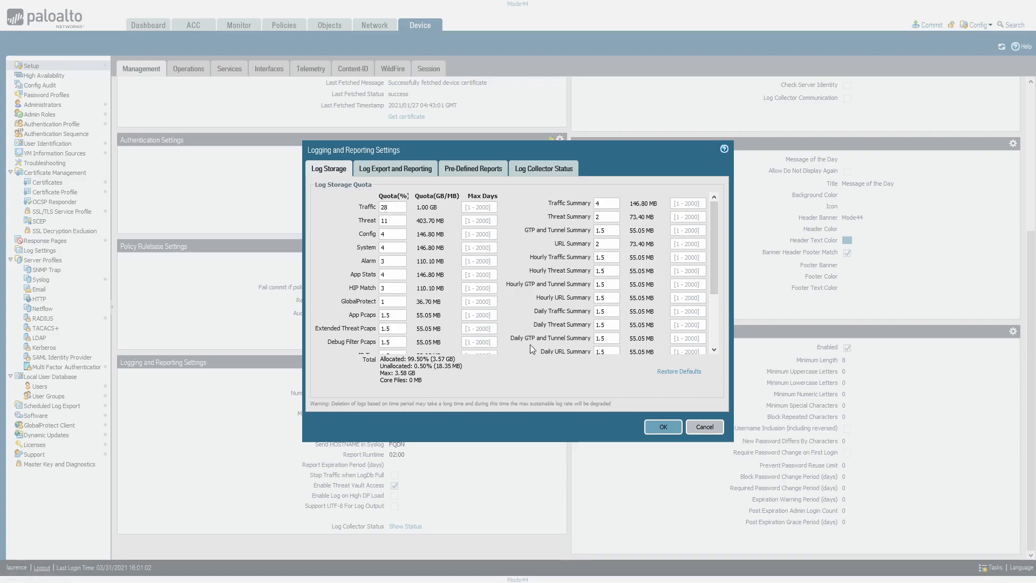
left_click_drag(379, 358, 468, 386)
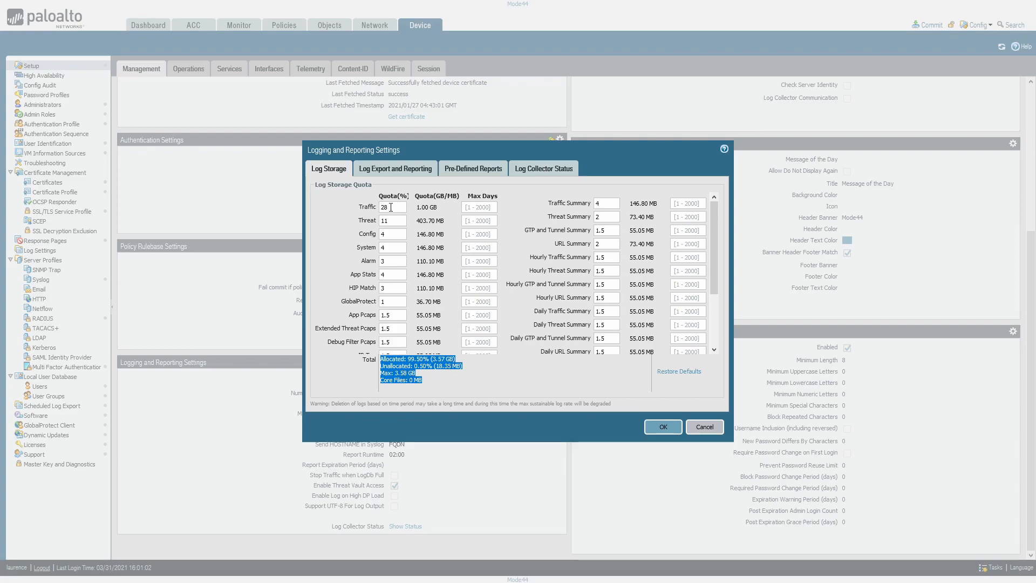
left_click(506, 372)
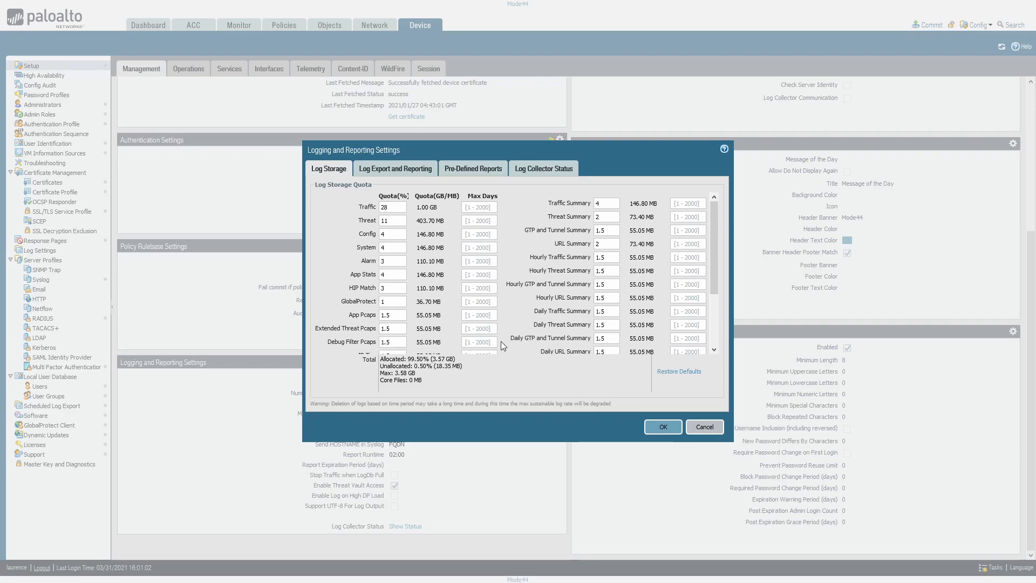
scroll(507, 315, "down", 5)
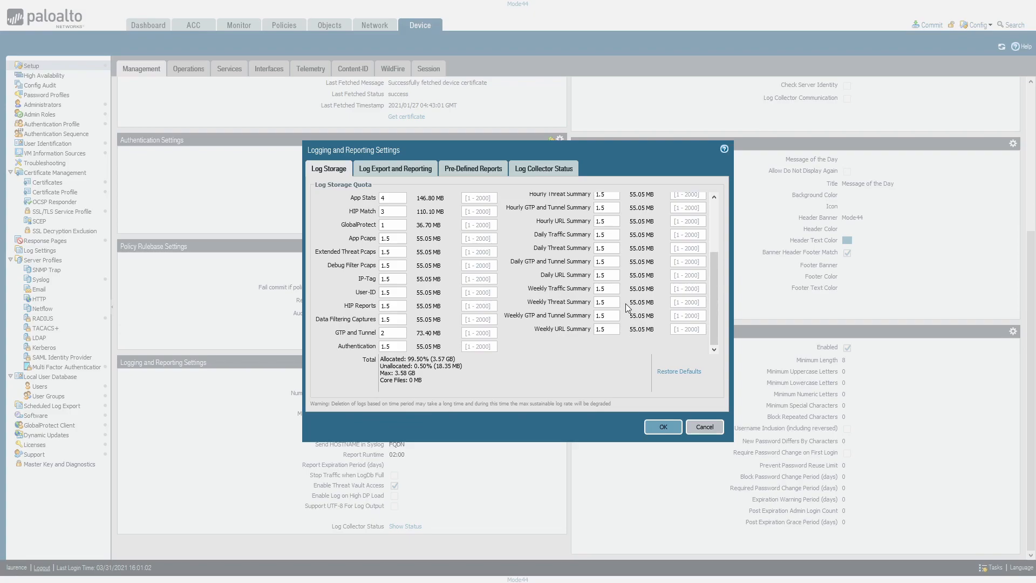
left_click(392, 171)
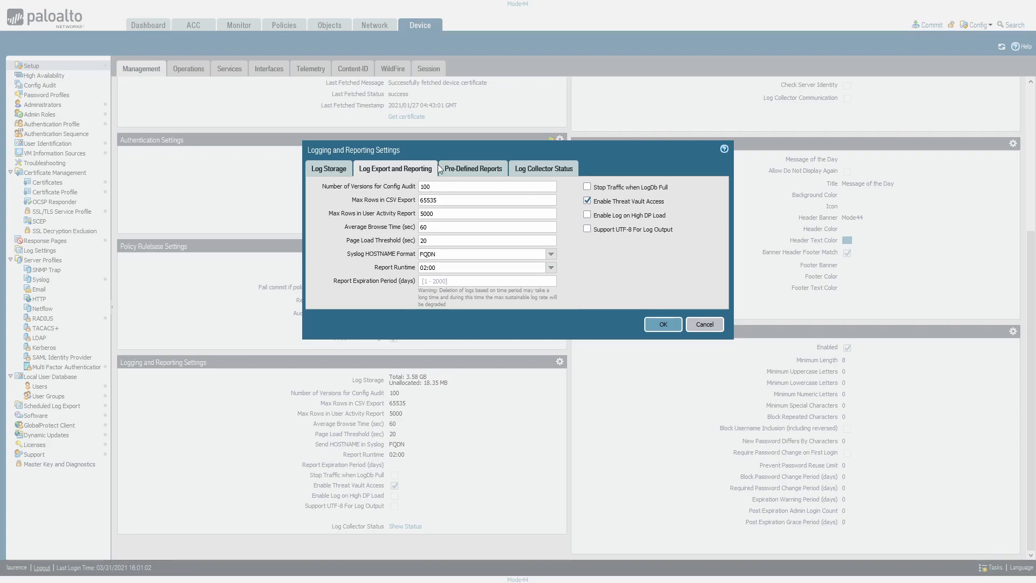
left_click(473, 168)
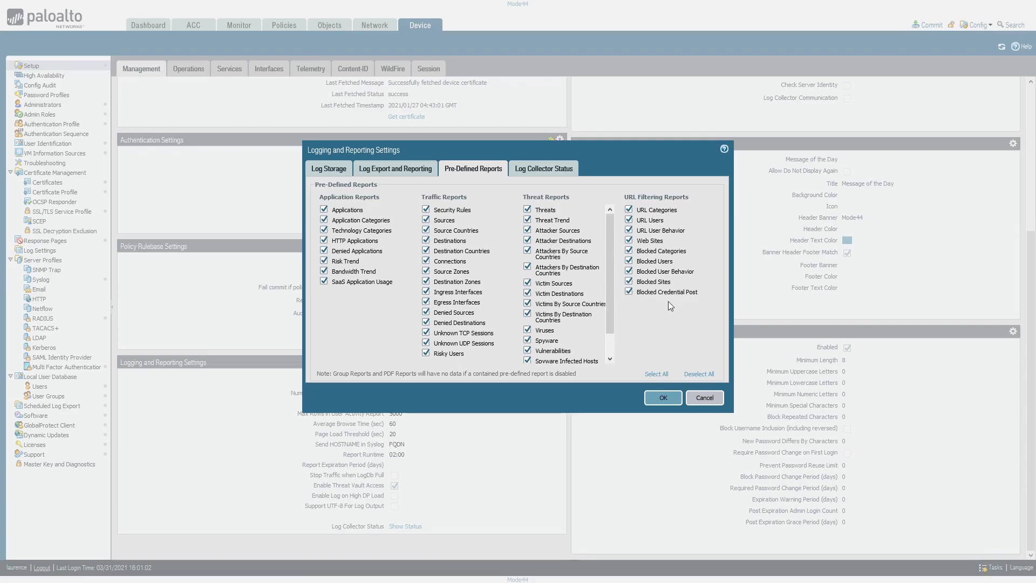
left_click(543, 172)
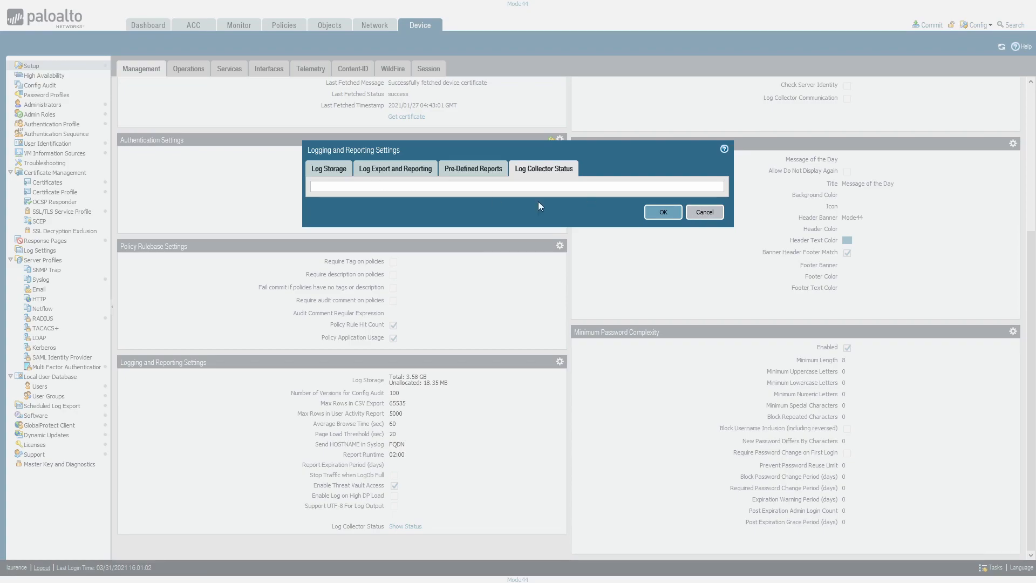
left_click(706, 213)
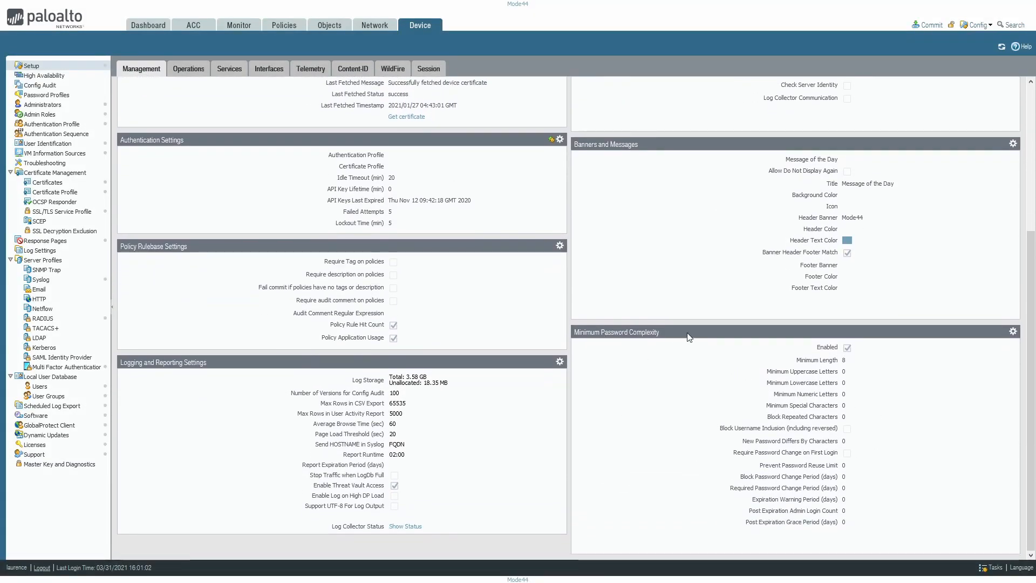
Step: Review the format and functionality requirements in the Minimum Password Complexity settings and close them without changes
left_click(1012, 333)
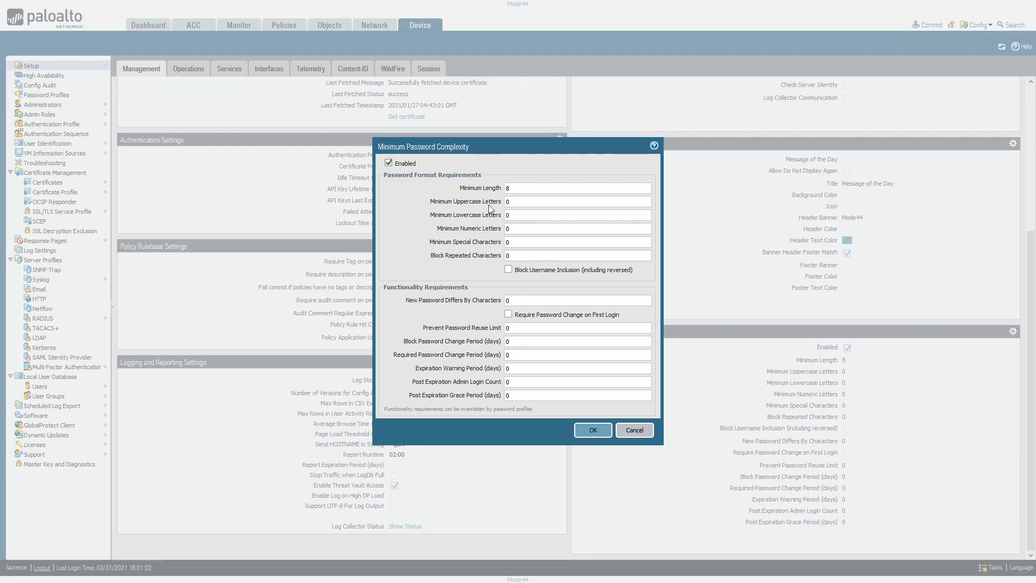
left_click(519, 187)
left_click(640, 437)
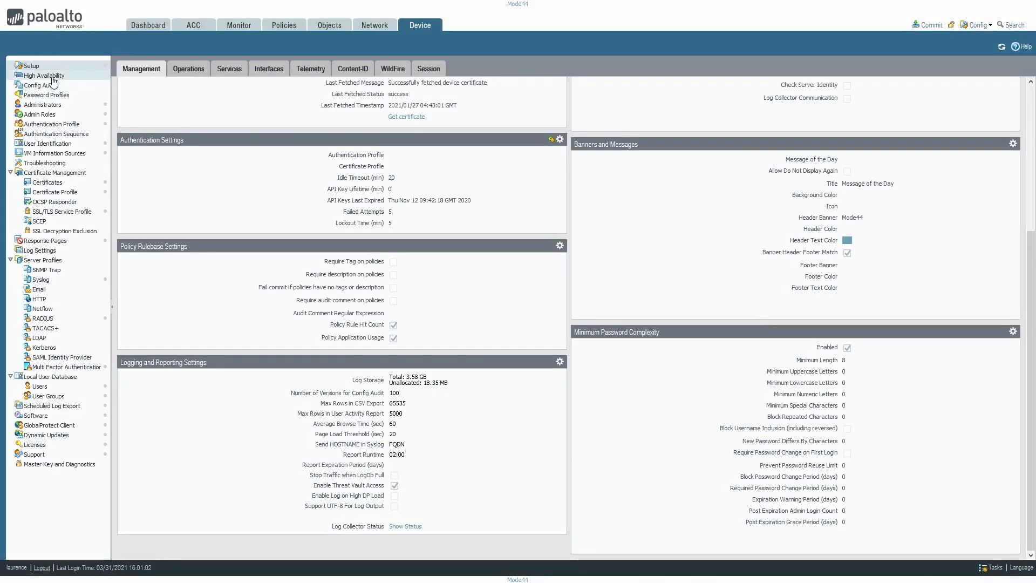
Step: Review the device's Operations settings, including the Custom Logos and SNMP Setup options, and close both dialogs without saving
left_click(188, 68)
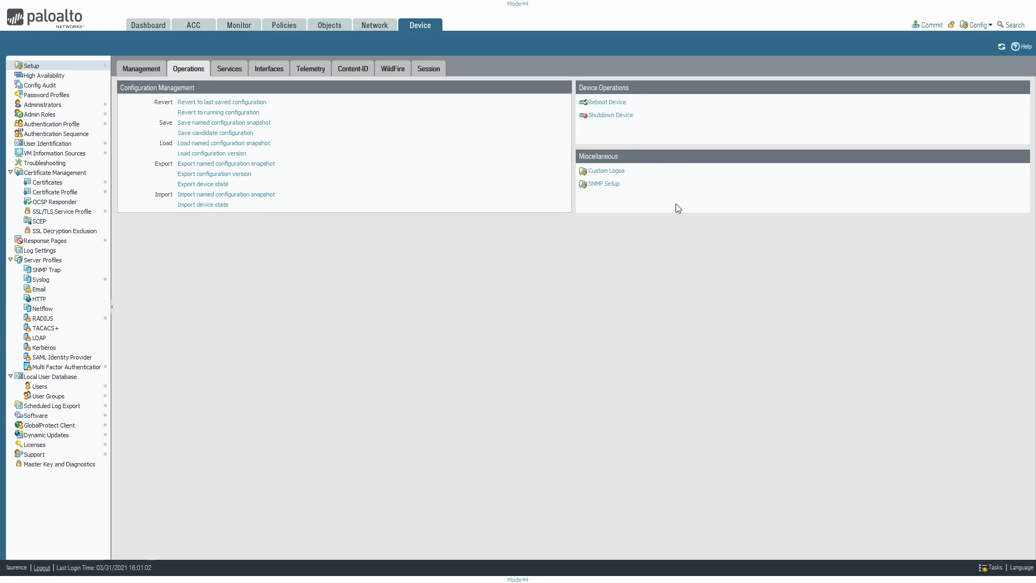
left_click(618, 171)
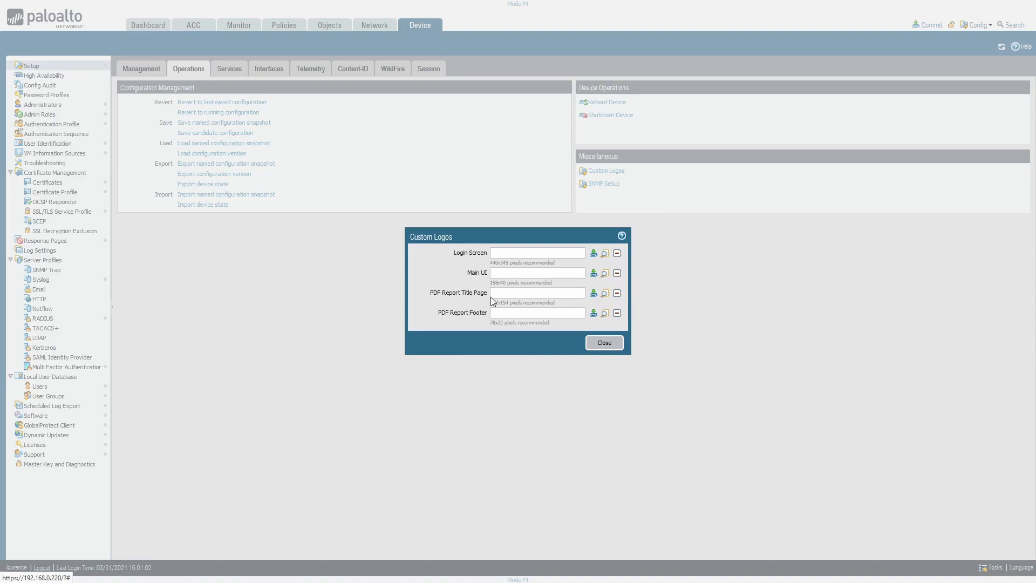
left_click(604, 345)
left_click(603, 184)
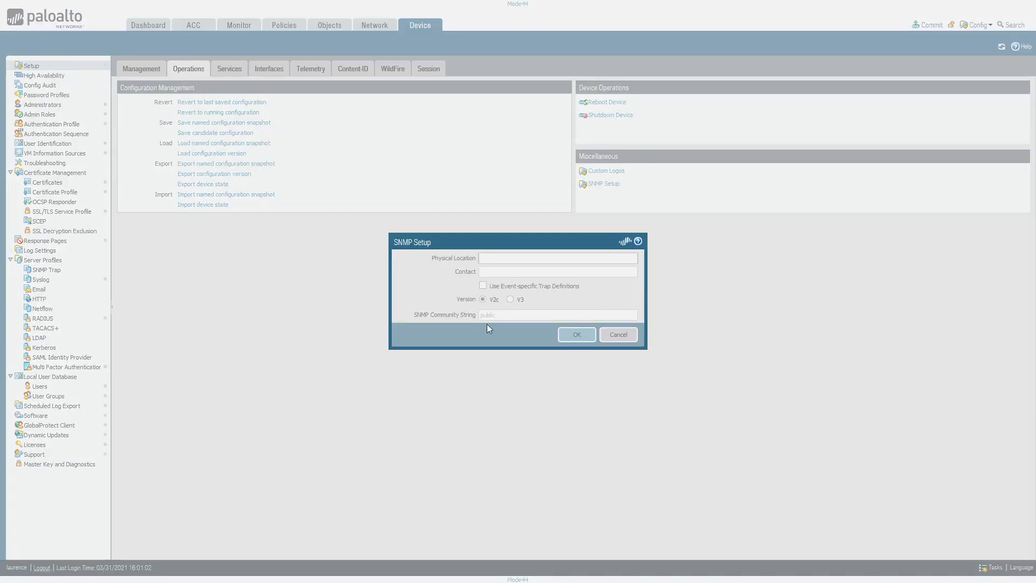
left_click(496, 257)
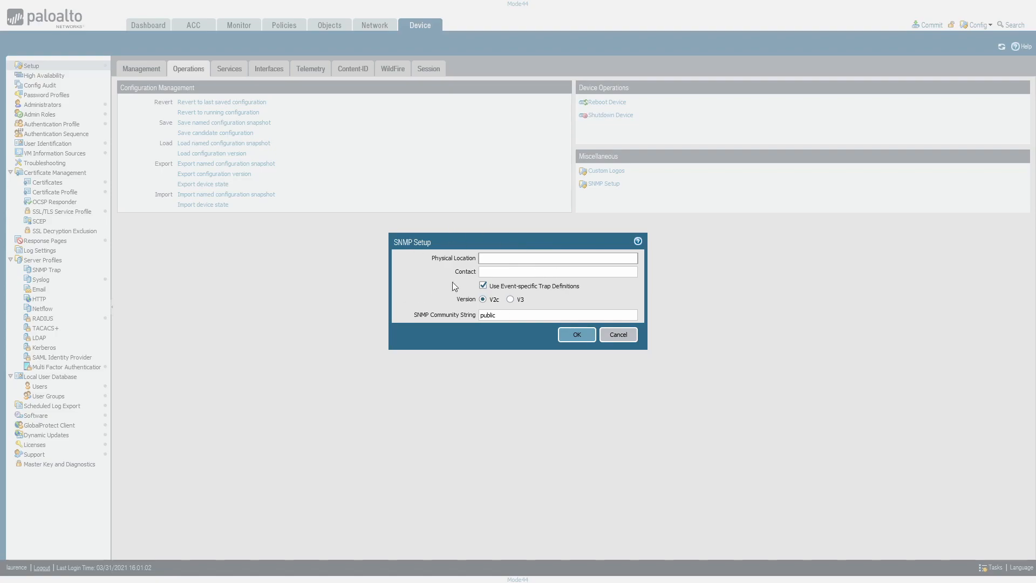
left_click(624, 335)
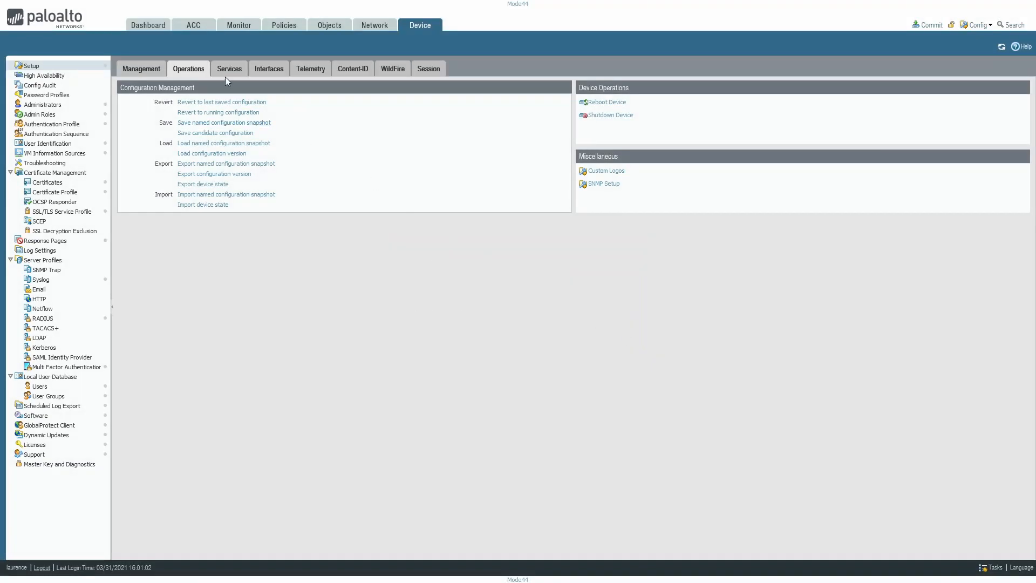
Step: Review the update server, DNS, proxy and NTP settings under Services and close them without changes
left_click(228, 69)
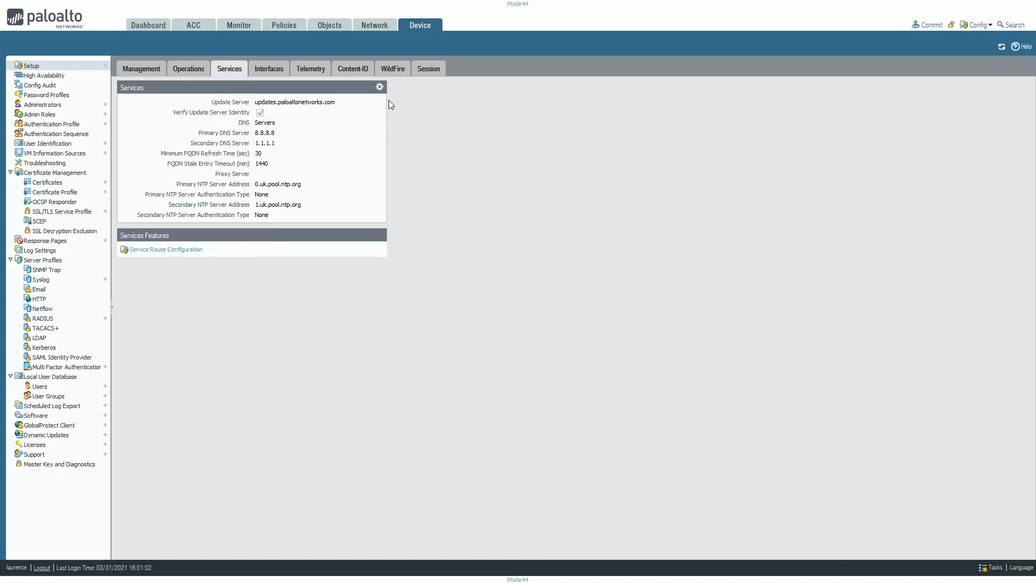
left_click(379, 87)
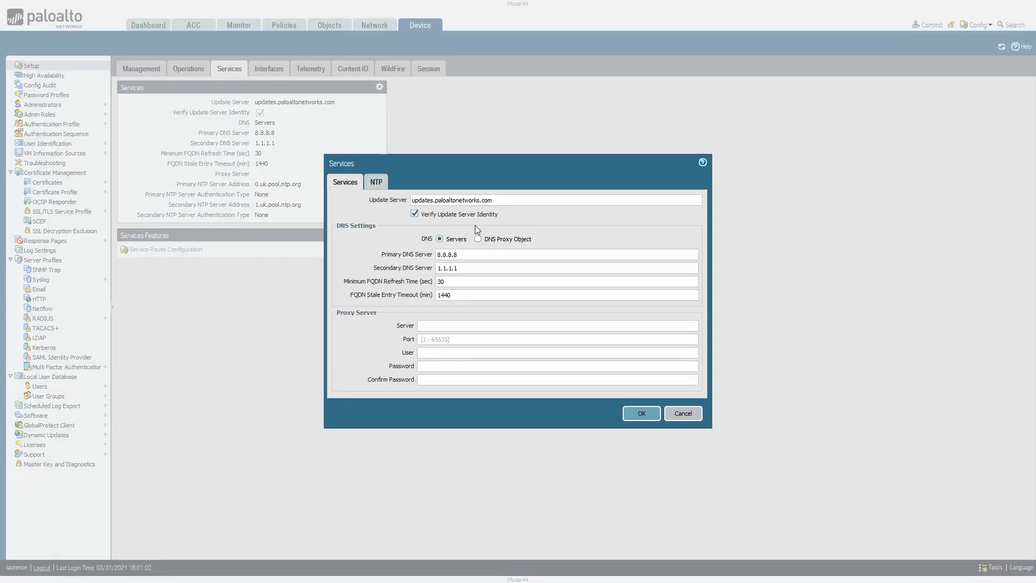
left_click(521, 205)
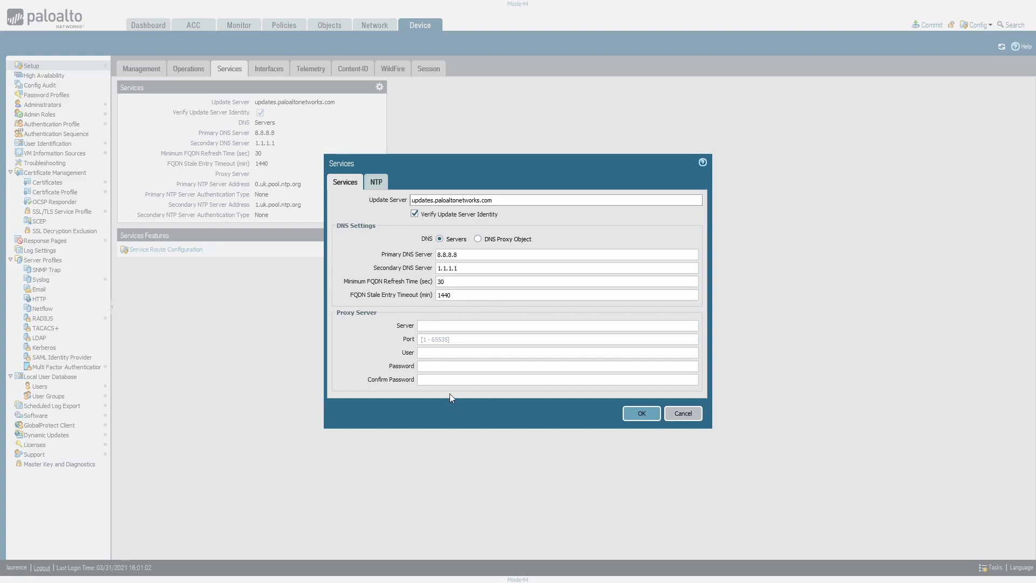
left_click(376, 183)
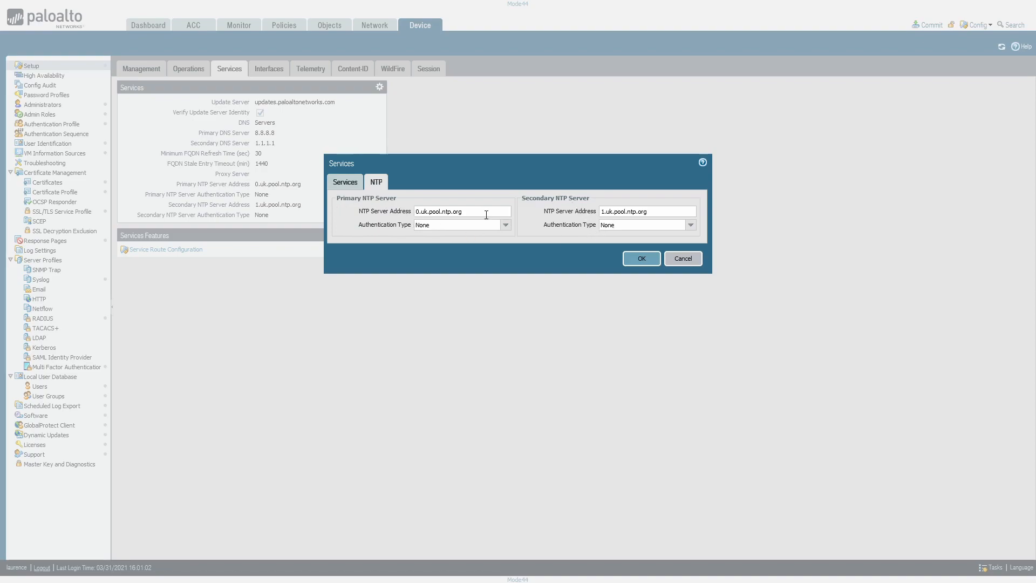
left_click(681, 261)
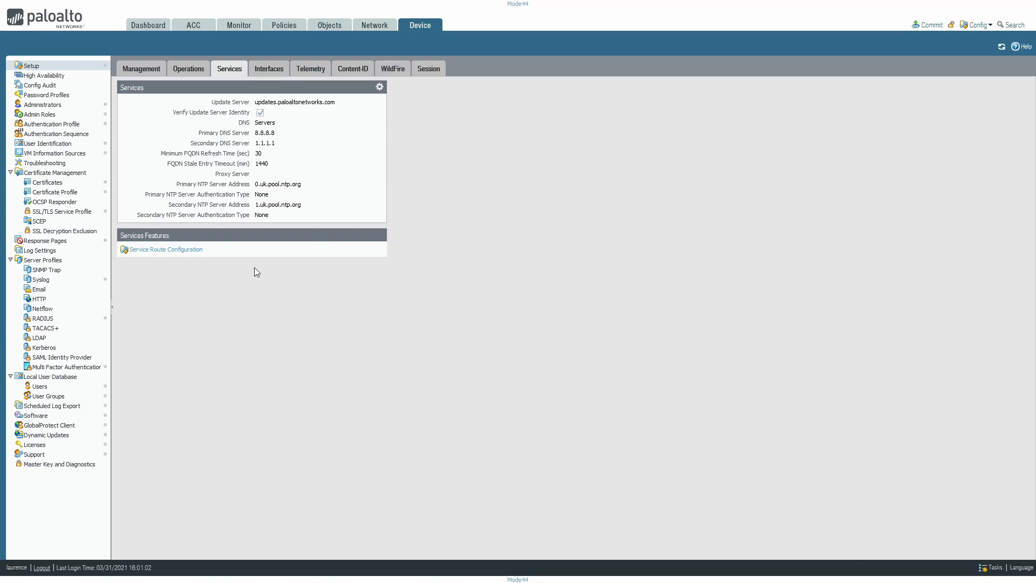
Step: Inspect the source interface choices for the Panorama pushed updates service route and cancel the route edit
left_click(158, 249)
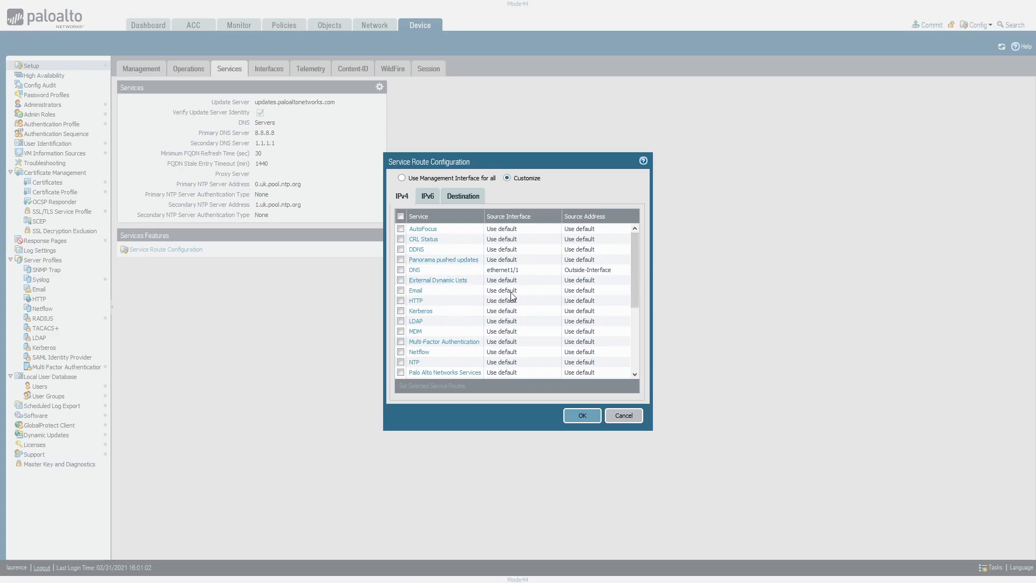
scroll(520, 296, "down", 2)
scroll(526, 301, "up", 2)
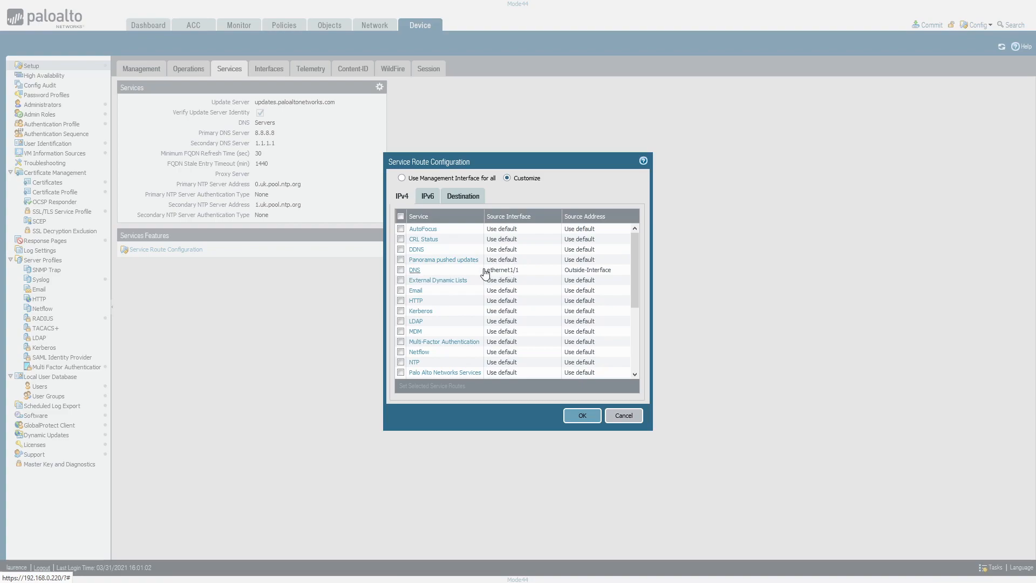
left_click(458, 260)
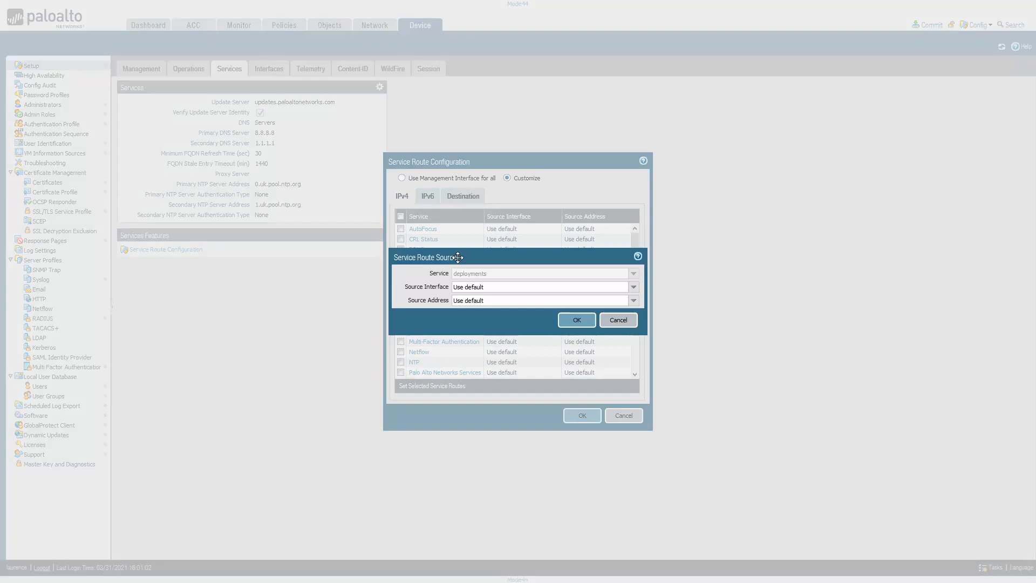
left_click(635, 287)
left_click(714, 310)
left_click(618, 320)
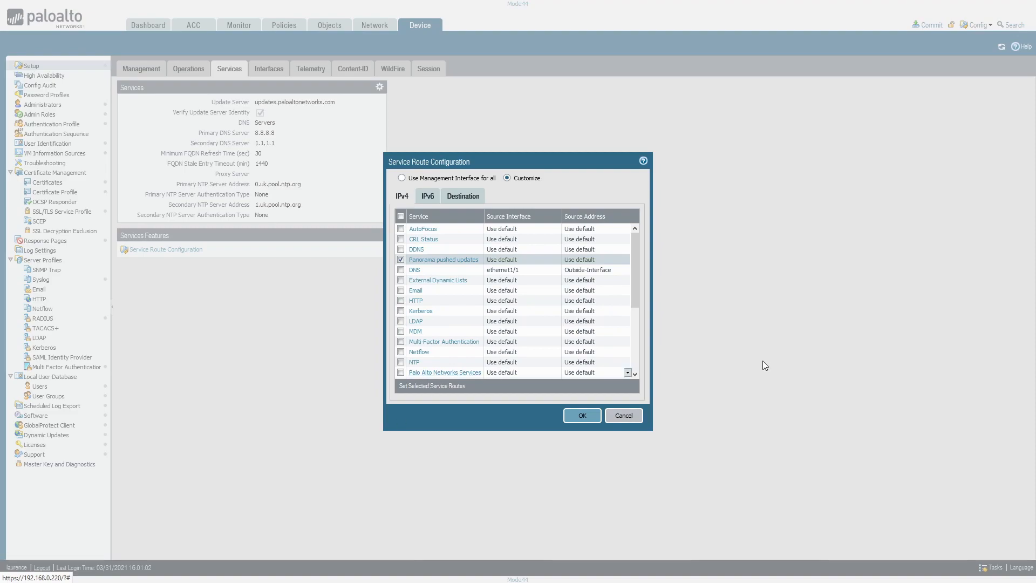
Step: Examine the source interfaces and addresses customized for the IPv4 service routes, from DNS through RADIUS, UID Agent and VM Monitor
scroll(521, 335, "down", 3)
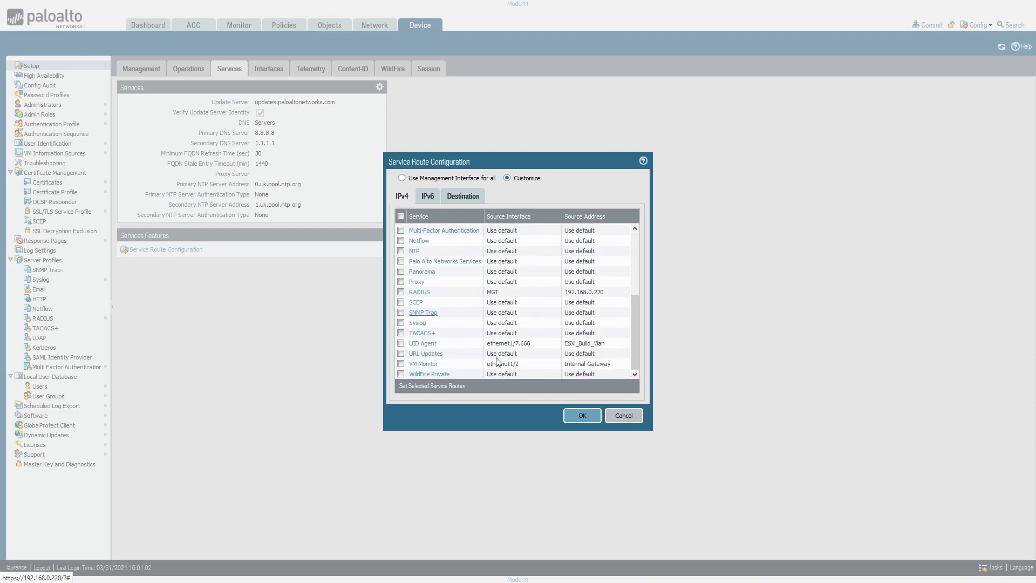
scroll(450, 365, "up", 4)
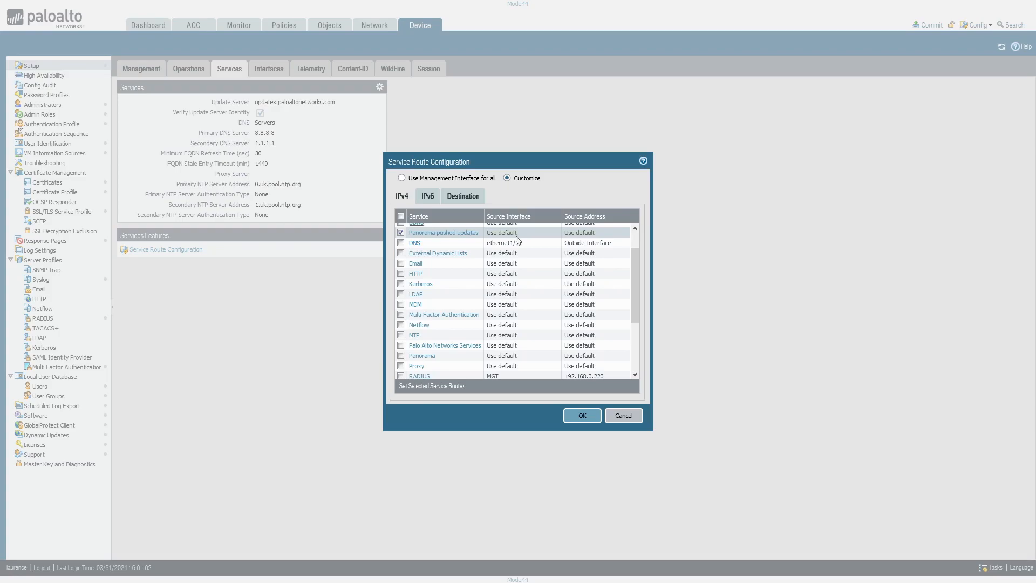
mouse_move(582, 253)
scroll(492, 294, "down", 2)
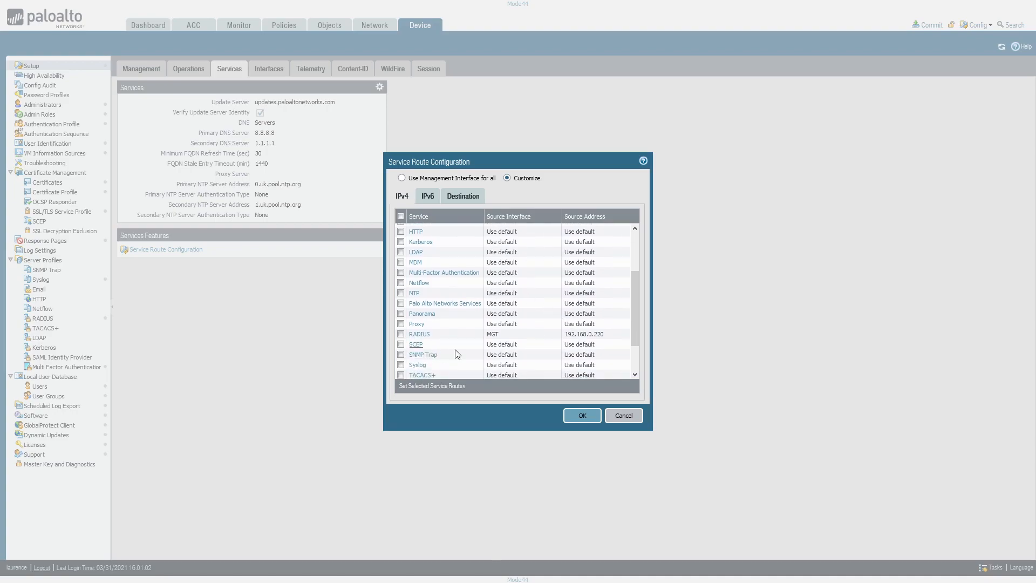
mouse_move(575, 337)
Step: Examine the source interface and source address assignments in the IPv6 service routes
left_click(445, 201)
scroll(446, 326, "down", 2)
scroll(446, 326, "up", 2)
scroll(446, 326, "down", 2)
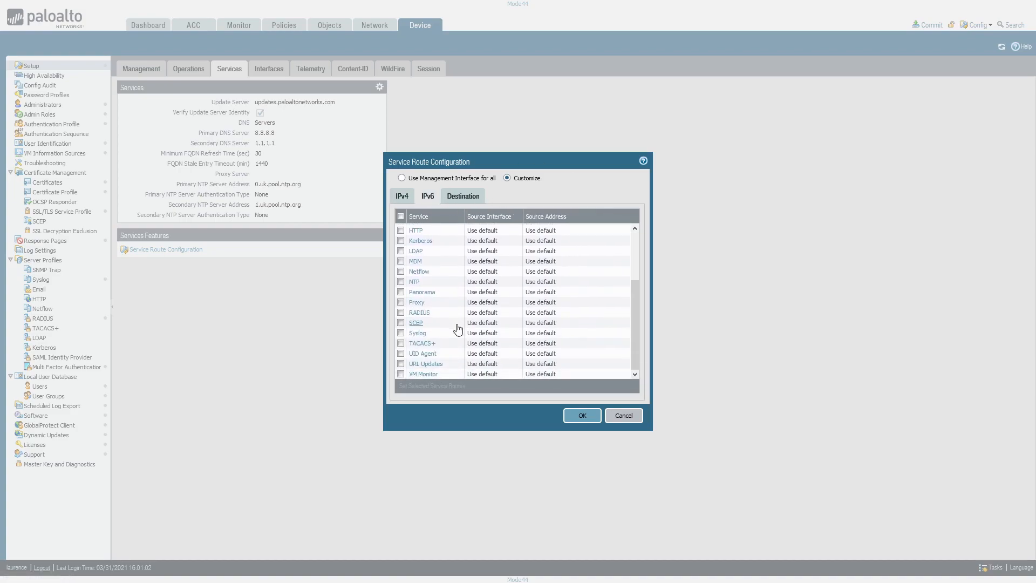
Step: Review the fields for adding a destination-based service route, cancel the new entry, and close the Service Route Configuration without saving
left_click(457, 198)
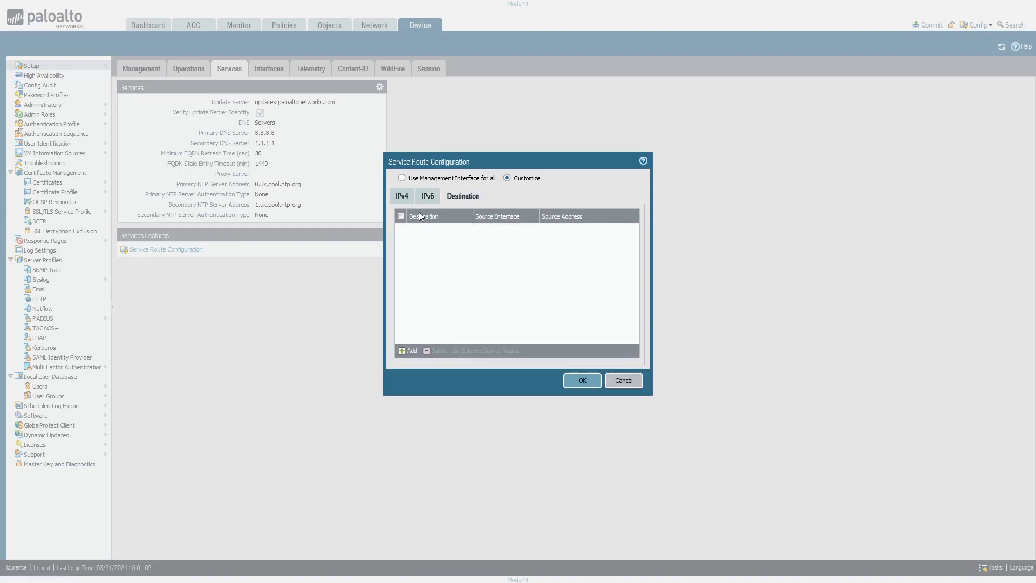
left_click(402, 196)
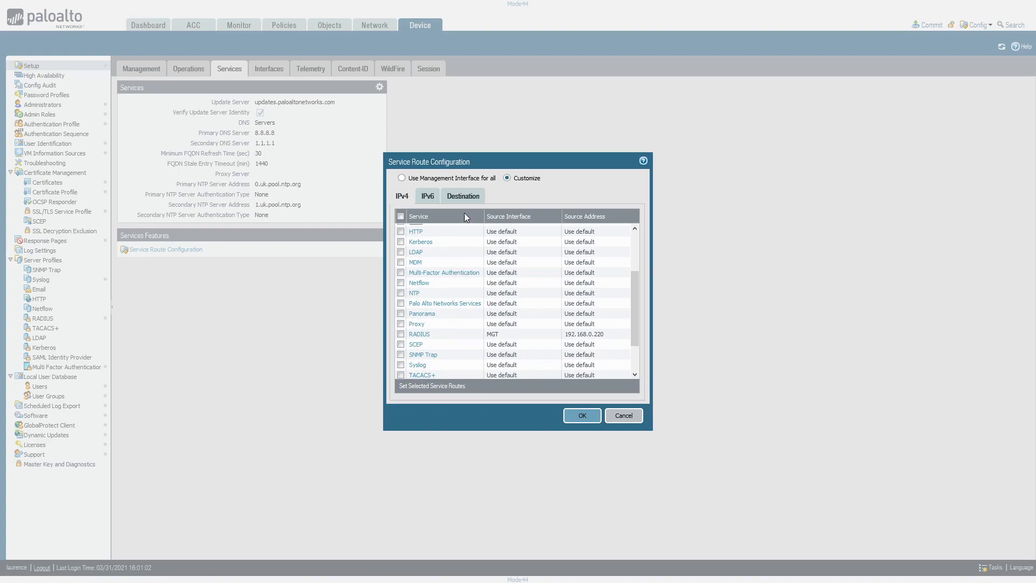
left_click(468, 199)
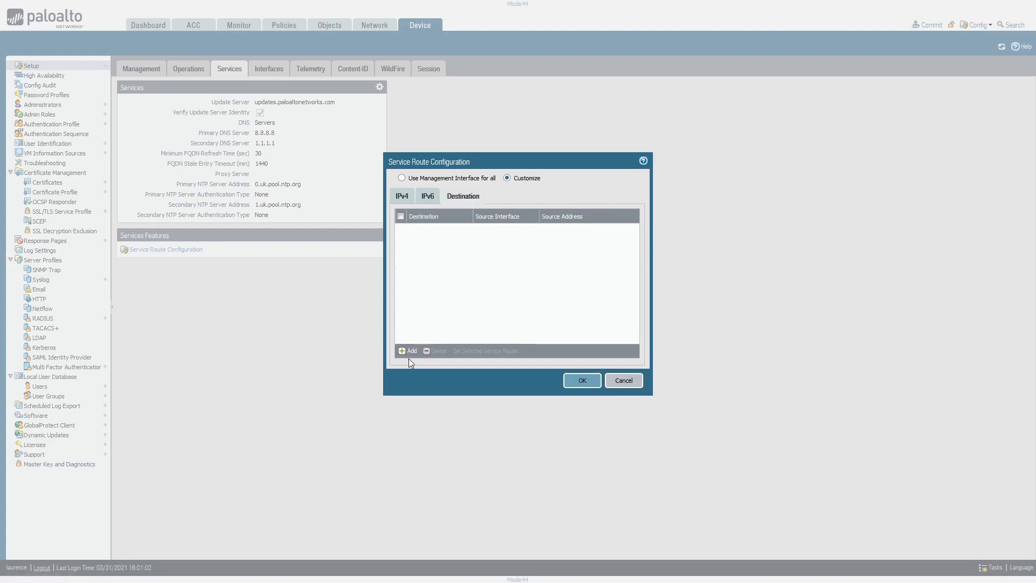
left_click(409, 352)
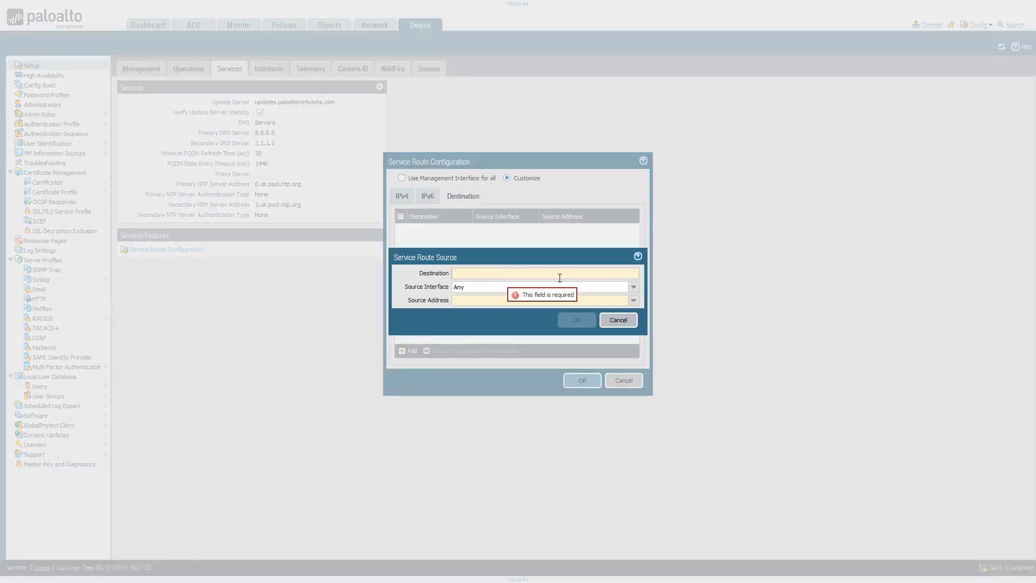
left_click(619, 320)
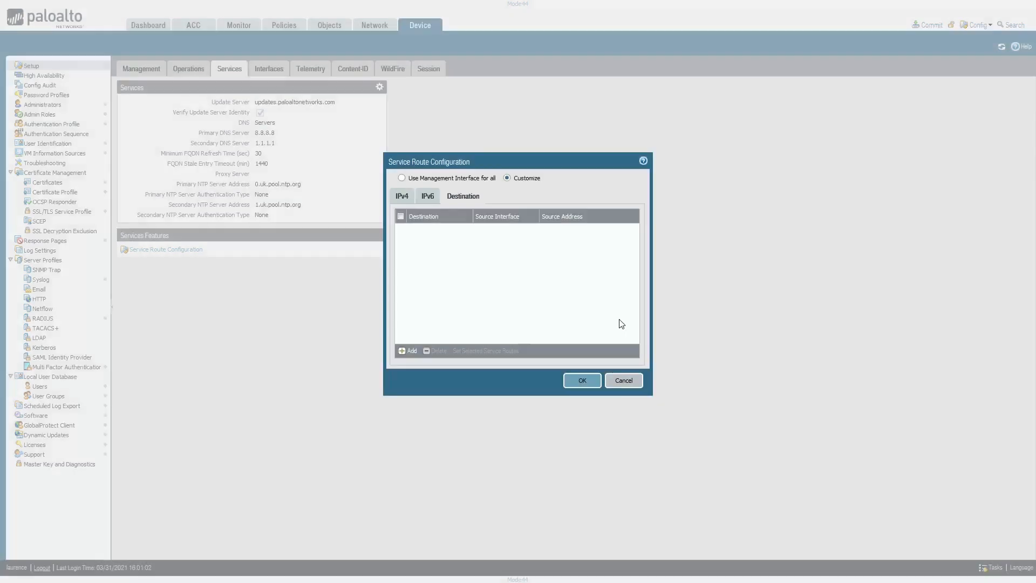
left_click(621, 381)
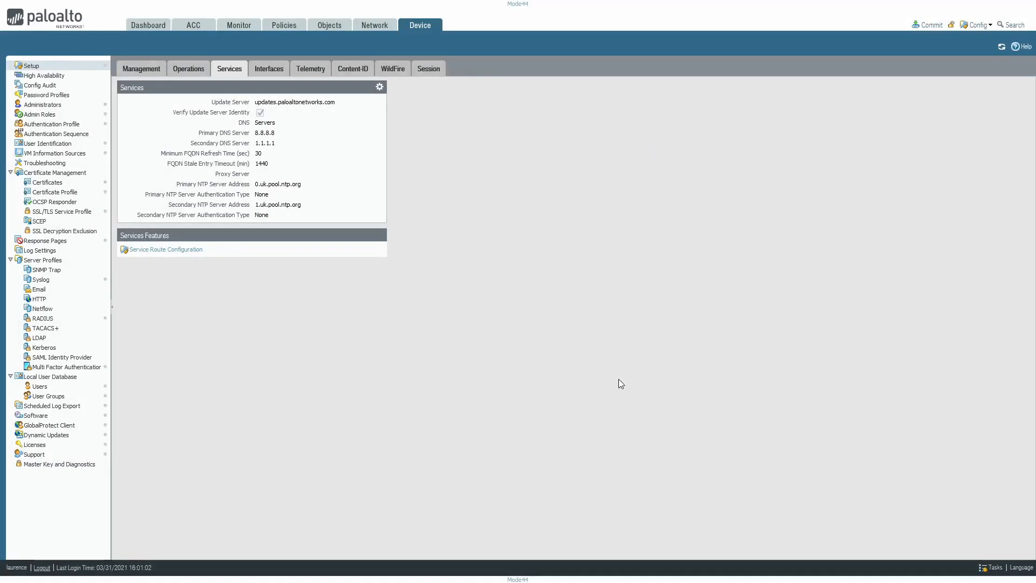
Step: Review the Management interface's IP settings, enabled services and permitted IP addresses, then close its settings without saving
left_click(268, 69)
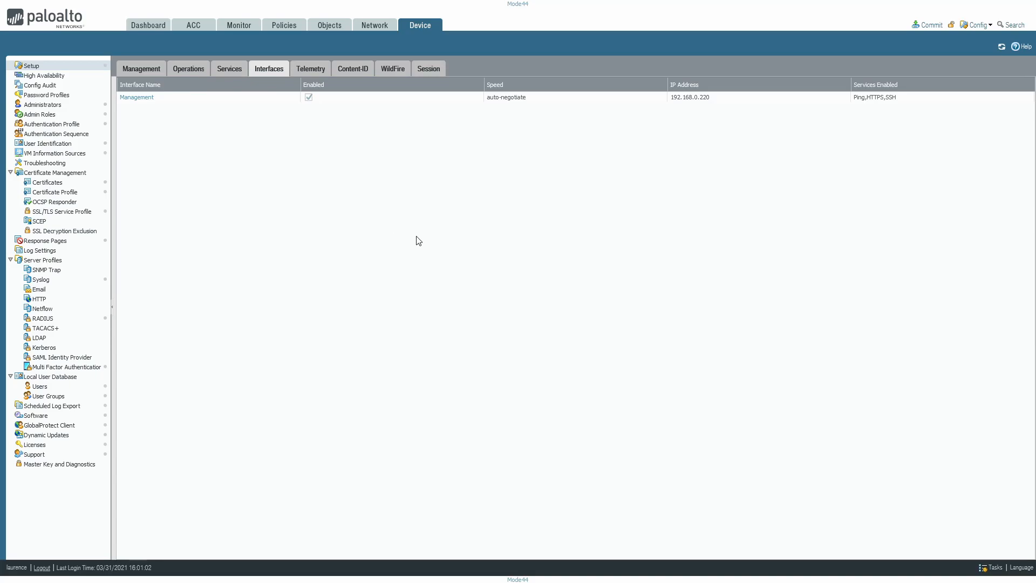
left_click(139, 98)
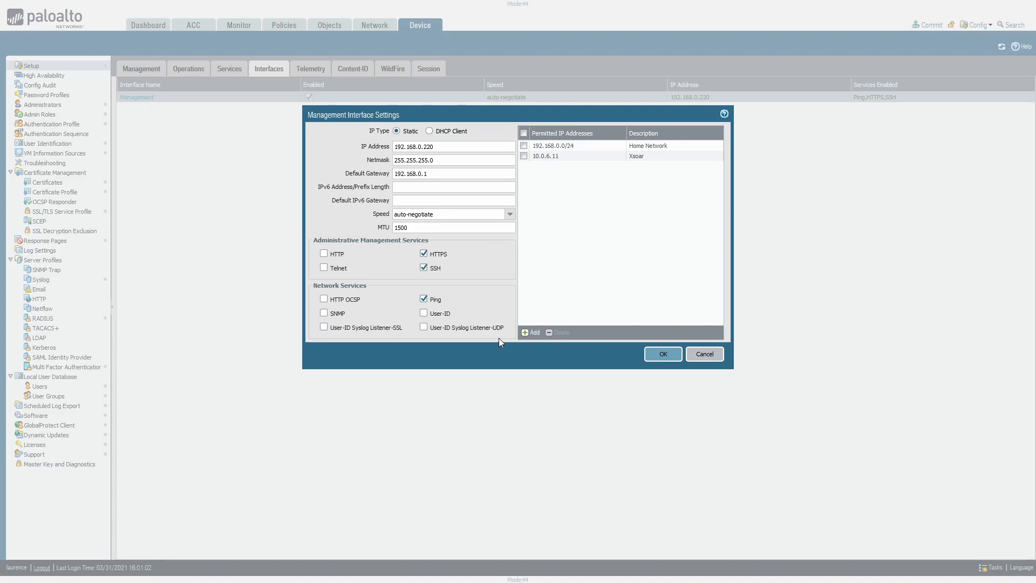
left_click(704, 356)
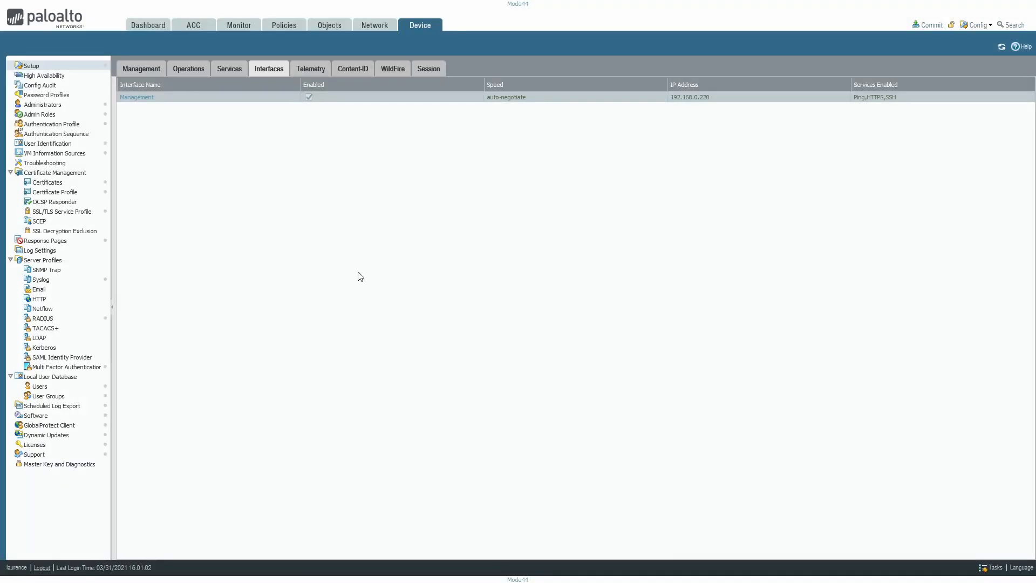
Step: Review the Telemetry sharing options for reports, threat prevention data and passive DNS monitoring, then cancel the edit
left_click(319, 69)
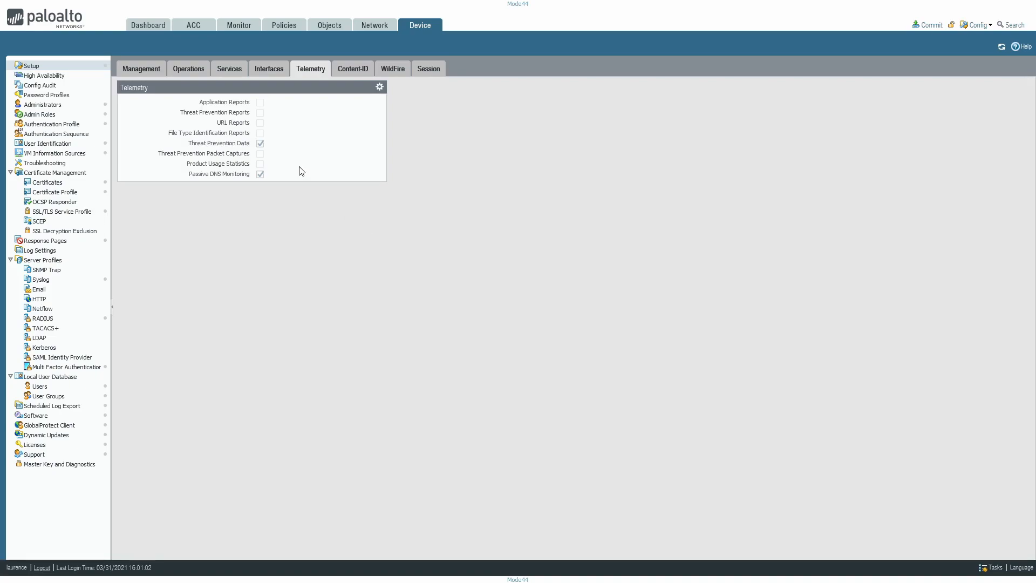
left_click(379, 86)
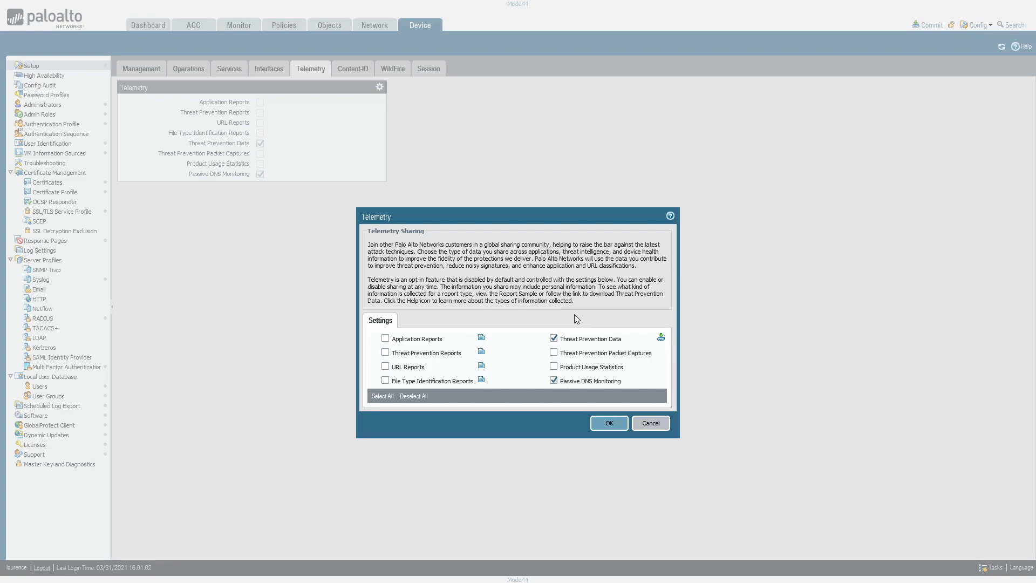
left_click(650, 423)
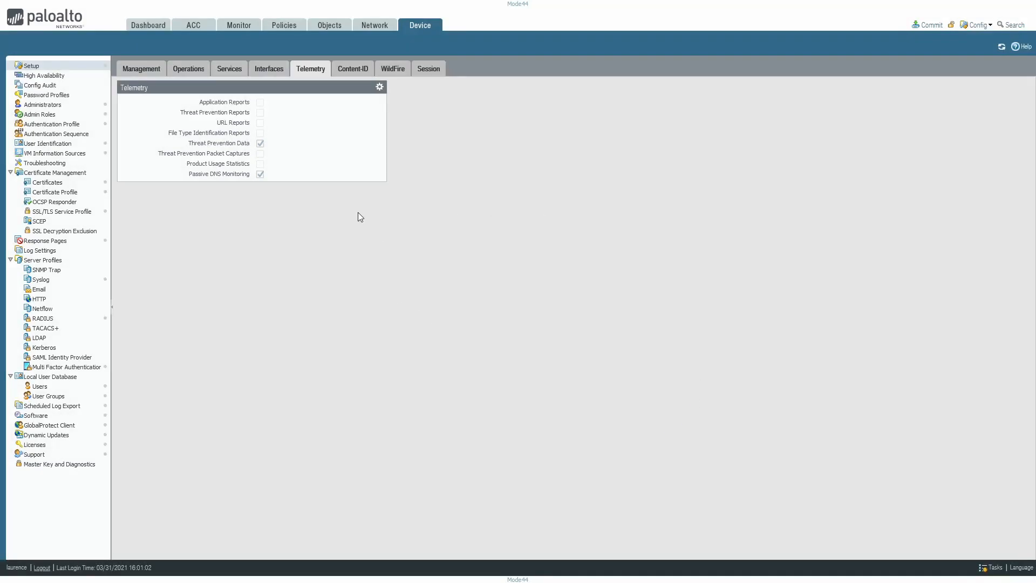
Step: Review the Content-ID page's URL Filtering timeouts and its Content-ID Settings for inspection queues and packet capture, cancelling both edits
left_click(354, 70)
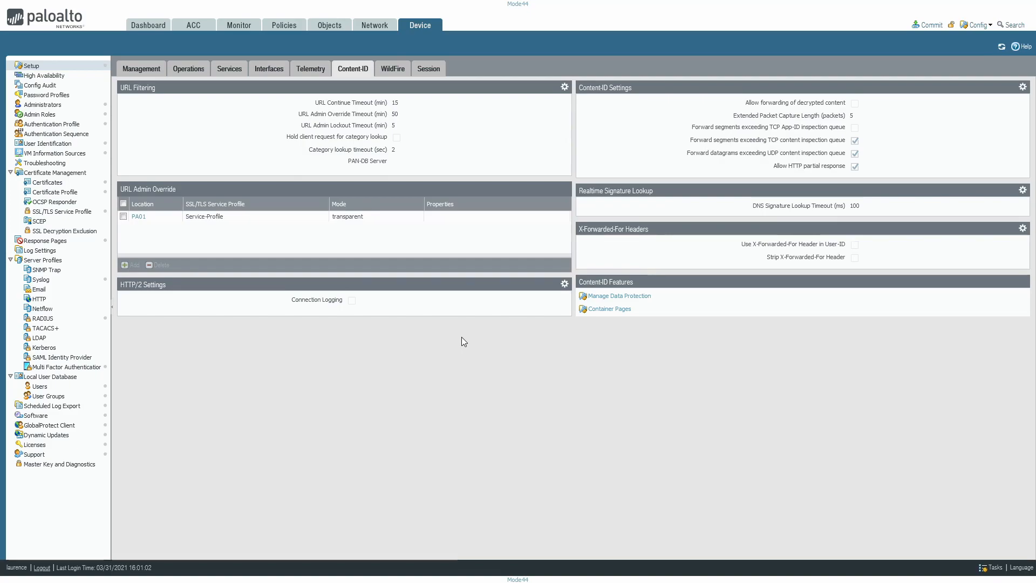
left_click(565, 87)
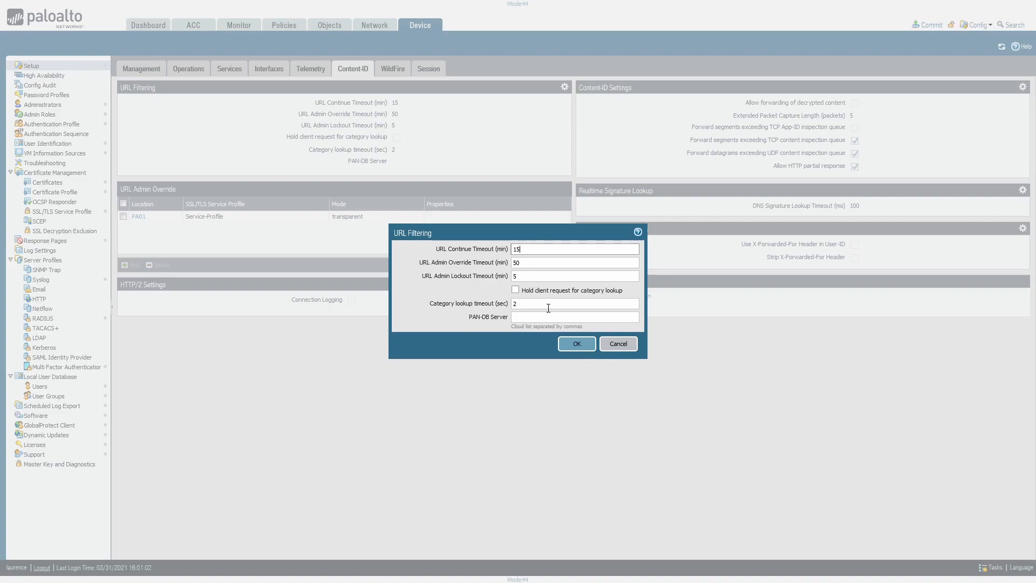
left_click(618, 344)
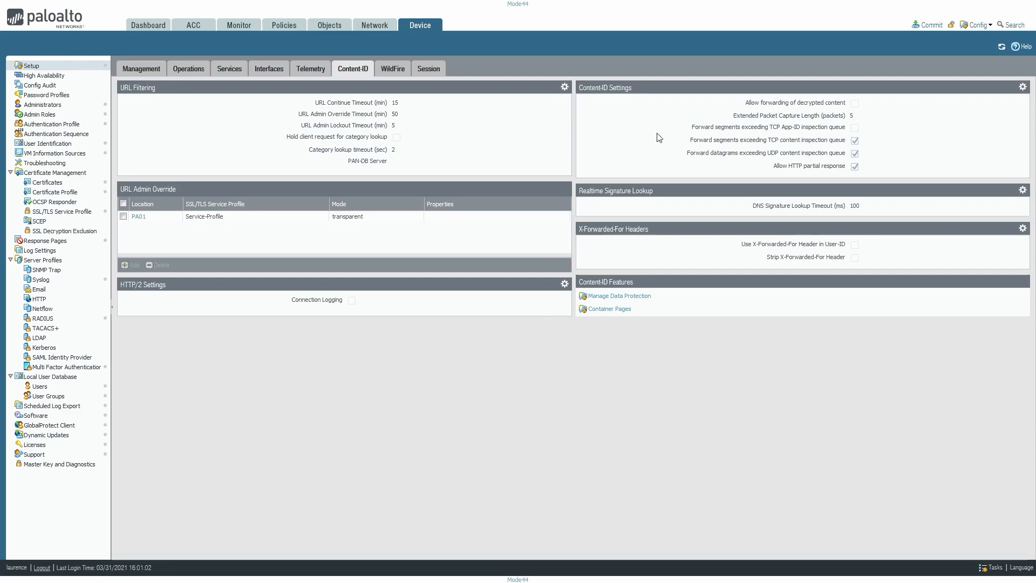
left_click(1023, 87)
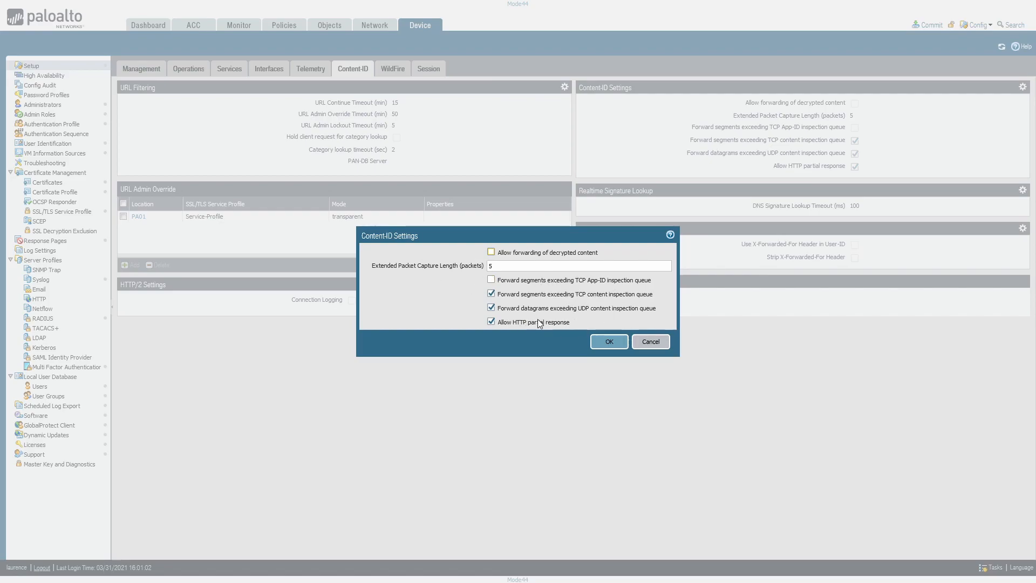
left_click(651, 342)
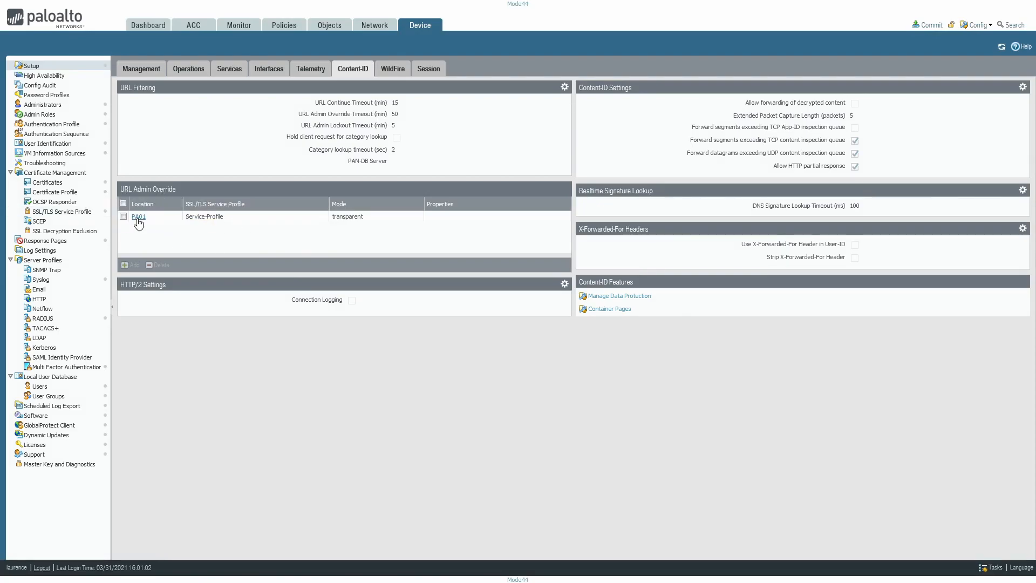
Step: Examine the URL Admin Override entry for PA01, including its SSL/TLS service profile and Transparent or Redirect mode, without saving changes
left_click(231, 221)
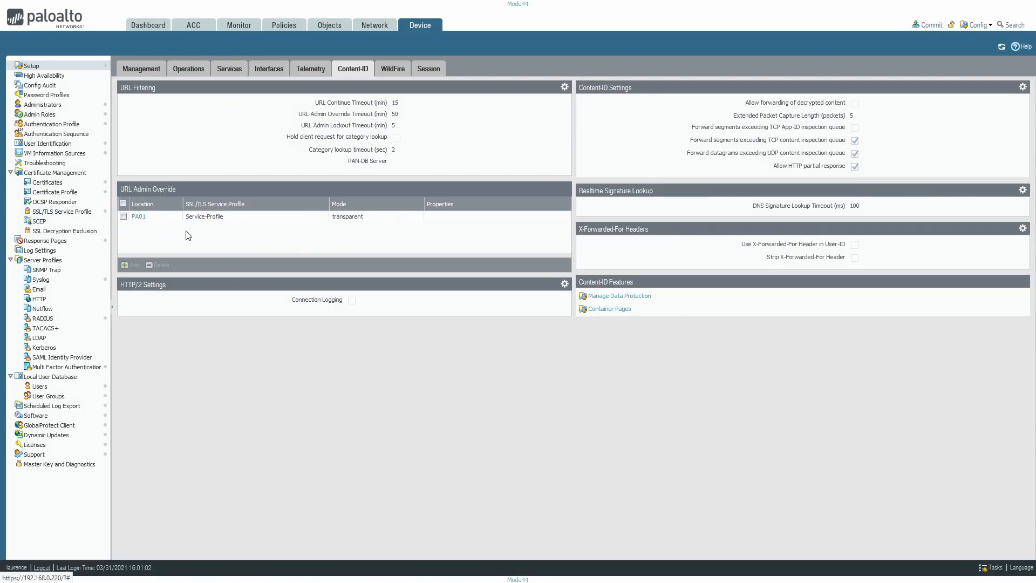
left_click(135, 218)
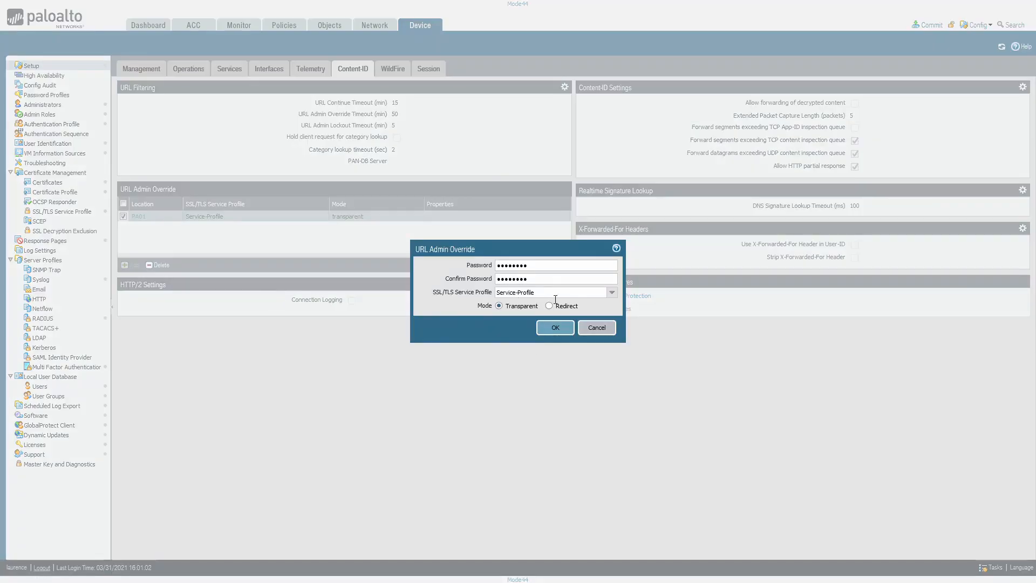
left_click(596, 328)
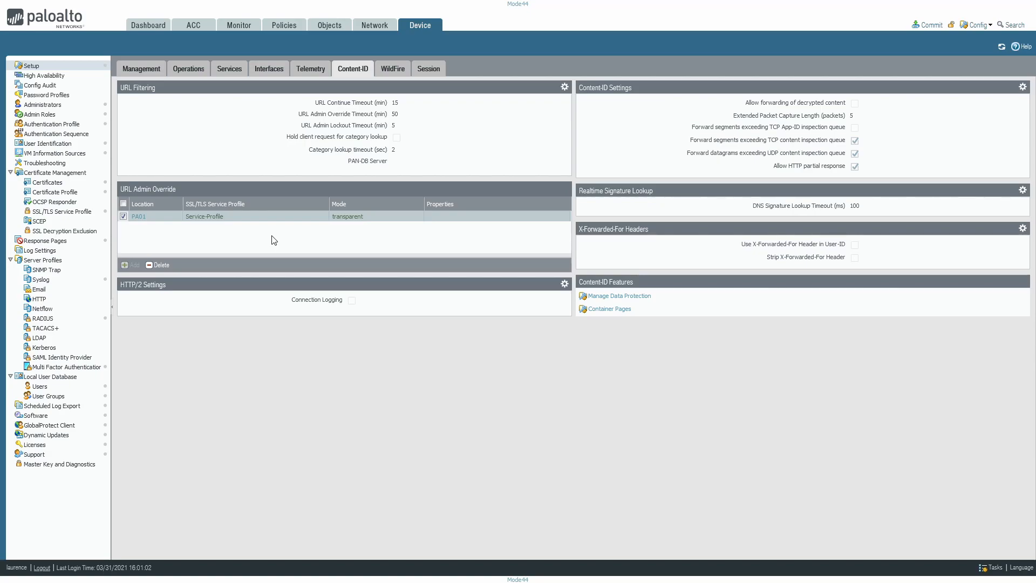
left_click(138, 217)
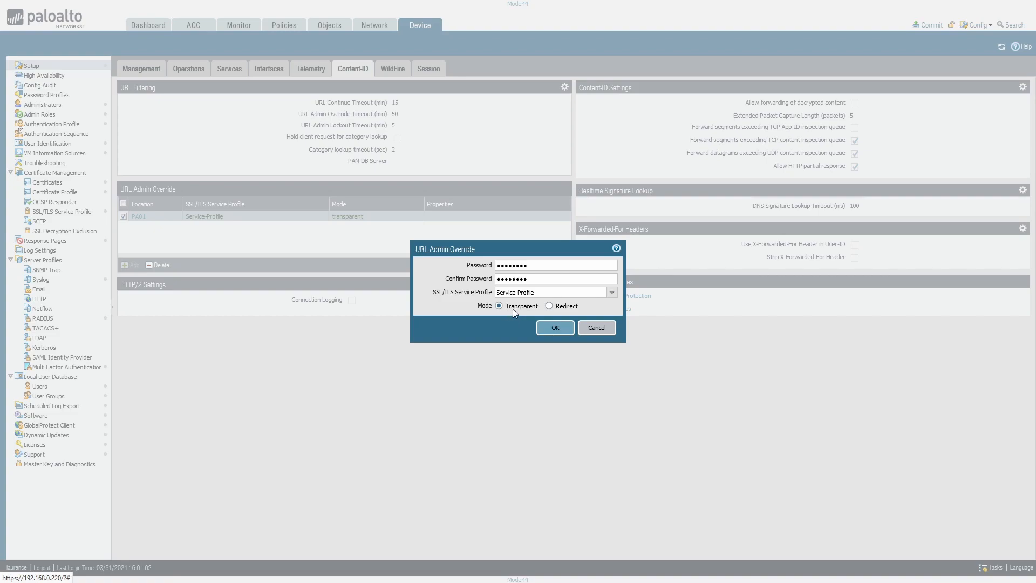
left_click(605, 330)
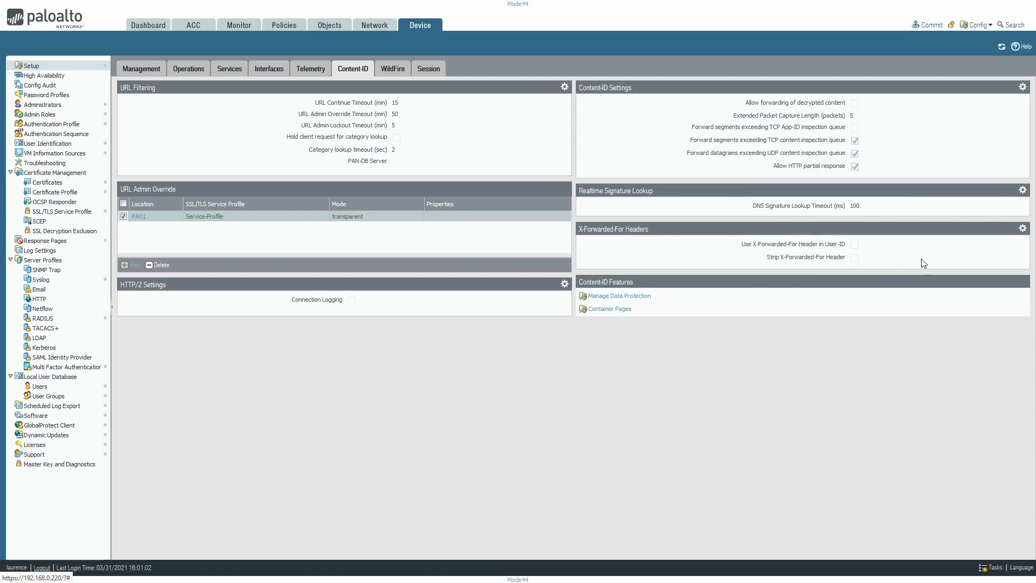
Step: Review the X-Forwarded-For Headers options, the Manage Data Protection fields and the Container Pages content types without changing them
left_click(1024, 229)
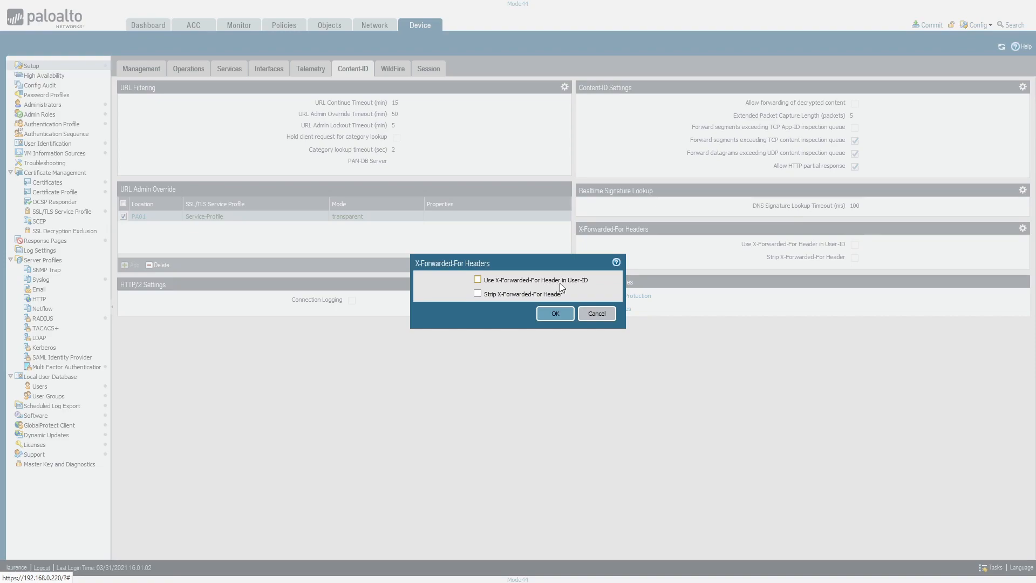
left_click(596, 319)
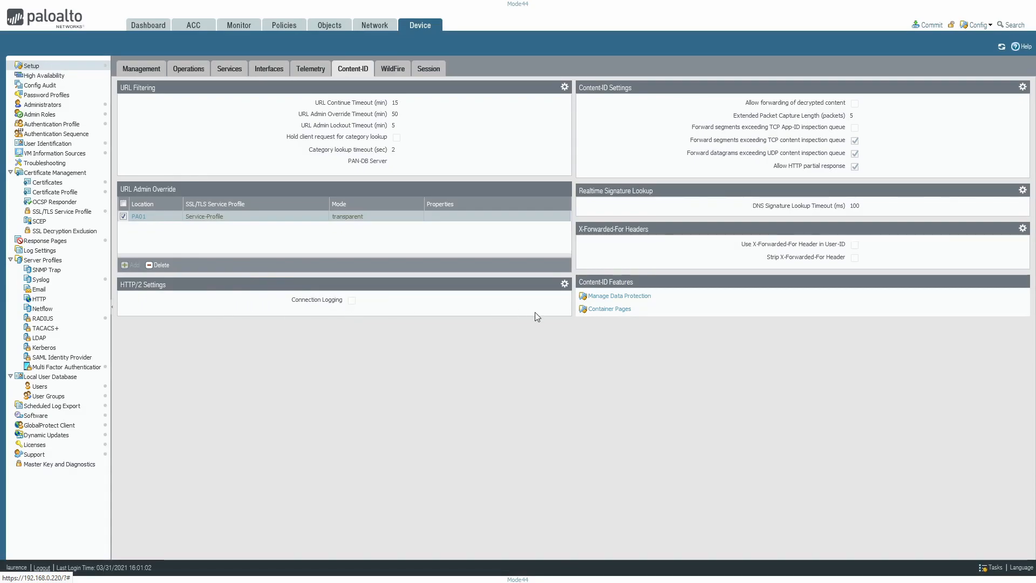
left_click(621, 296)
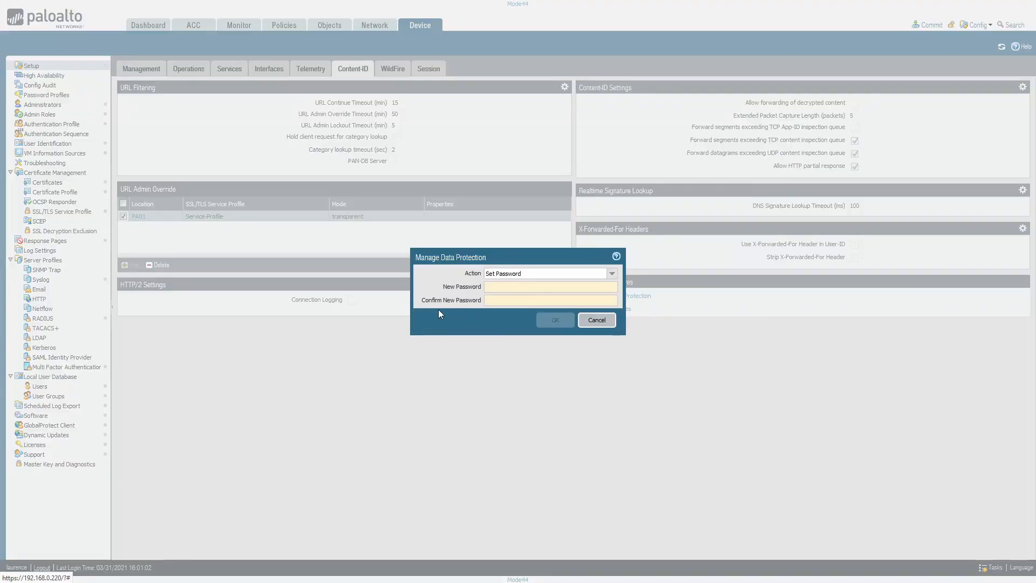
left_click(597, 320)
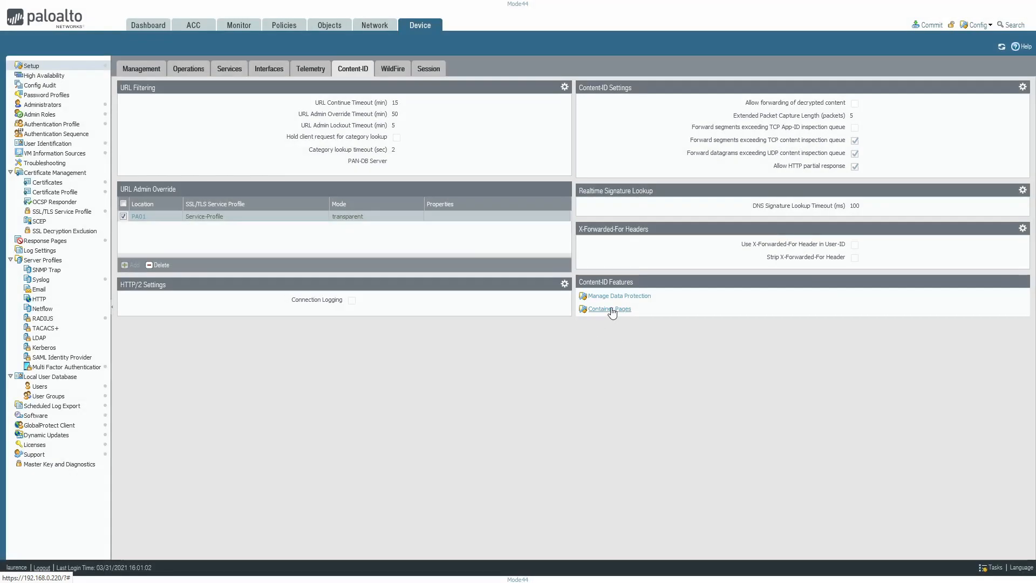
left_click(609, 309)
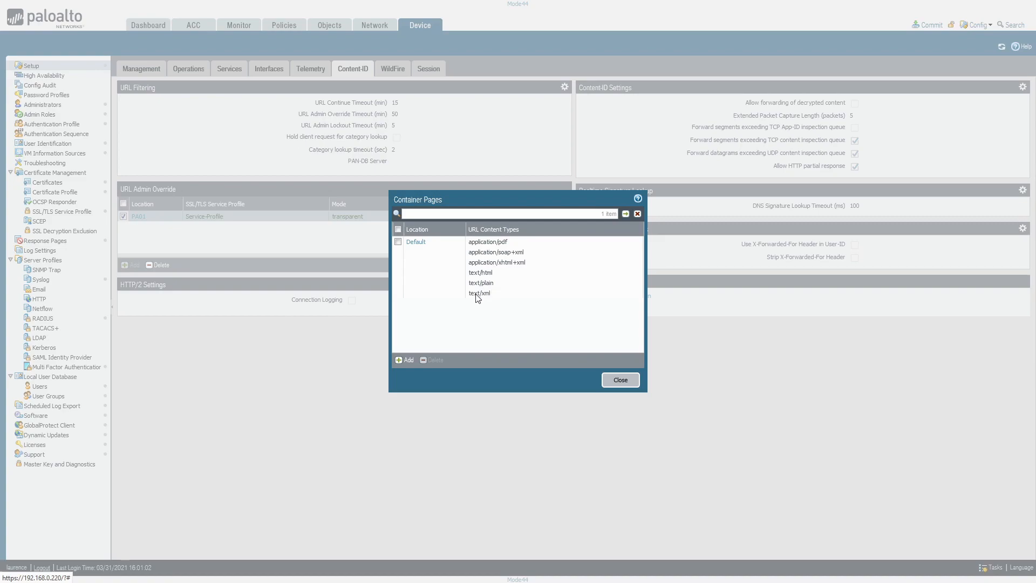
left_click(620, 380)
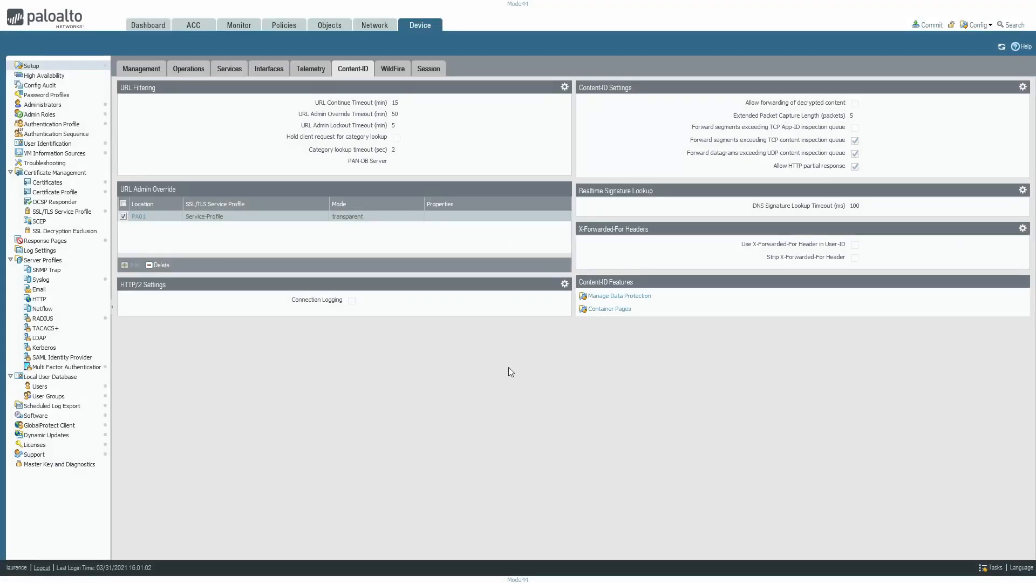
Step: Review the WildFire General Settings with cloud servers and file size limits, and the Session Information Settings, cancelling both edits
left_click(393, 69)
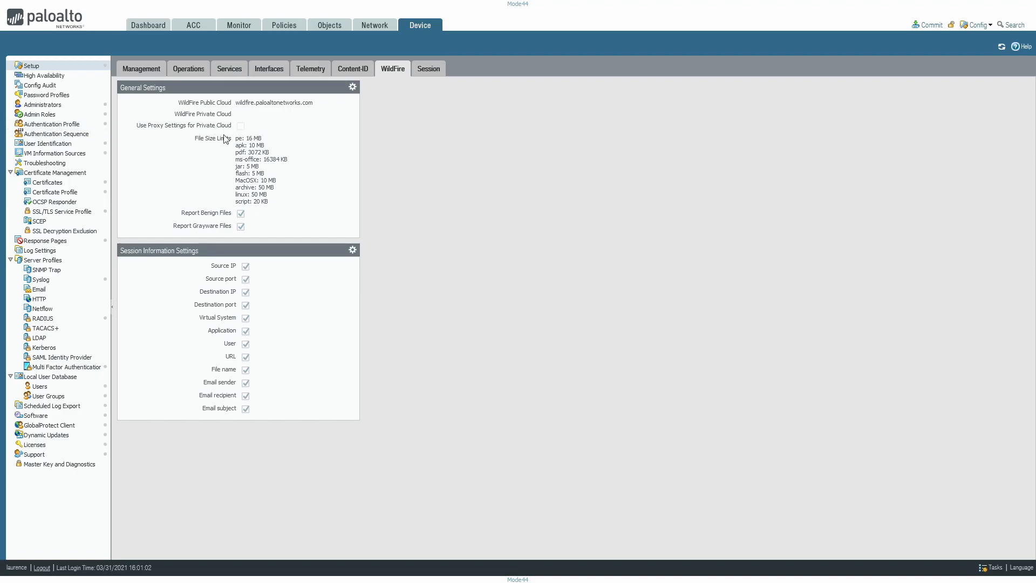
left_click(353, 87)
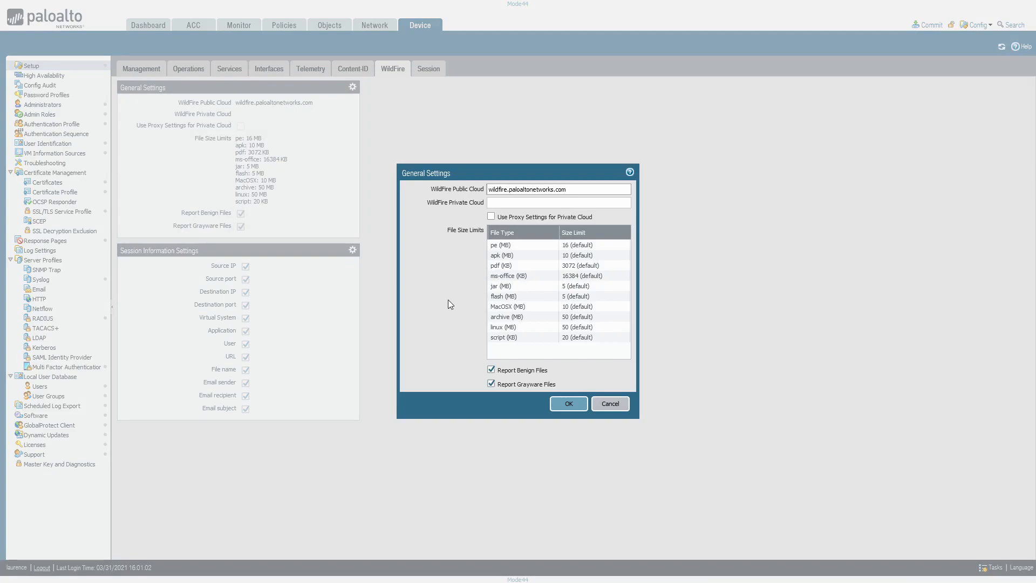
left_click(538, 218)
left_click(615, 407)
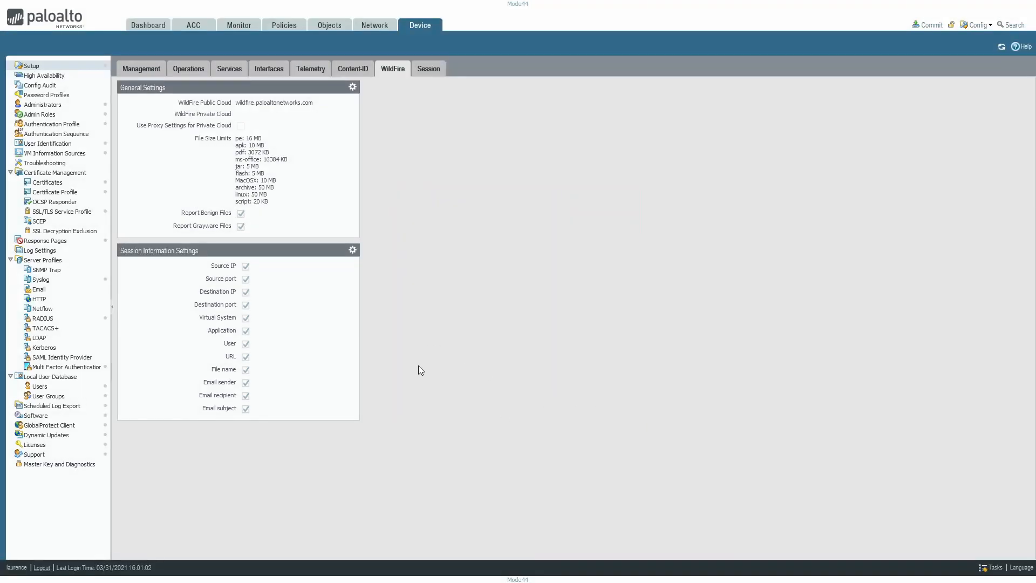
left_click(352, 250)
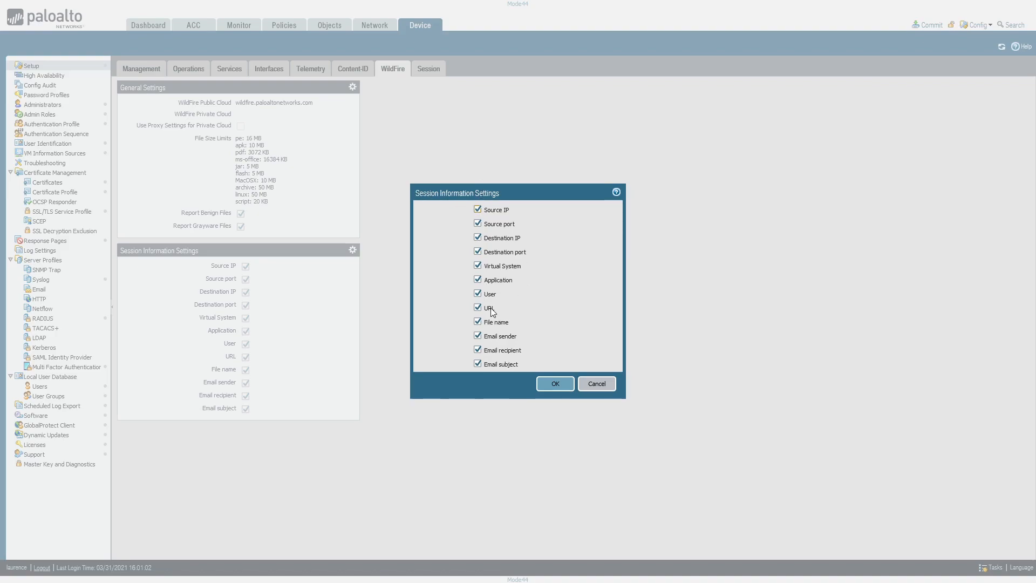
left_click(601, 381)
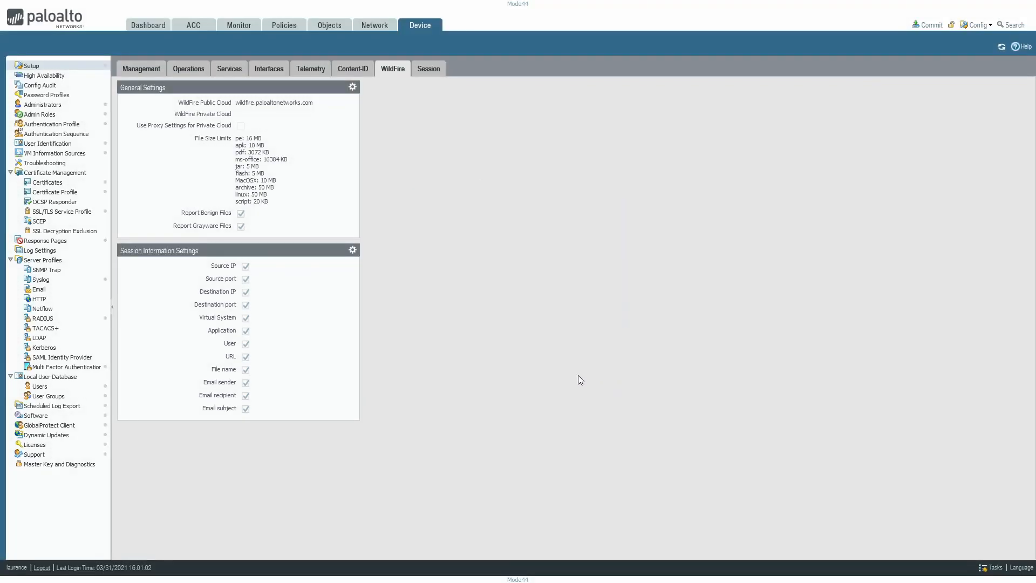
Step: Review the firewall's Session settings and inspect the CRL and OCSP options for Certificate Revocation Checking, then cancel the edit
left_click(428, 69)
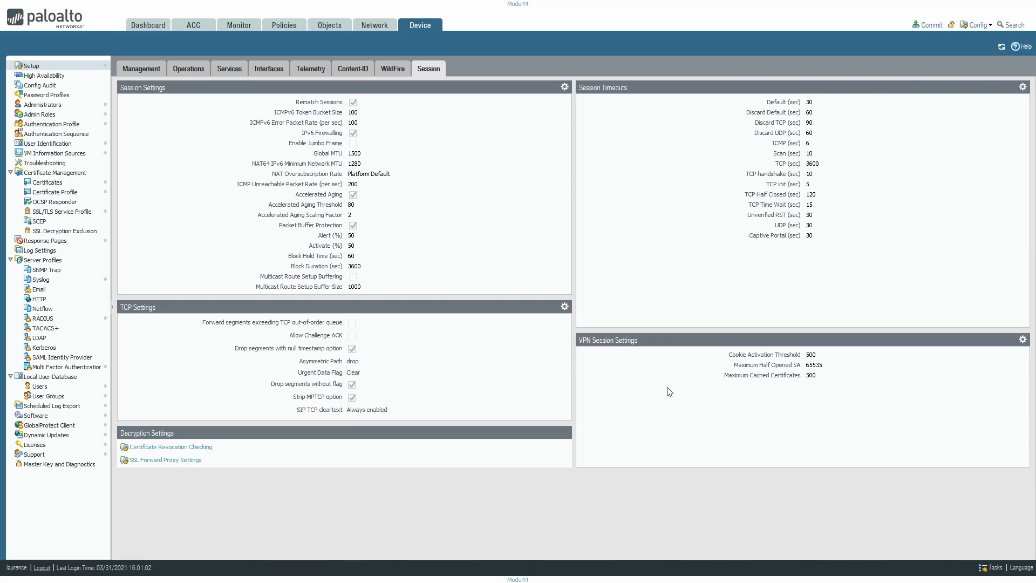
left_click(179, 448)
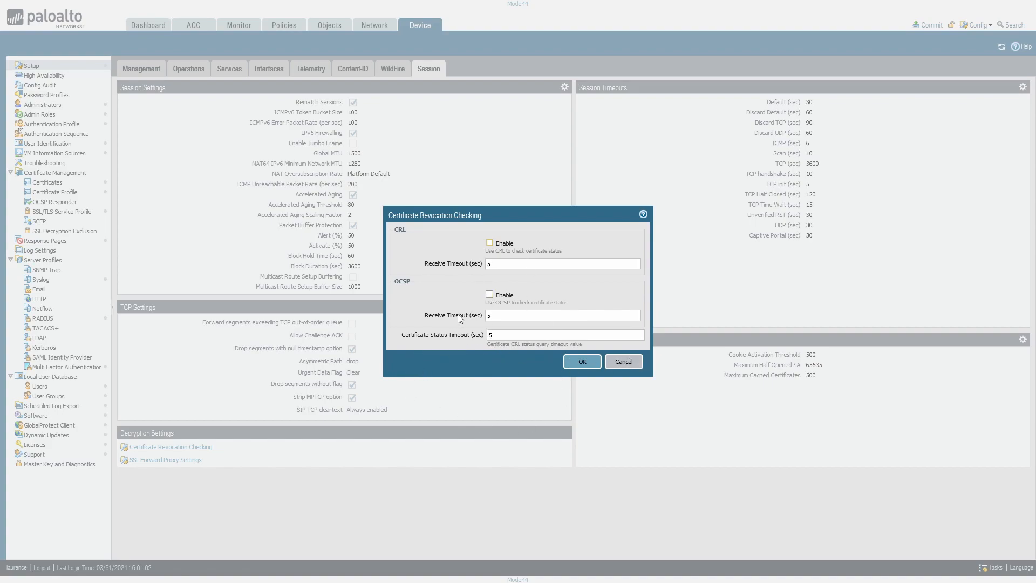
left_click(624, 361)
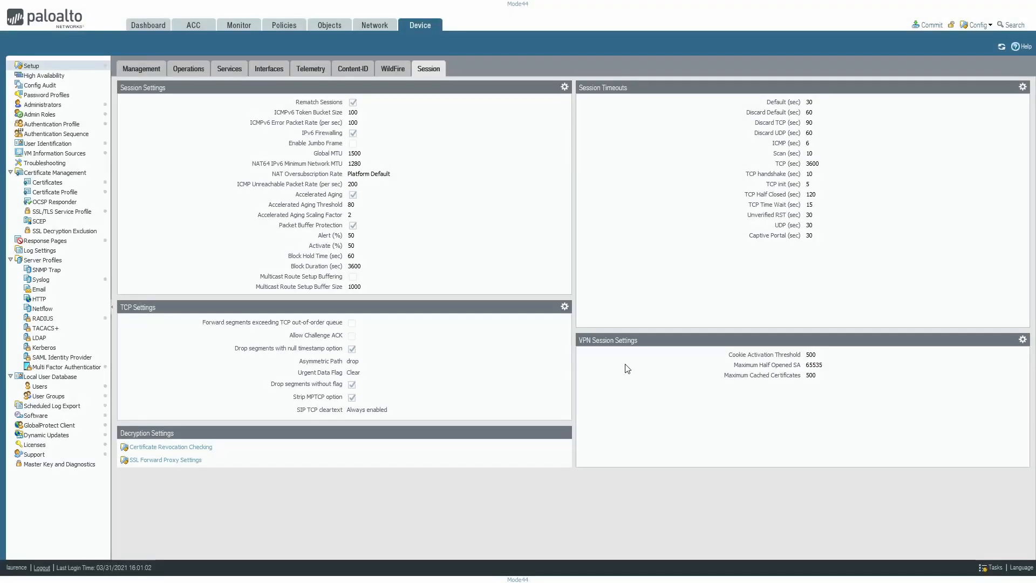
Step: Review the RSA and ECDSA key size options in the SSL Forward Proxy certificate settings, cancelling without changes
left_click(173, 462)
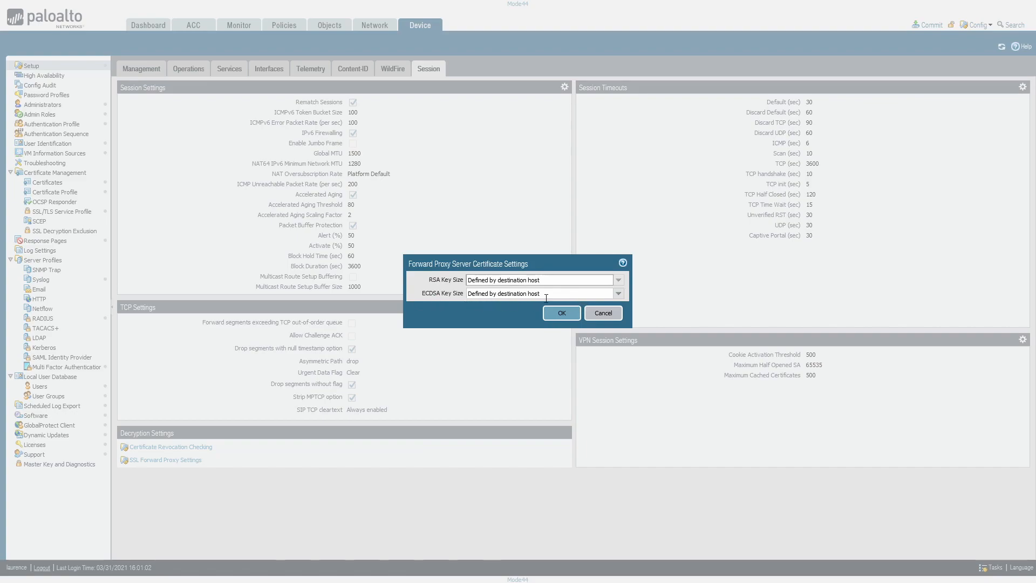
left_click(618, 293)
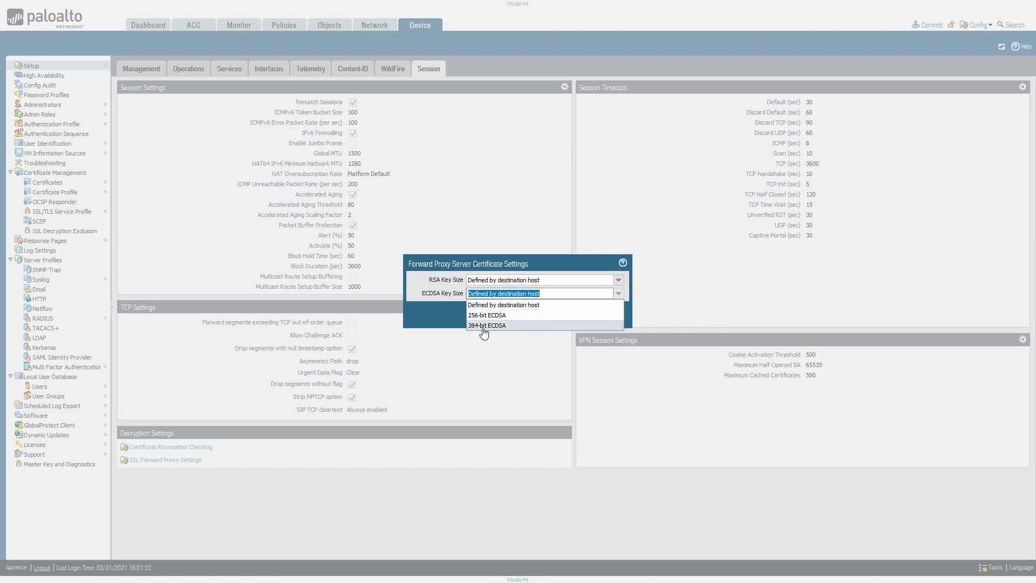
left_click(570, 269)
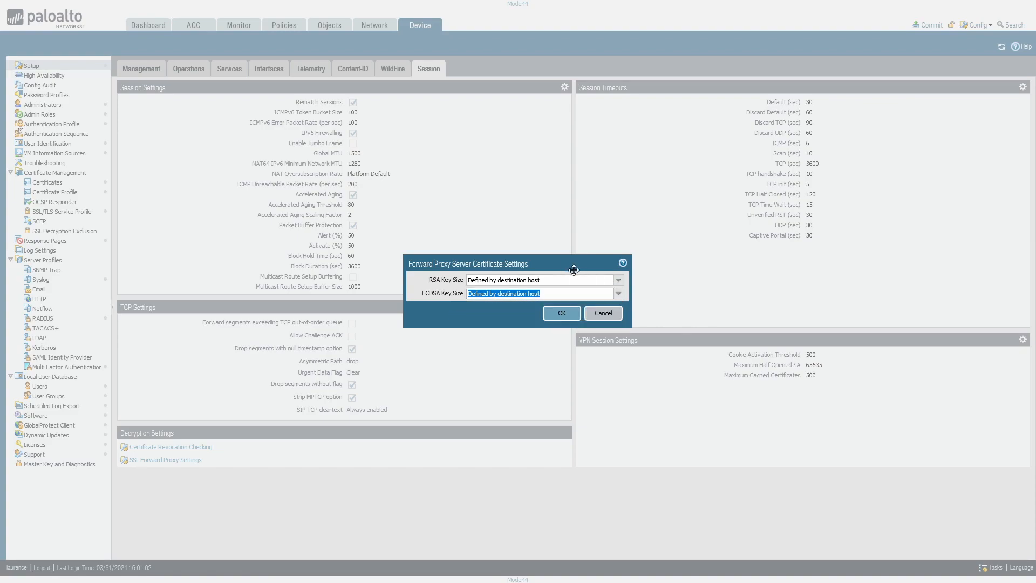
left_click(618, 279)
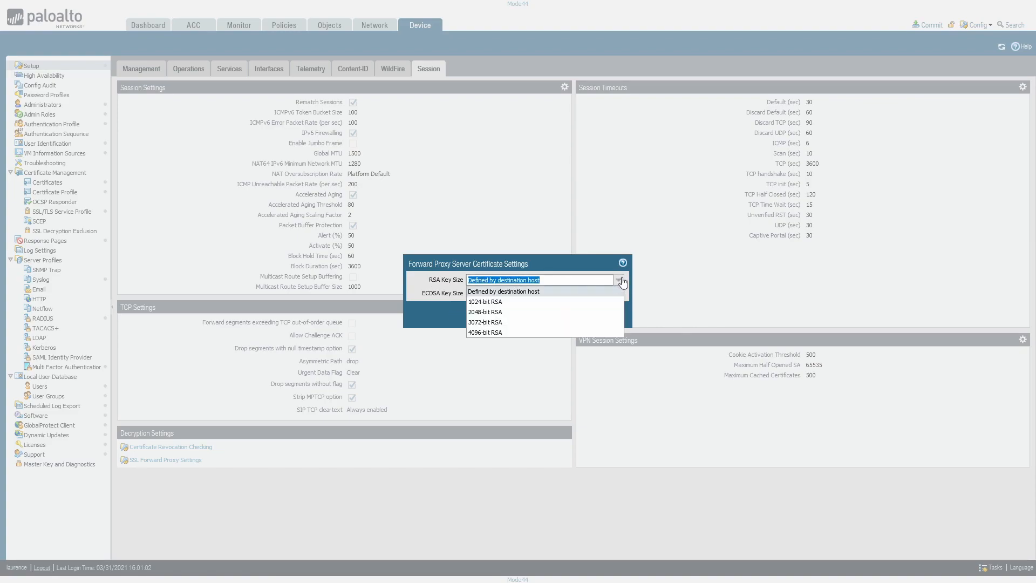
left_click(430, 313)
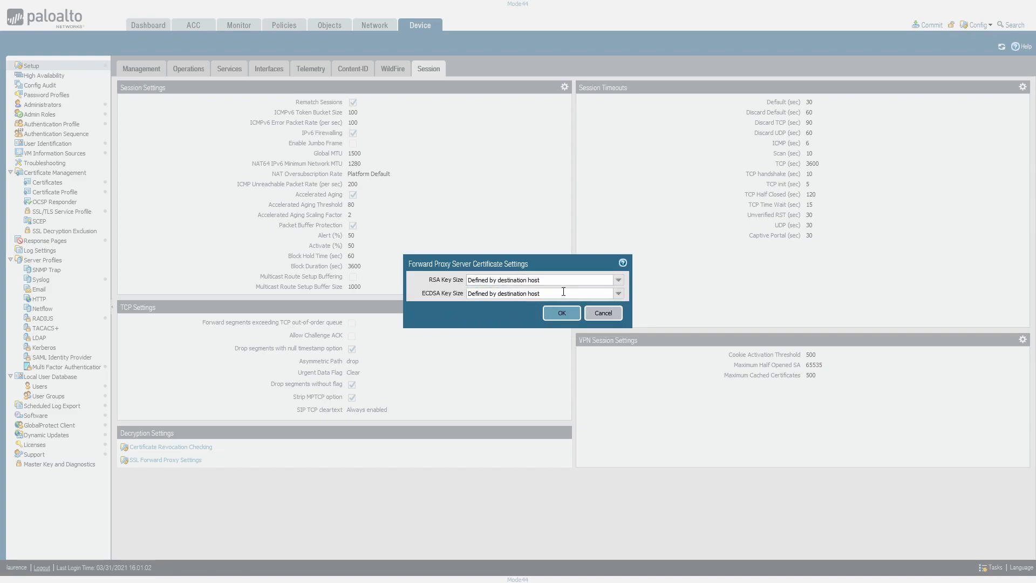
left_click(607, 315)
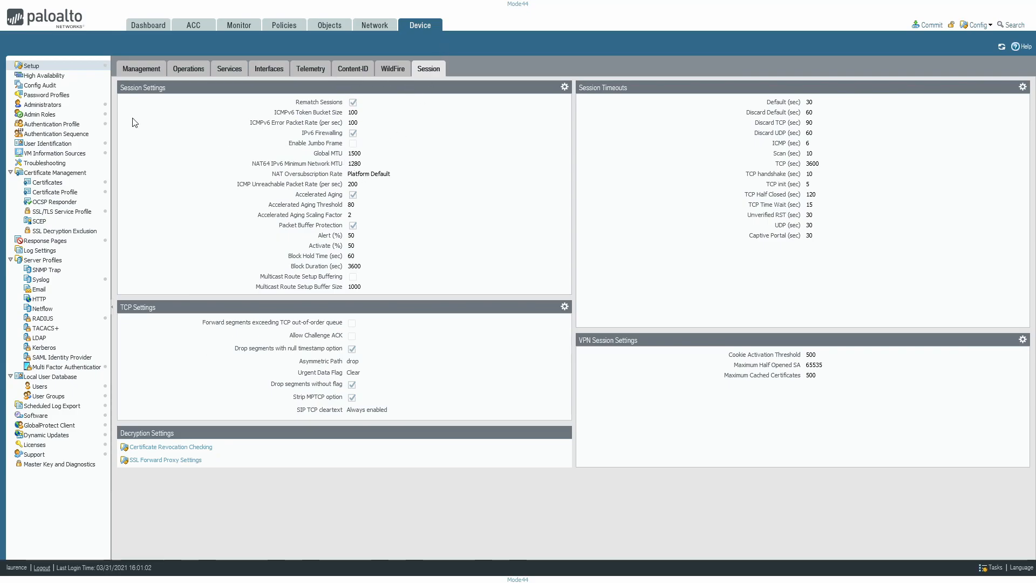
Step: Review the High Availability general settings and inspect the HA Setup fields, including mode and peer HA1 addresses, then cancel the edit
left_click(38, 79)
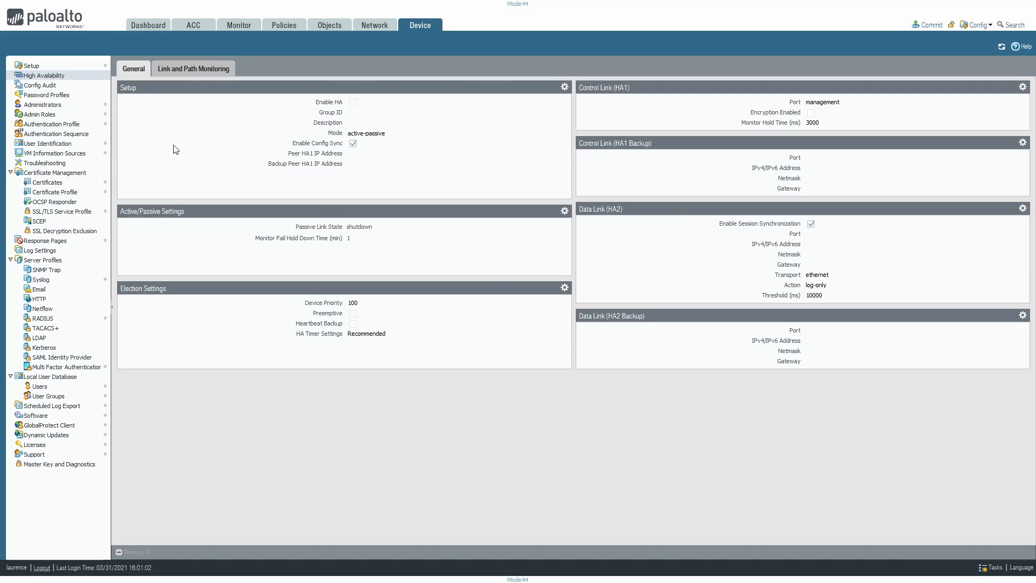
left_click(565, 88)
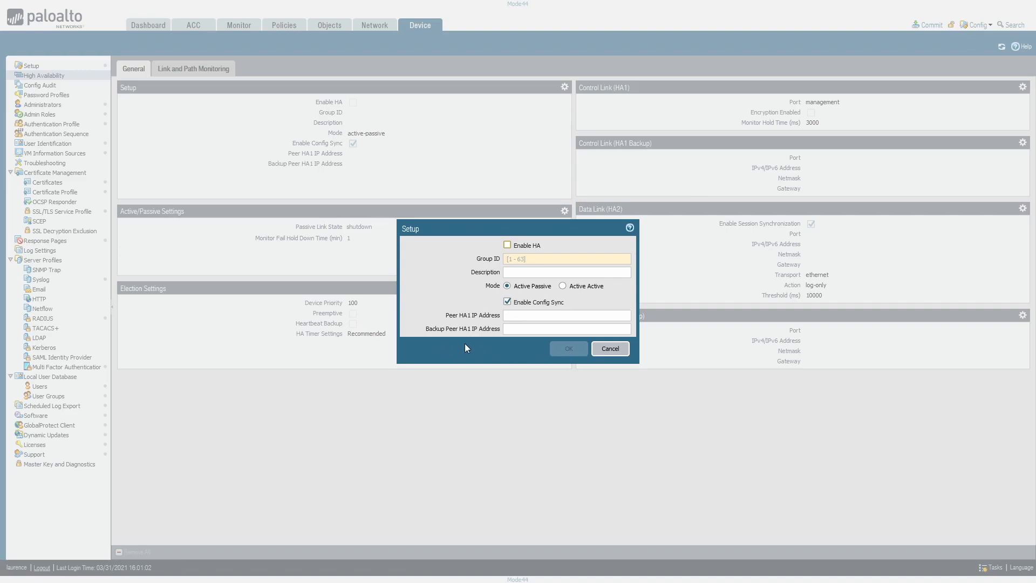
left_click(605, 351)
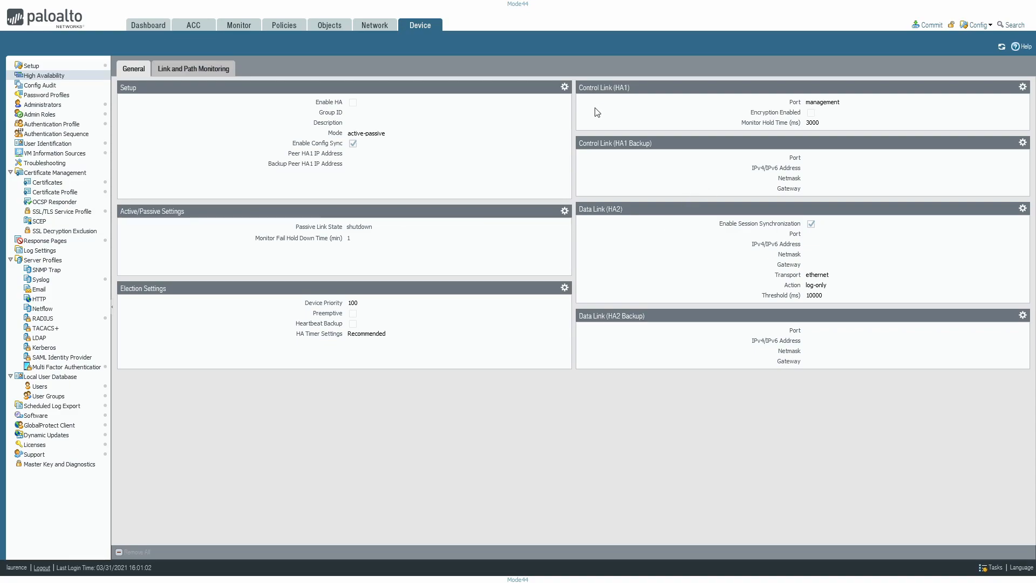
Step: Inspect the Control Link (HA1) port and encryption options without saving, and view the Link and Path Monitoring settings
left_click(1023, 87)
left_click(645, 253)
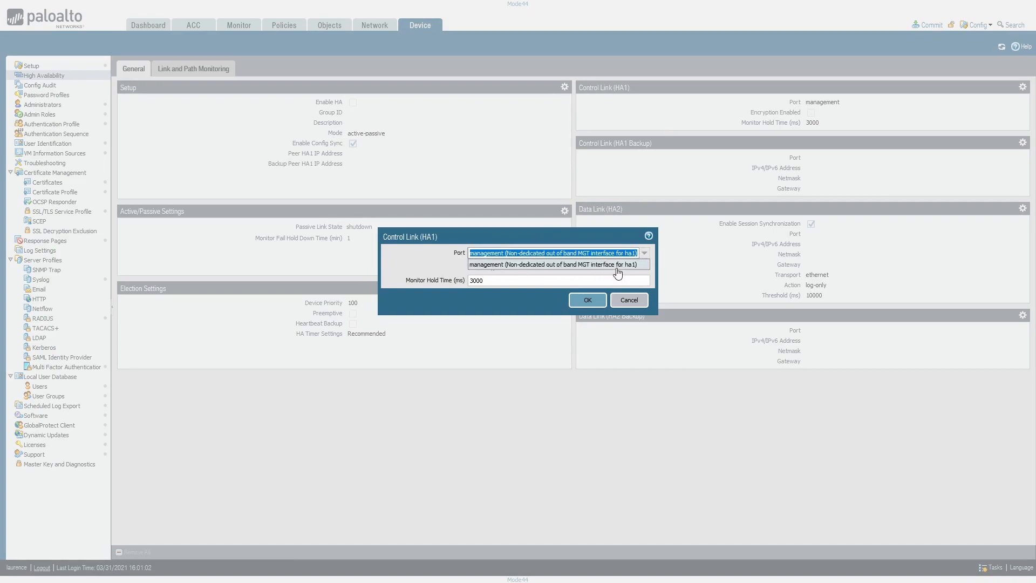
left_click(516, 265)
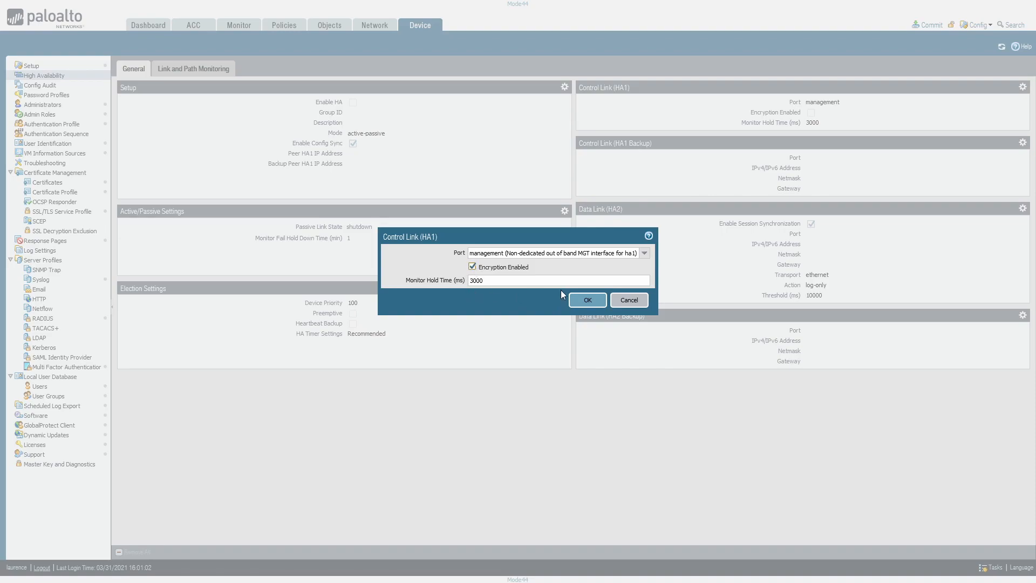
left_click(629, 301)
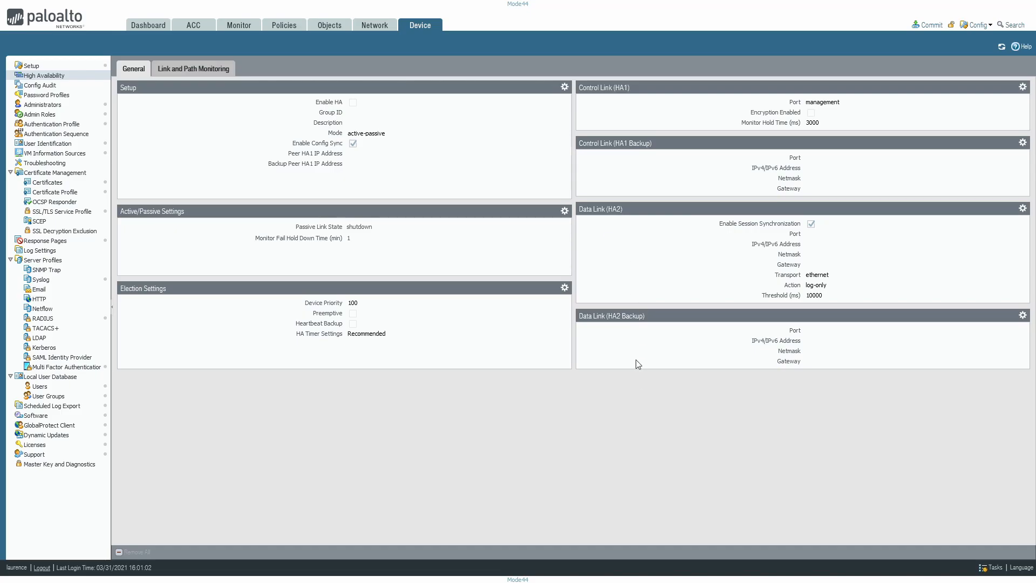
left_click(193, 68)
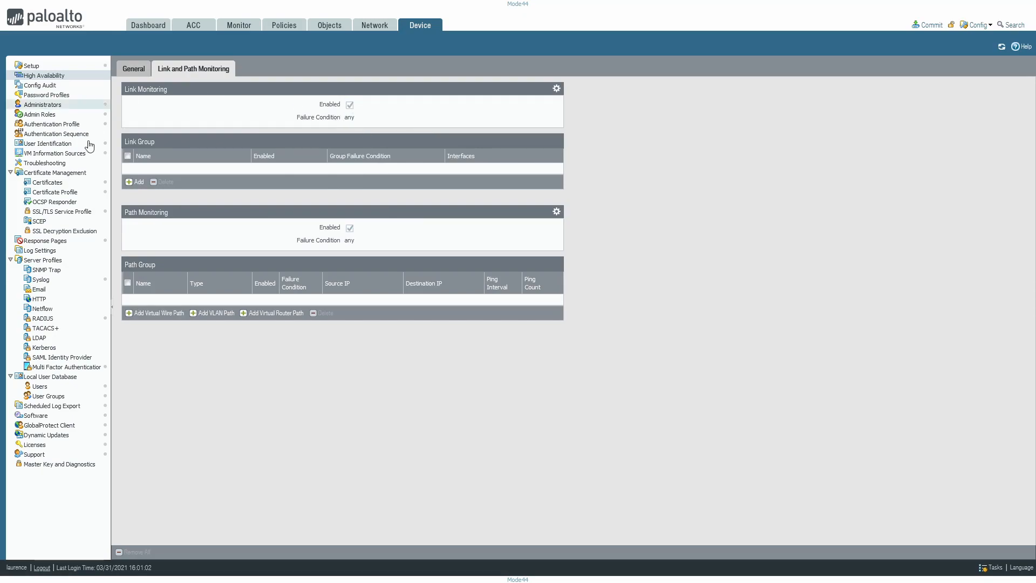
Step: Run a config audit comparing committed version 539 with version 555 using a context of 20 lines, and examine the differences
left_click(37, 86)
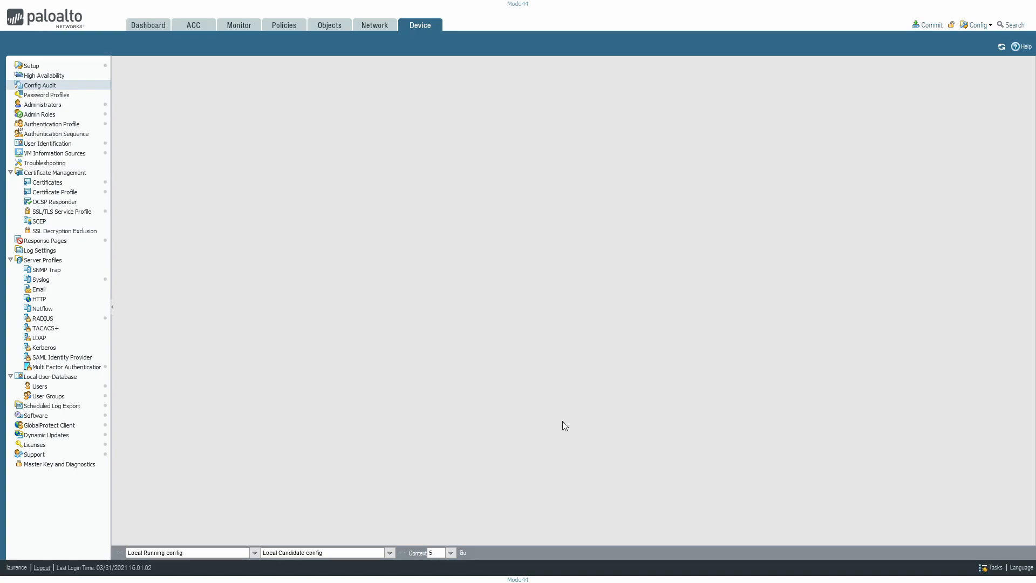
left_click(254, 553)
scroll(216, 507, "down", 4)
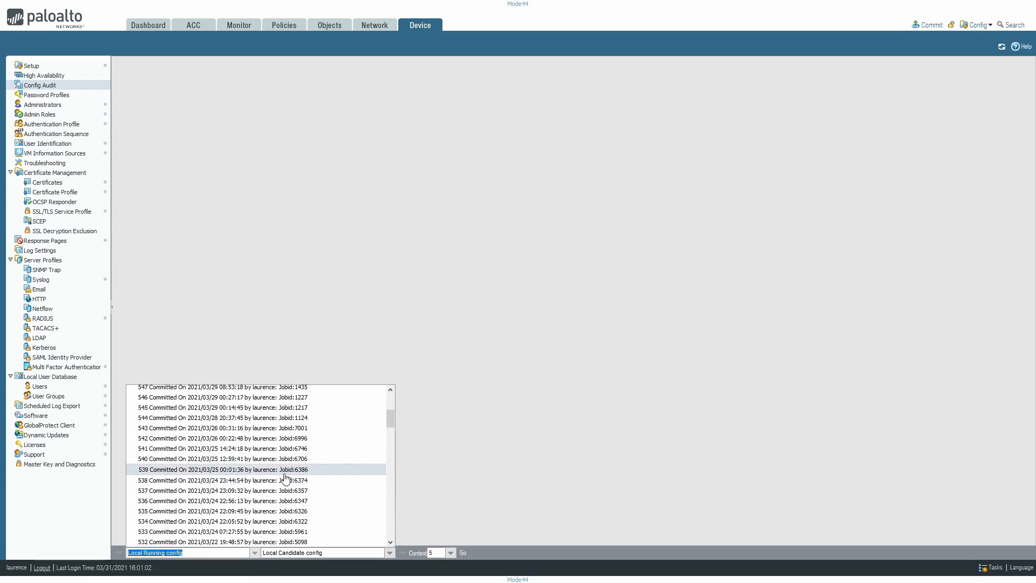
left_click(183, 469)
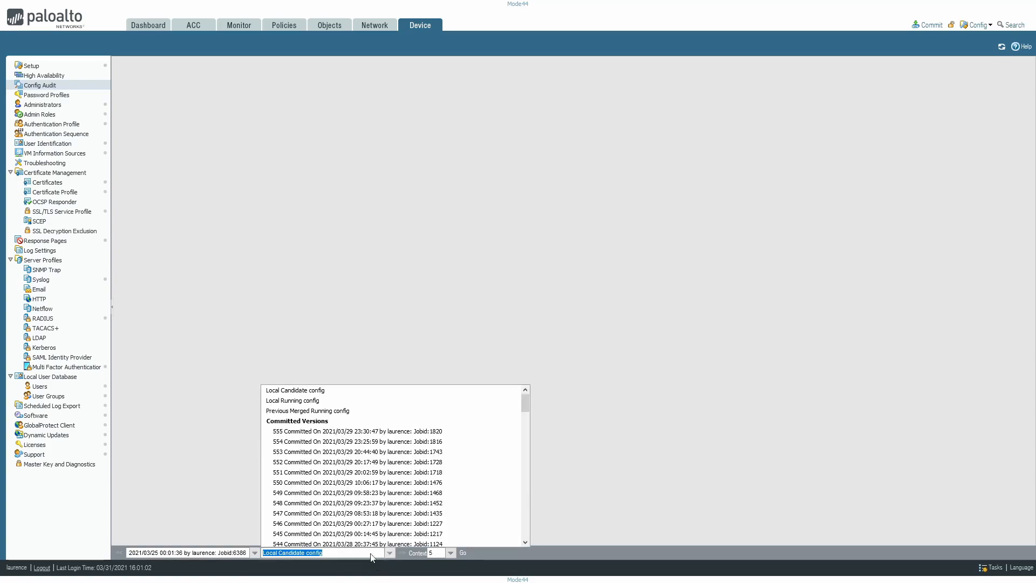
left_click(327, 432)
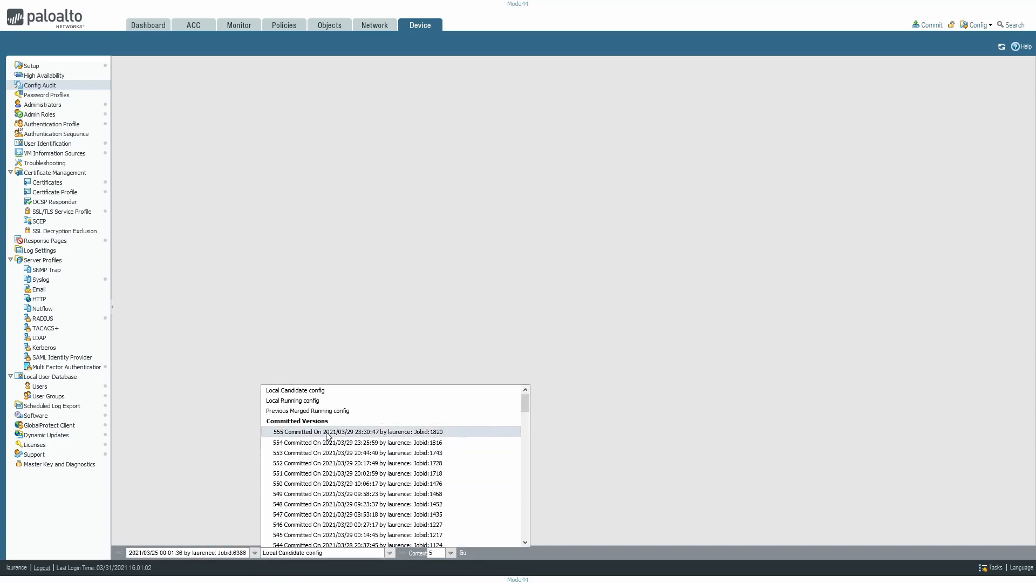
left_click(451, 553)
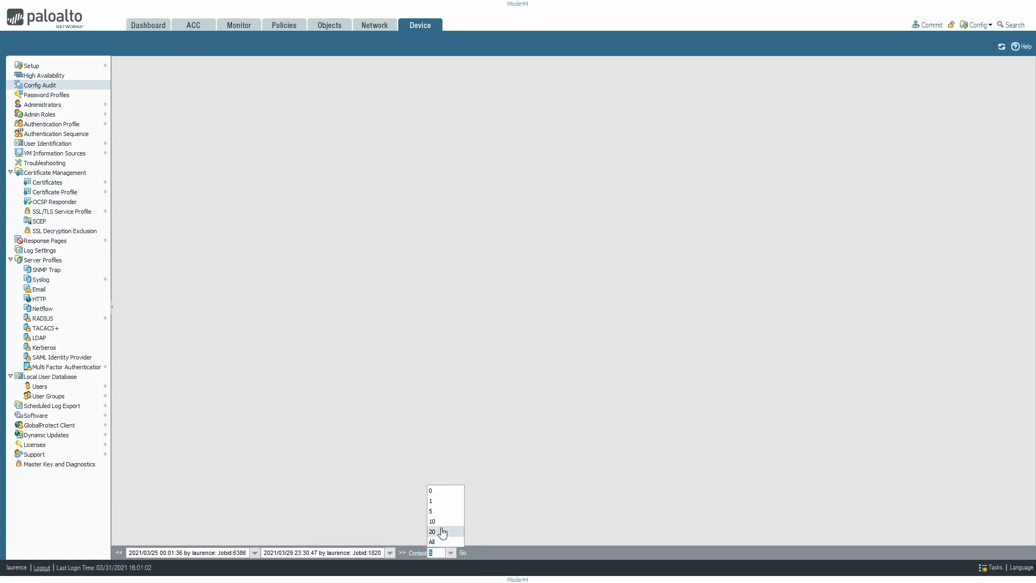
left_click(442, 532)
left_click(463, 552)
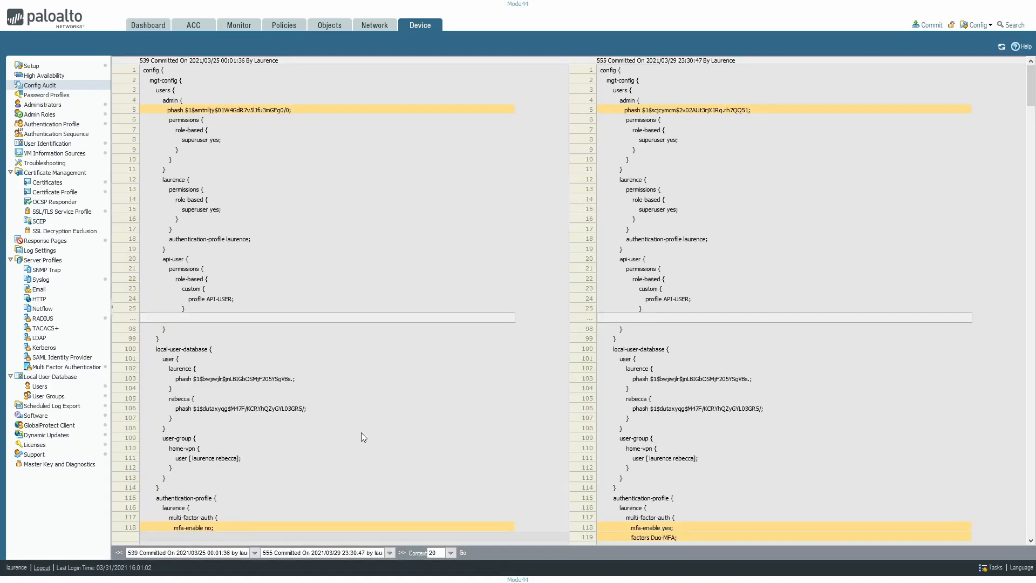
scroll(829, 237, "down", 4)
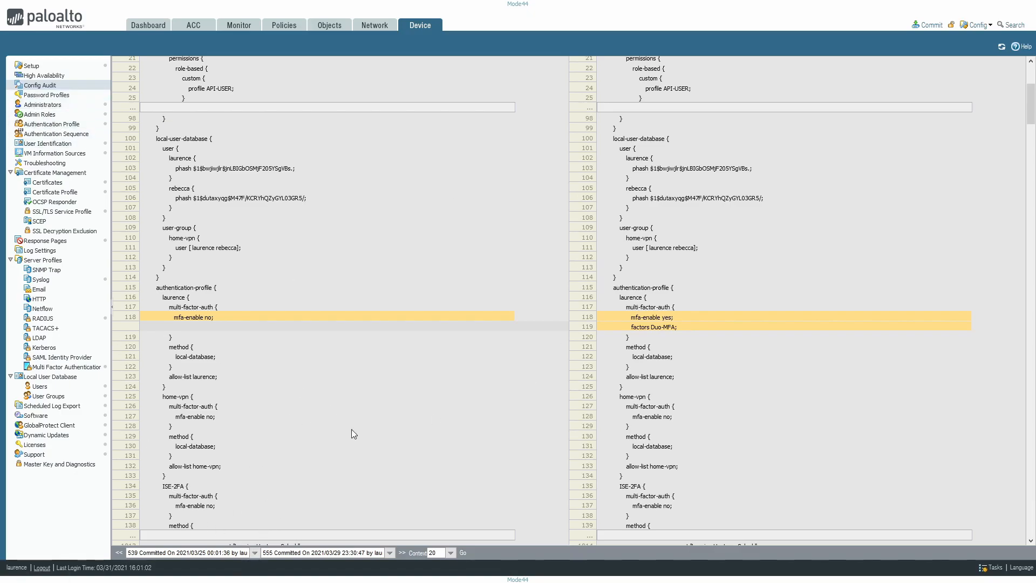
Step: Review the expiration and grace period fields of a new password profile, cancel it, and view the administrators list
left_click(38, 95)
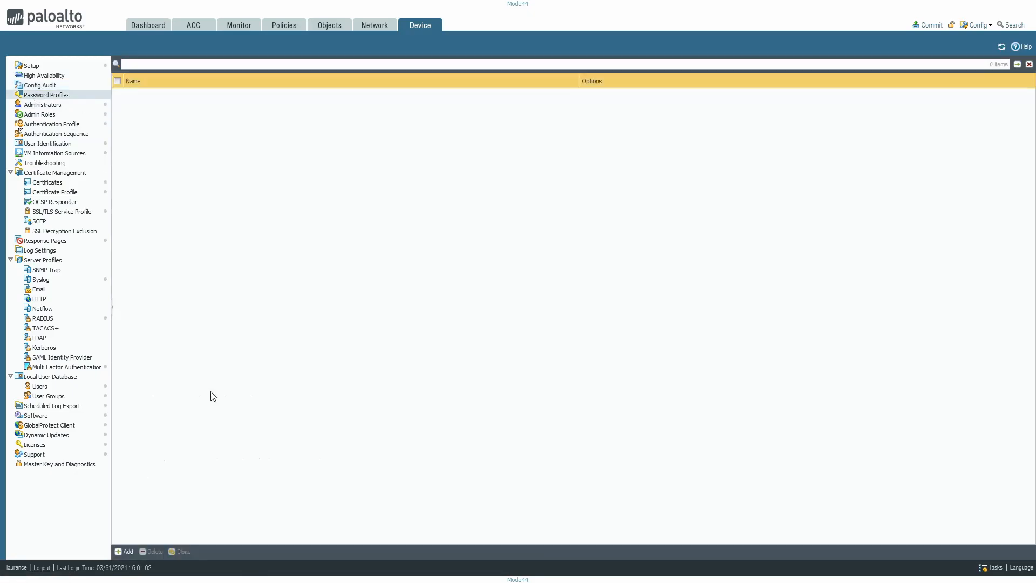
left_click(124, 551)
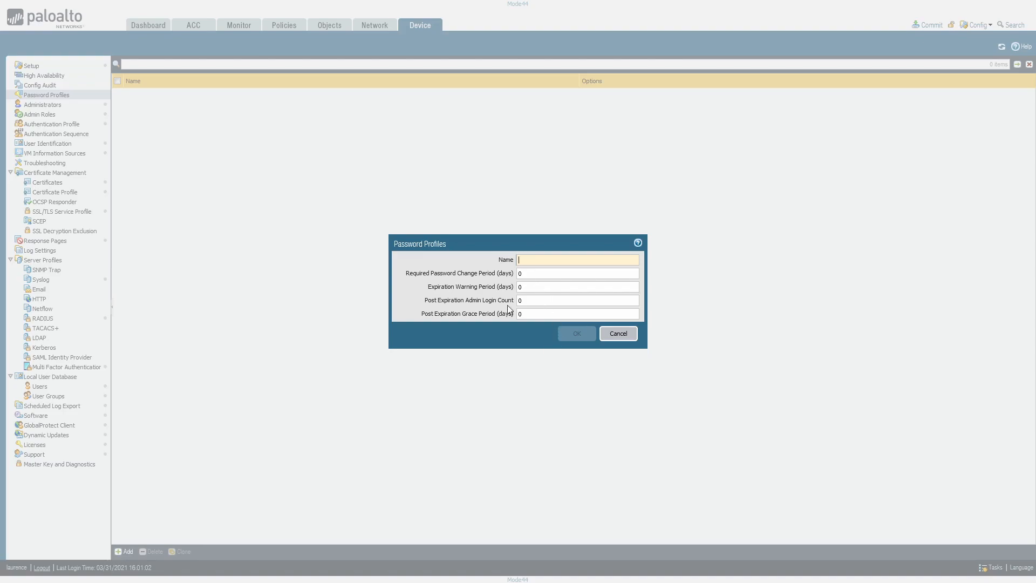
left_click(618, 334)
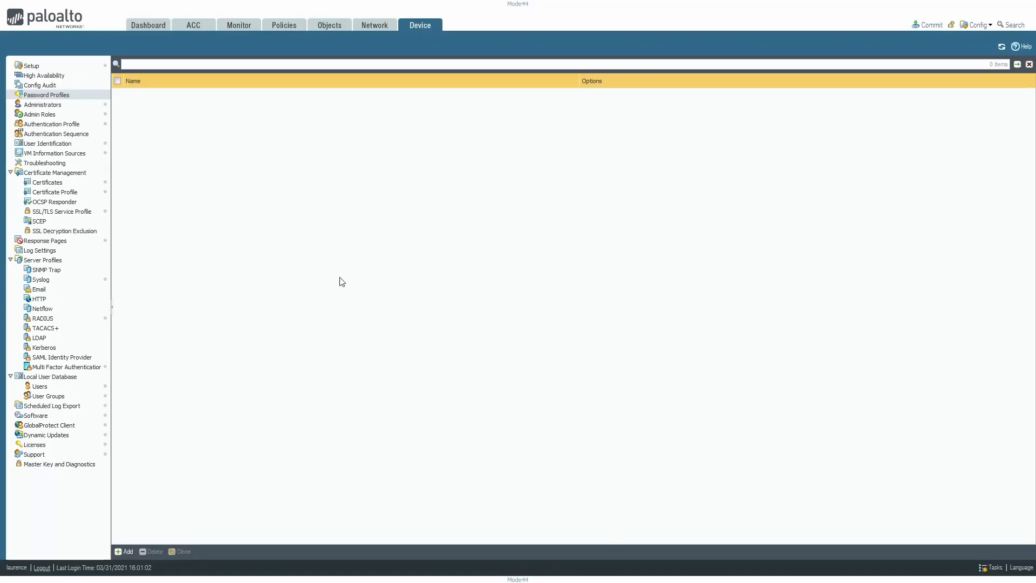
left_click(49, 106)
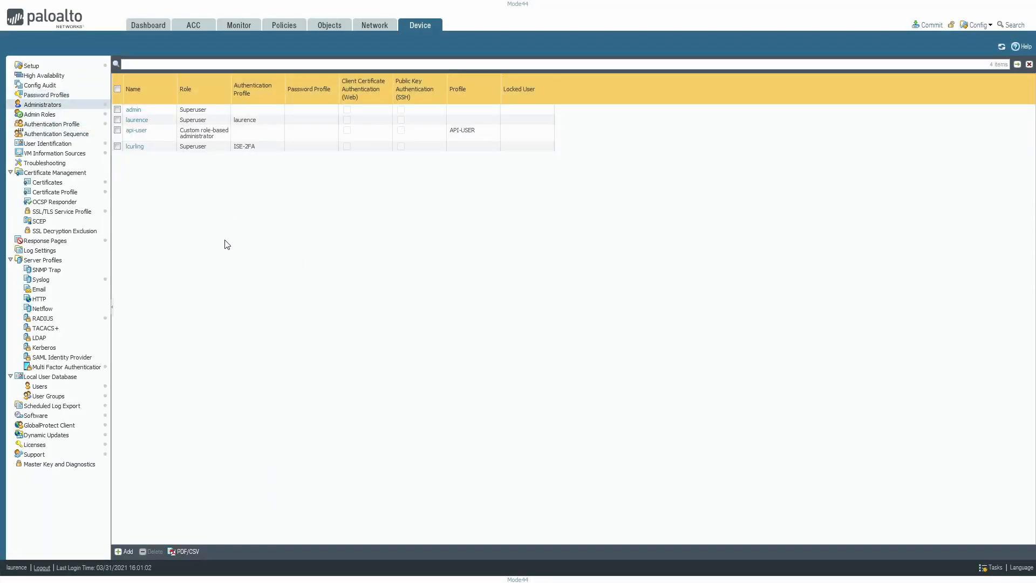
Step: Review the admin roles and examine the Web UI permissions available in a new Admin Role Profile
left_click(51, 115)
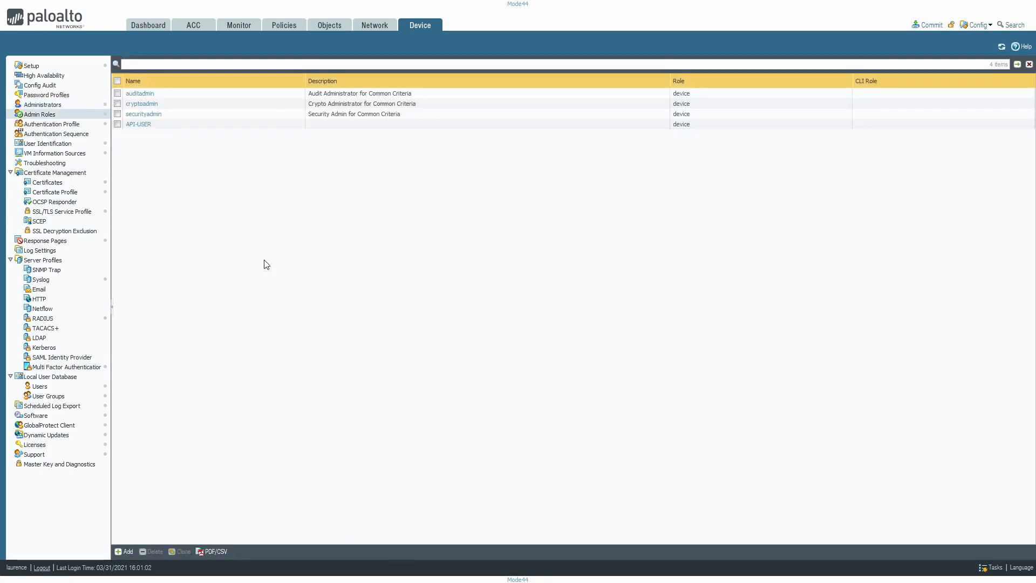
left_click(124, 551)
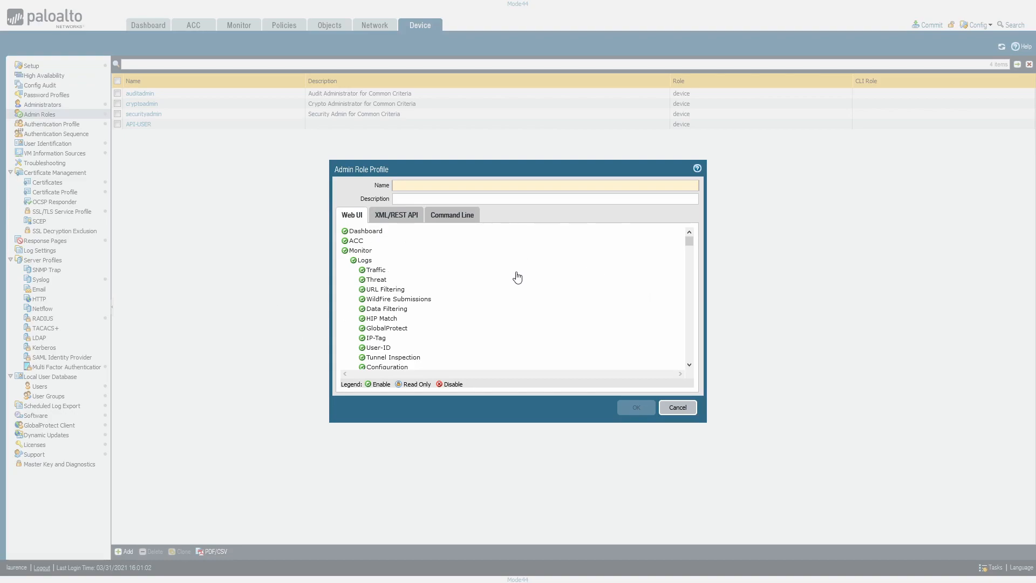
scroll(432, 304, "down", 1)
scroll(431, 305, "down", 12)
scroll(422, 284, "down", 8)
scroll(422, 285, "up", 3)
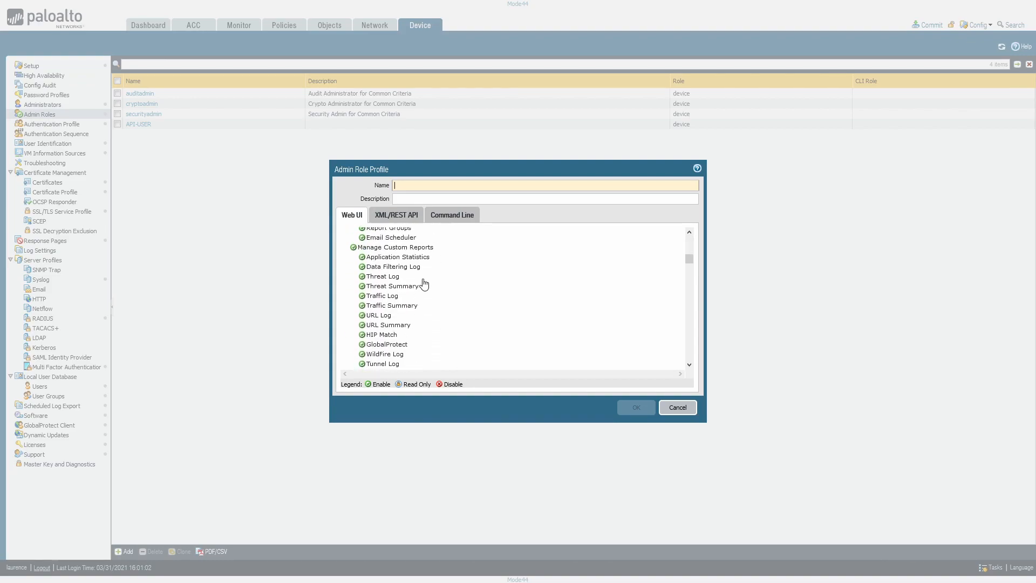
scroll(425, 285, "down", 10)
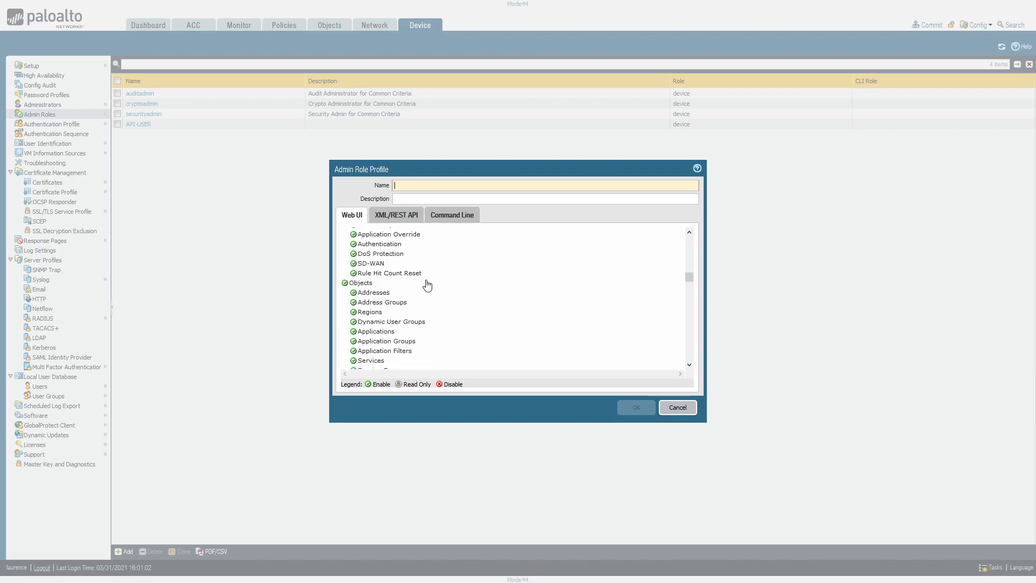
Step: Try disabling Web UI access to Objects, Network, Device and Privacy in the new admin role profile, then cancel it
left_click(345, 283)
left_click(345, 283)
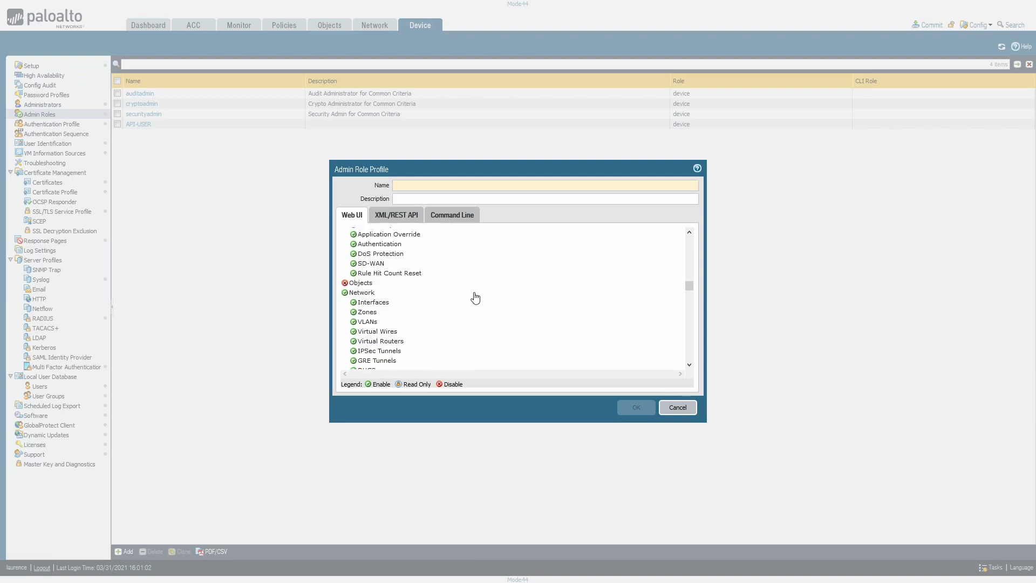
left_click(345, 293)
left_click(344, 293)
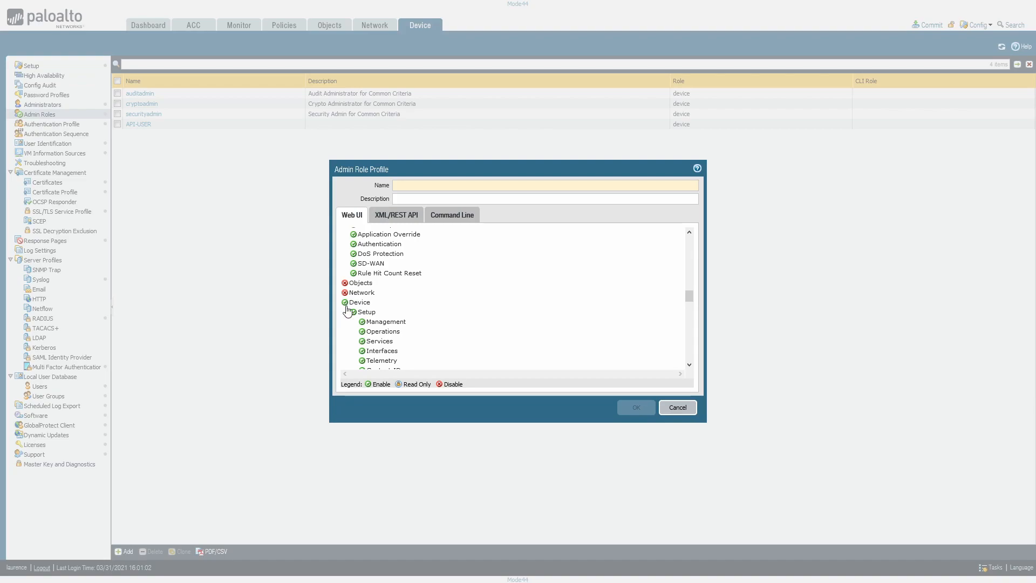
left_click(345, 302)
left_click(345, 302)
left_click(345, 311)
left_click(345, 312)
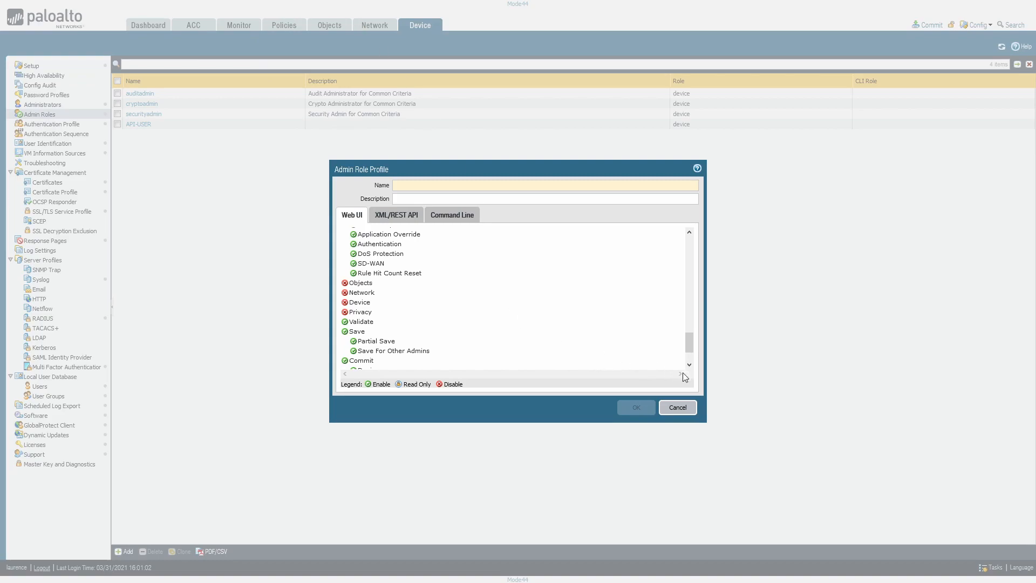
left_click(683, 409)
Step: View the authentication profiles and examine the username modifier and authentication type options of a new profile
left_click(51, 124)
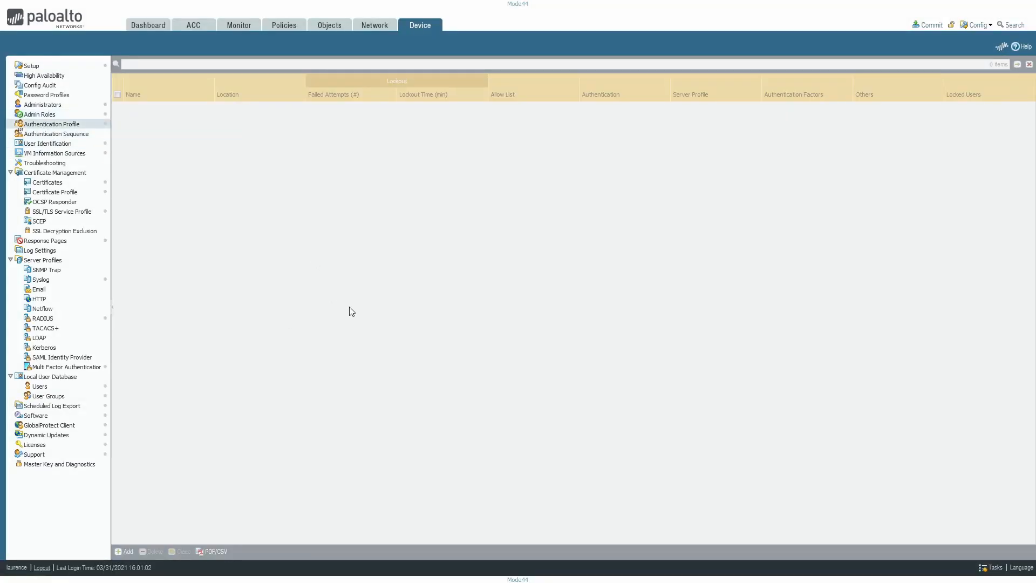
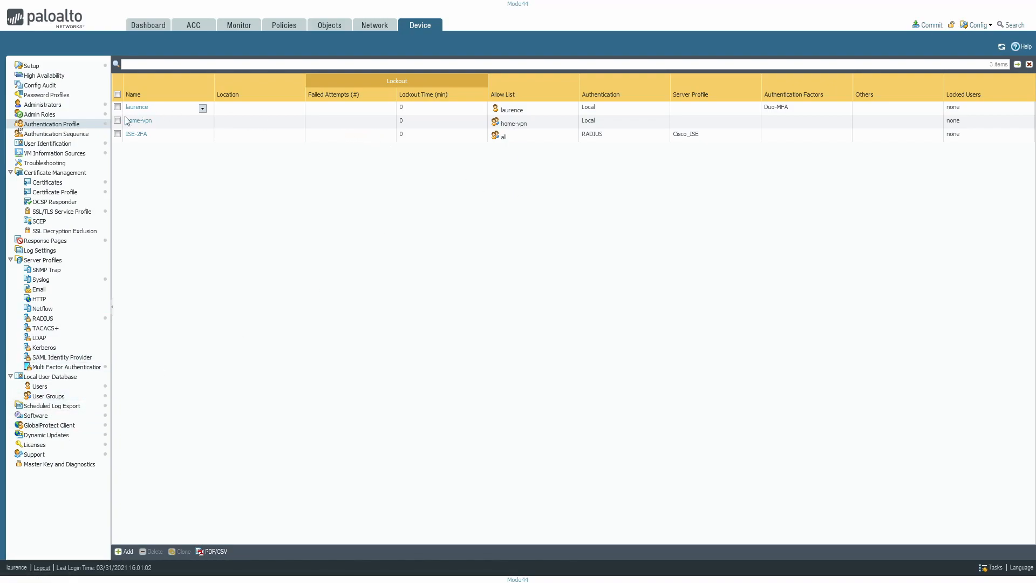
left_click(124, 551)
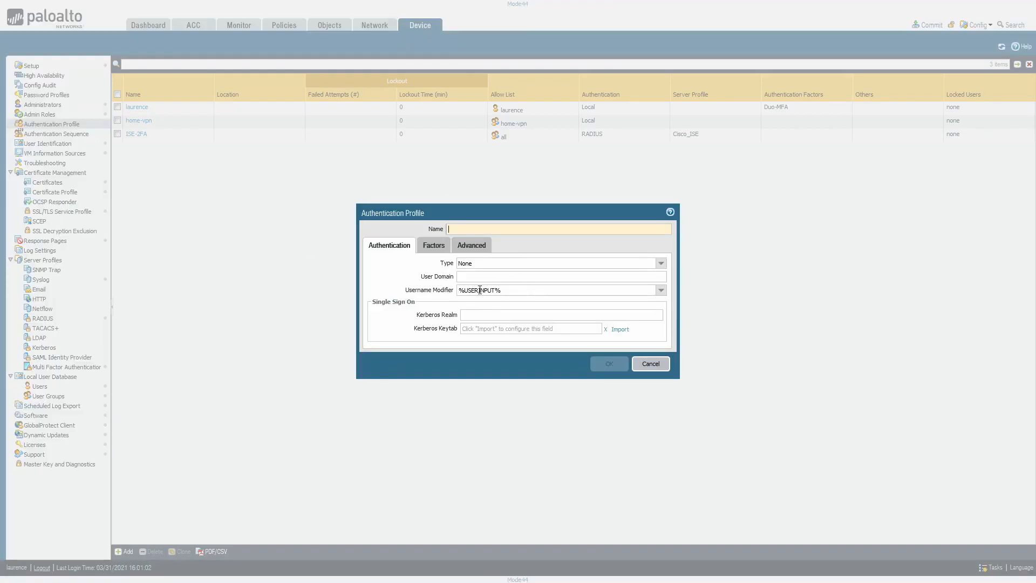
left_click(660, 293)
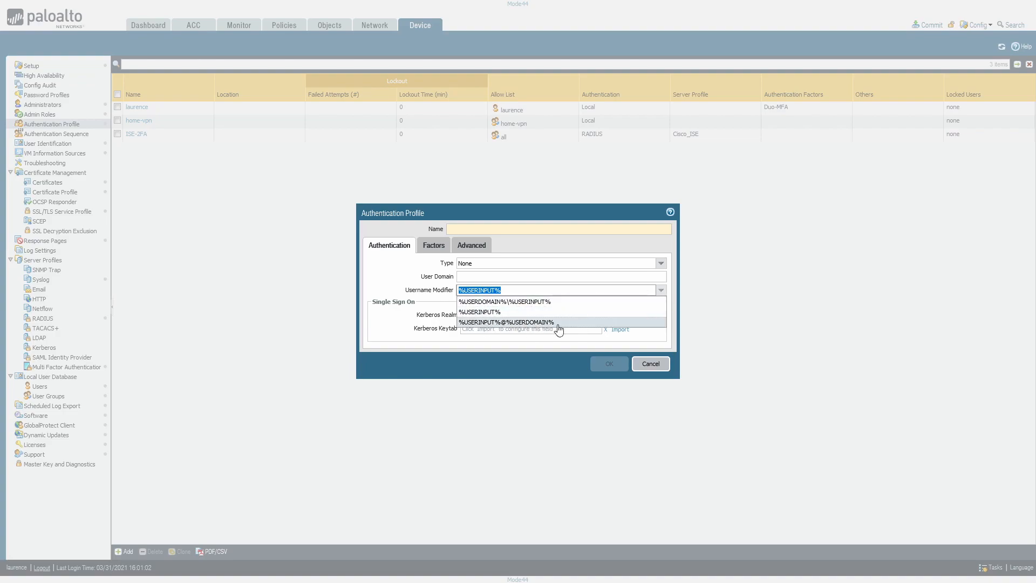
left_click(536, 289)
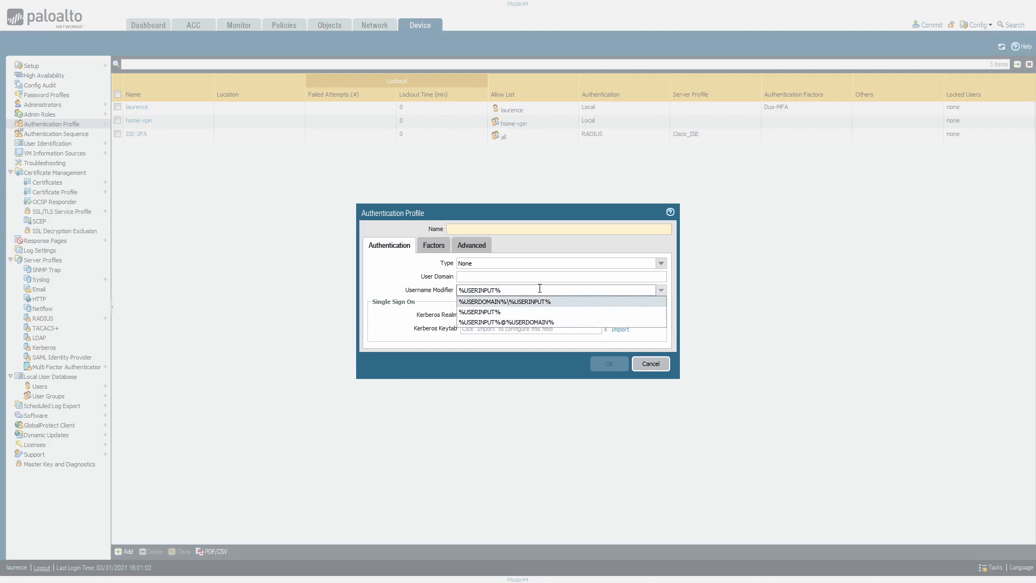
left_click(733, 311)
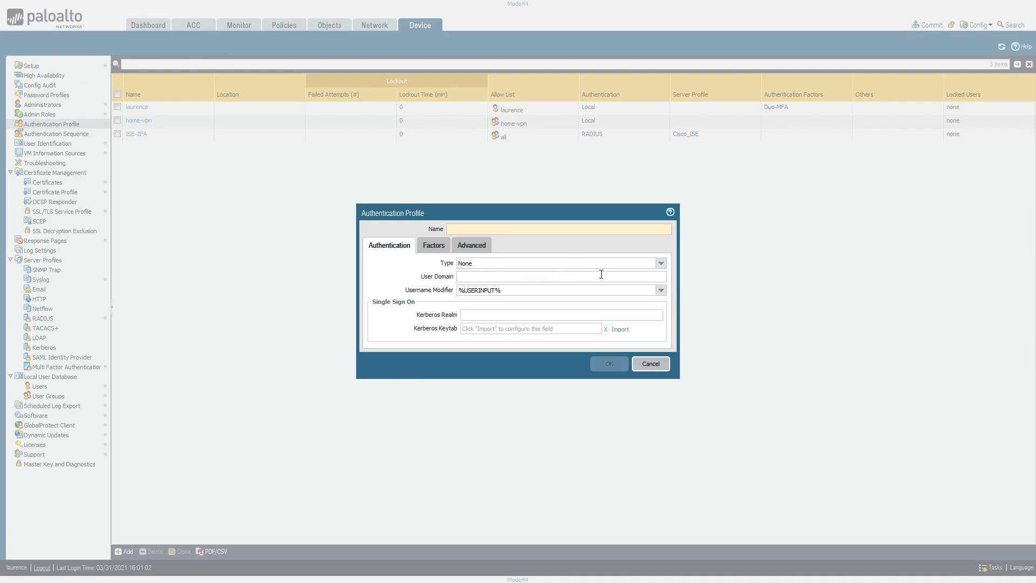
left_click(661, 263)
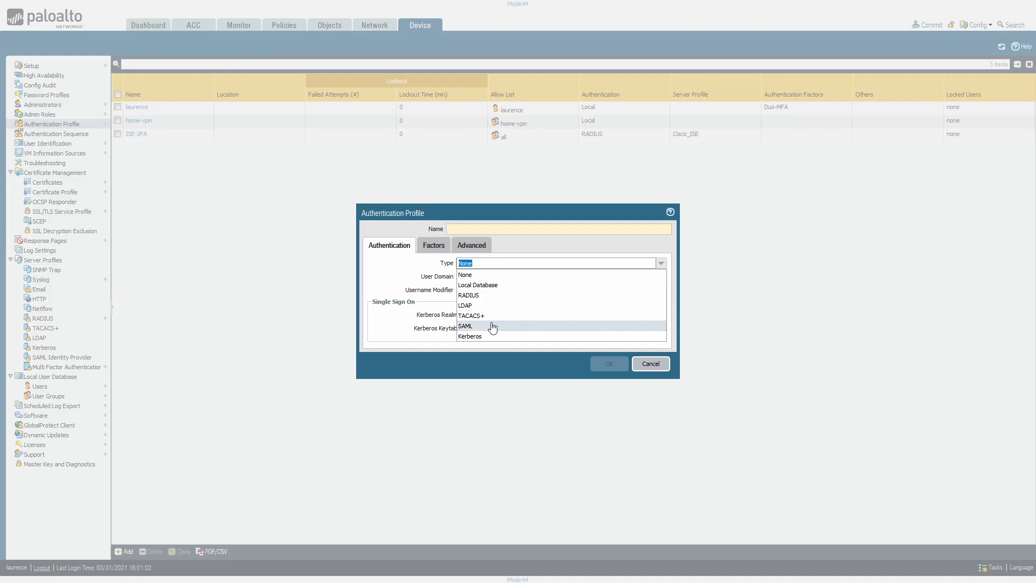
key("Tab")
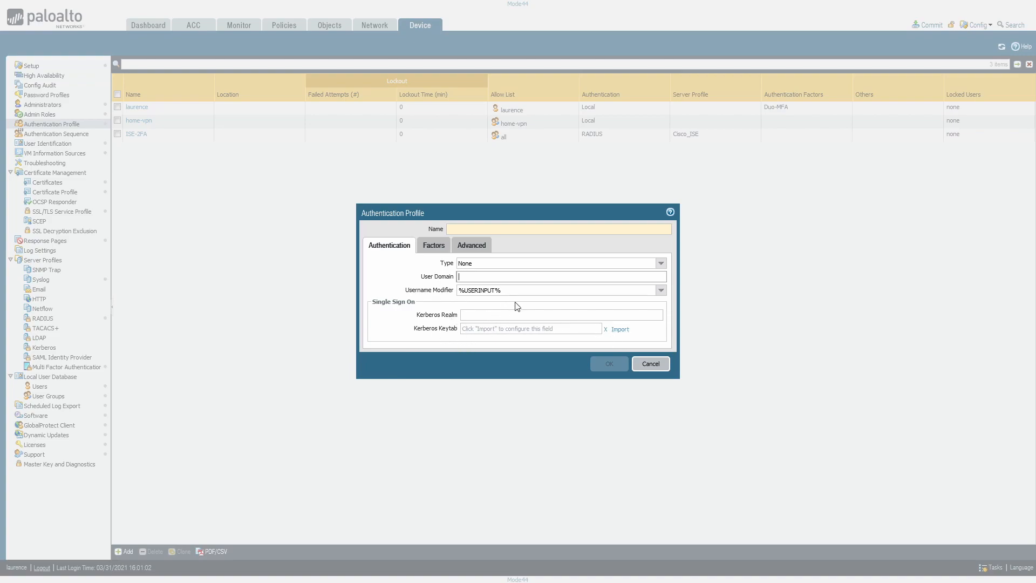
Step: Check which additional authentication factors the new profile can use, and remove the blank factor row
left_click(436, 249)
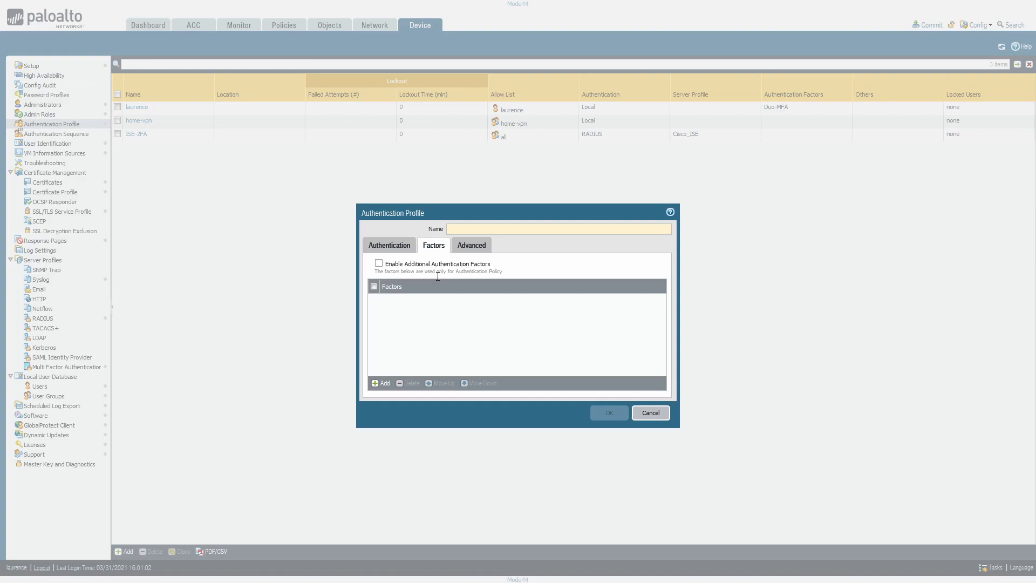
left_click(385, 384)
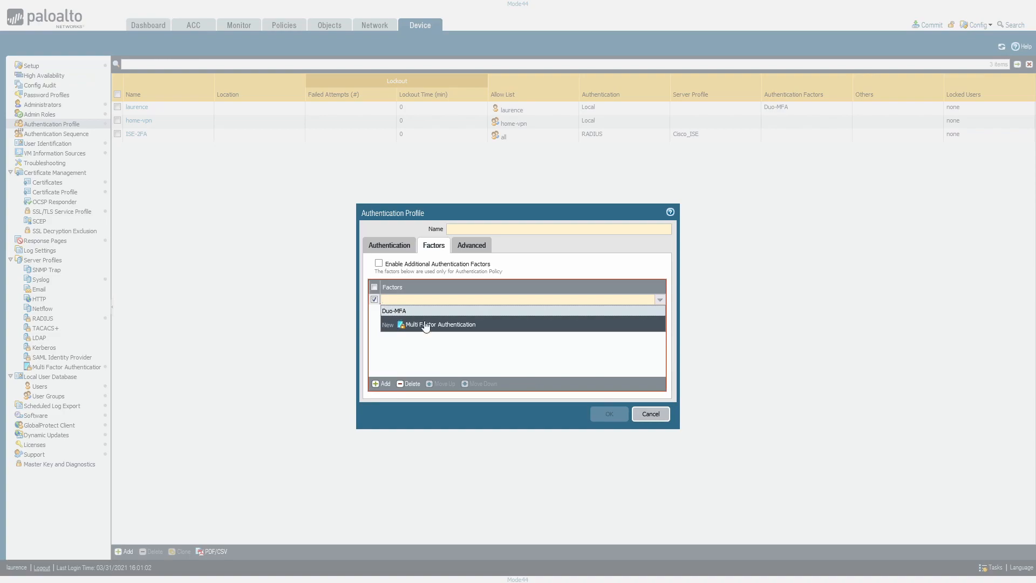
left_click(431, 360)
left_click(415, 384)
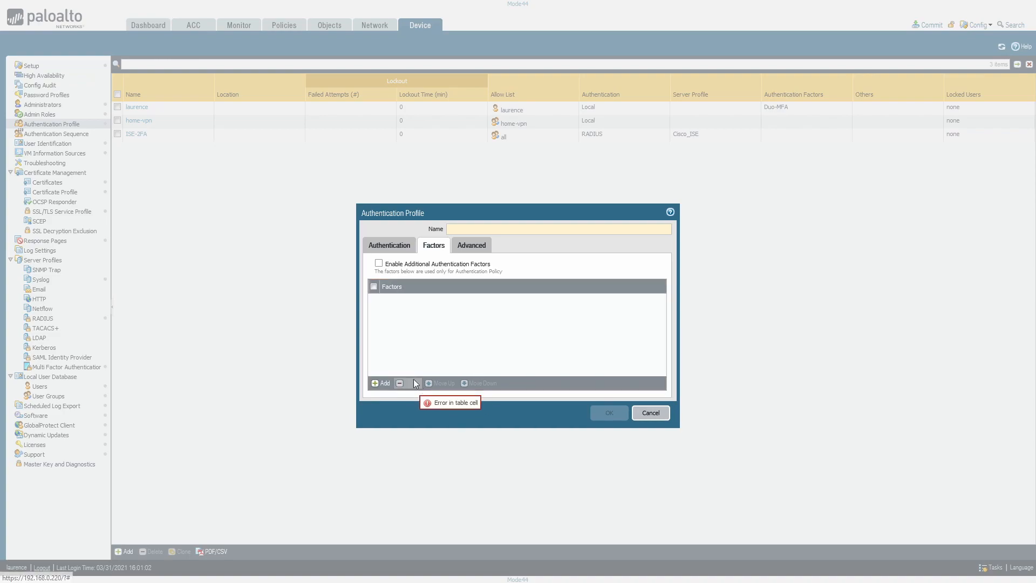
Step: Review the new authentication profile's allow list choices and account lockout fields, remove the blank entry, and cancel the profile
left_click(471, 246)
left_click(385, 374)
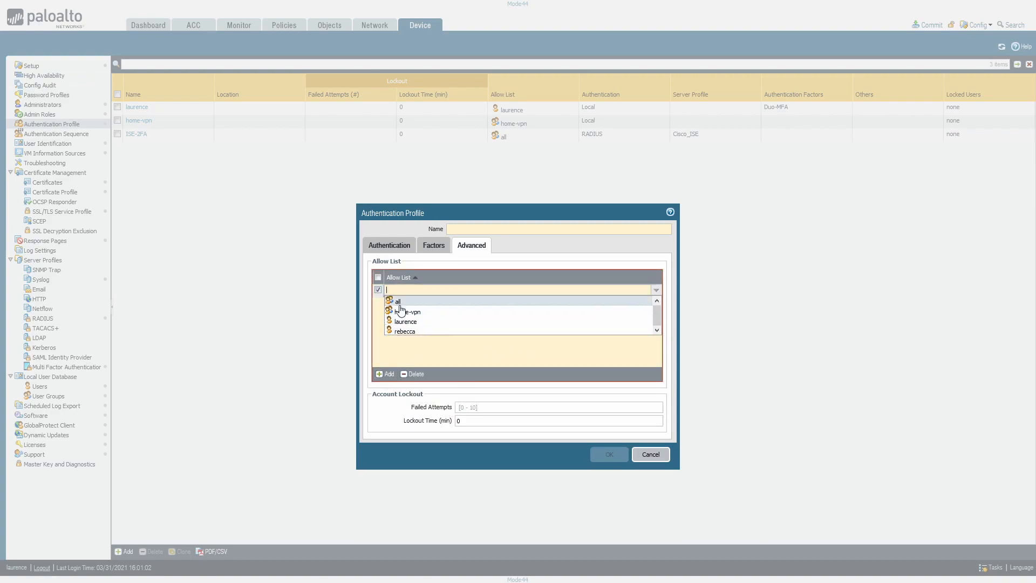
left_click(425, 344)
left_click(416, 376)
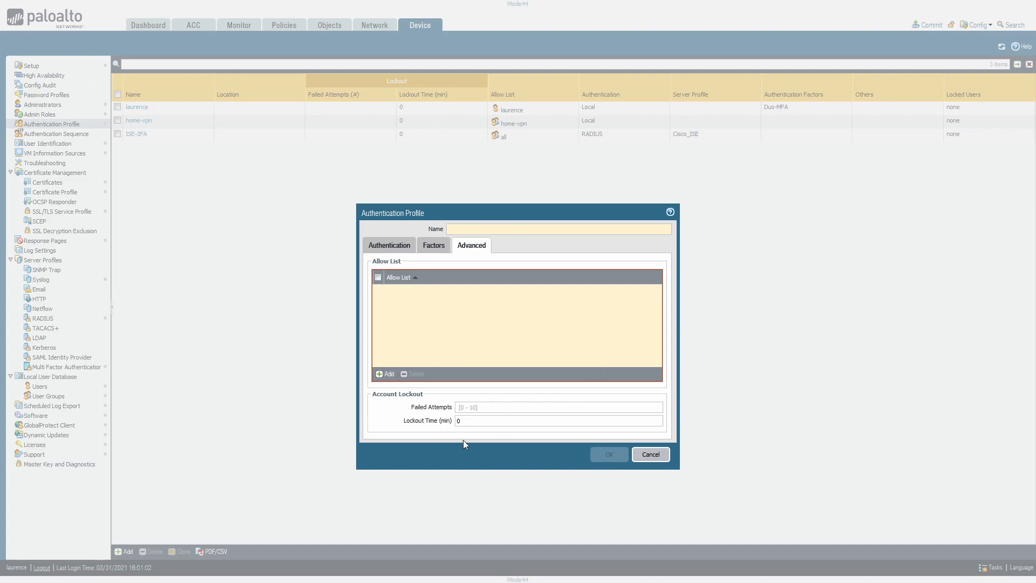
left_click(651, 454)
Step: Try adding the home-vpn and ISE-2FA profiles to a new authentication sequence, remove both, and cancel it
left_click(56, 134)
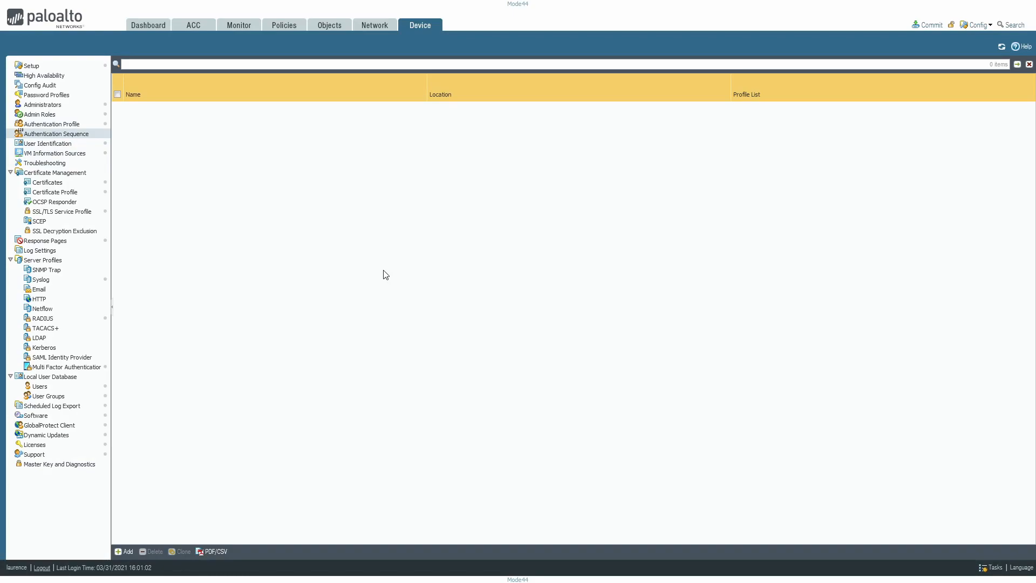
left_click(127, 551)
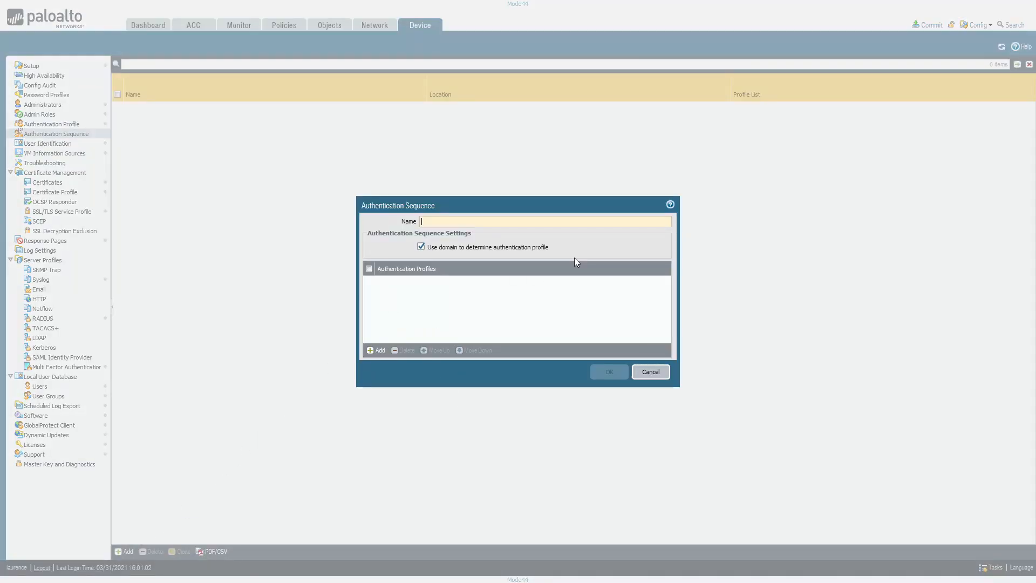
left_click(376, 351)
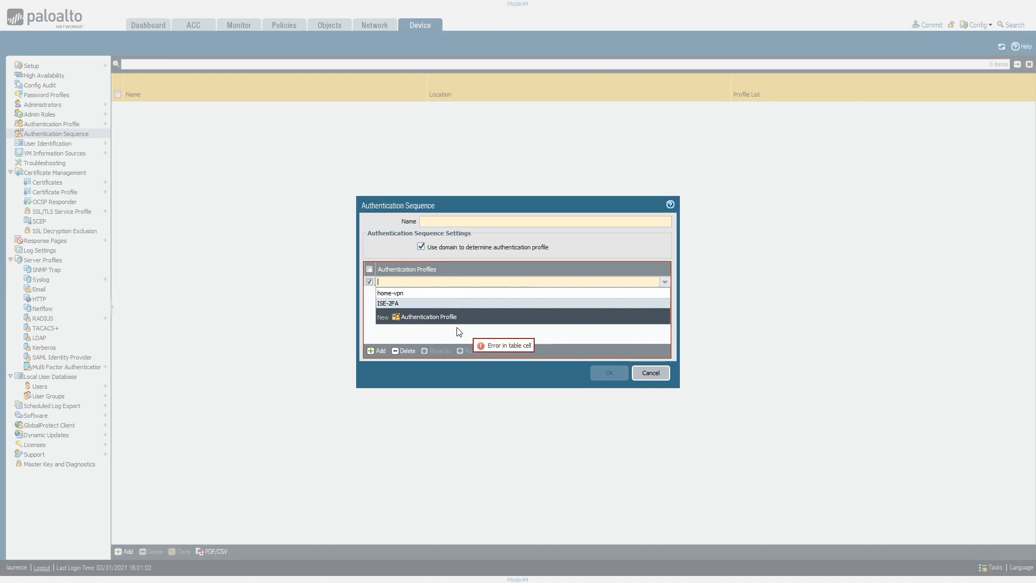
left_click(390, 293)
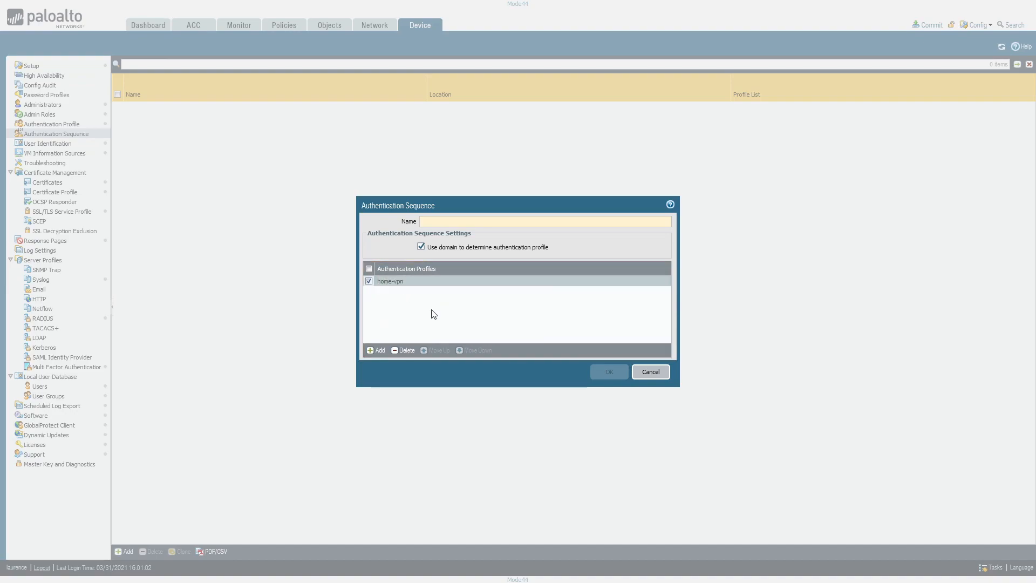
left_click(376, 351)
left_click(453, 333)
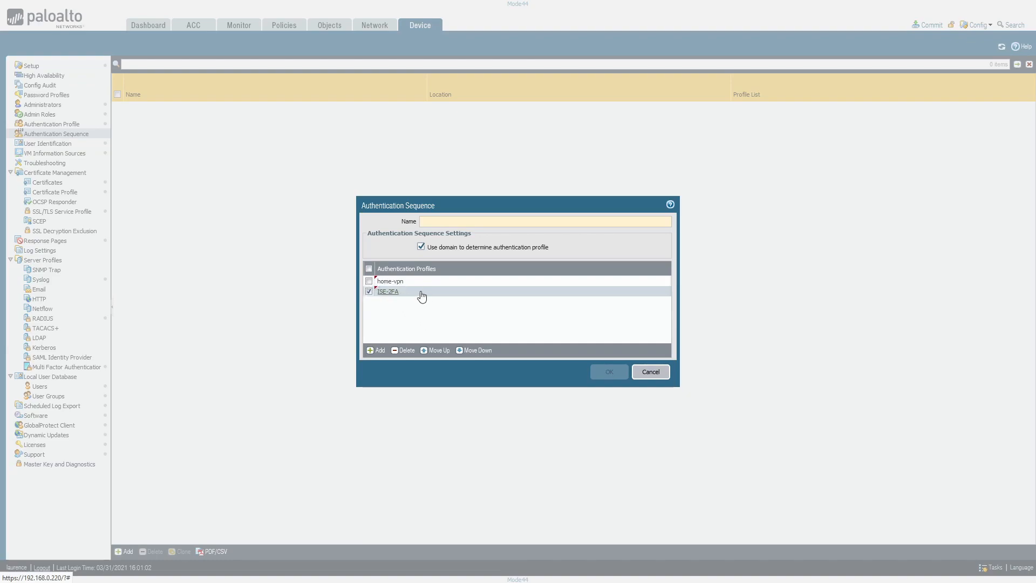
left_click(403, 351)
left_click(370, 281)
left_click(404, 351)
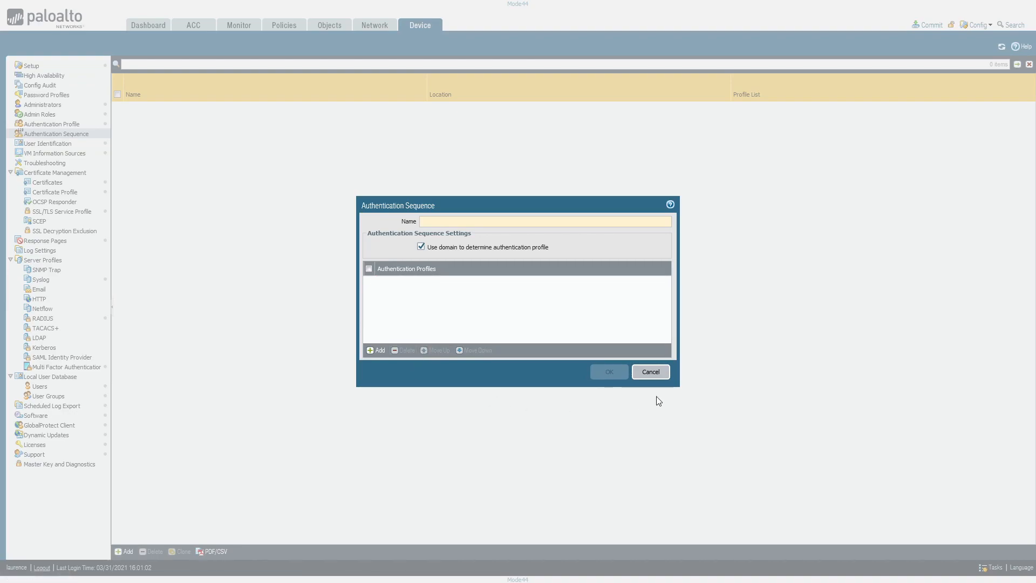
left_click(653, 372)
Step: Open the User-ID agent setup for user mapping and review the server monitor account fields and Kerberos server profile options
left_click(50, 143)
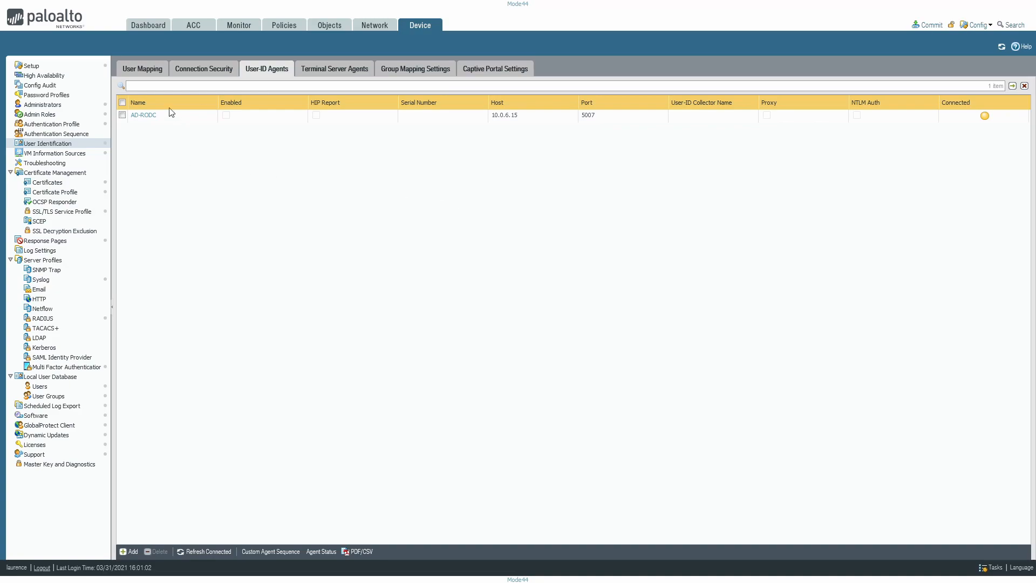
left_click(149, 78)
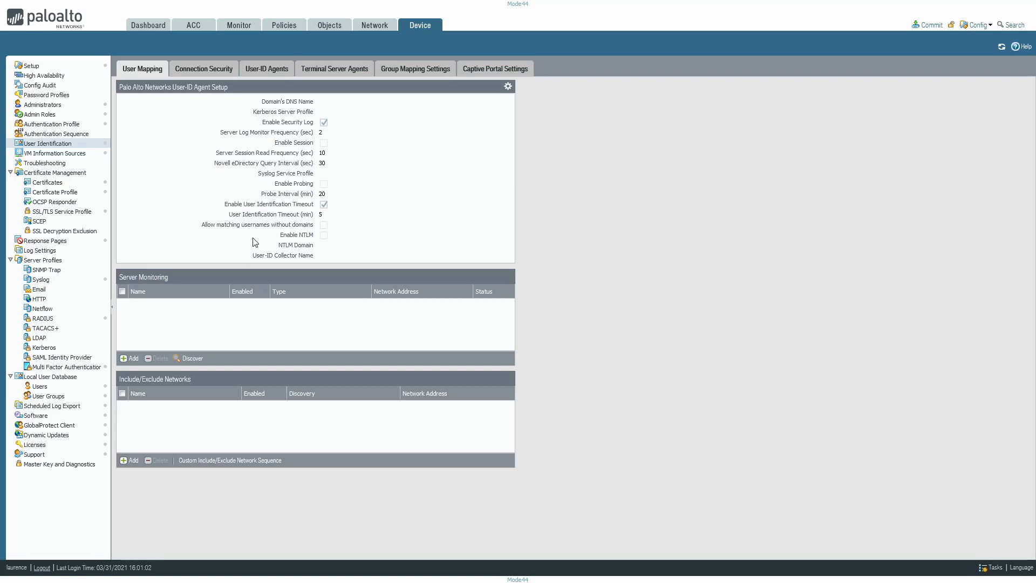
left_click(507, 87)
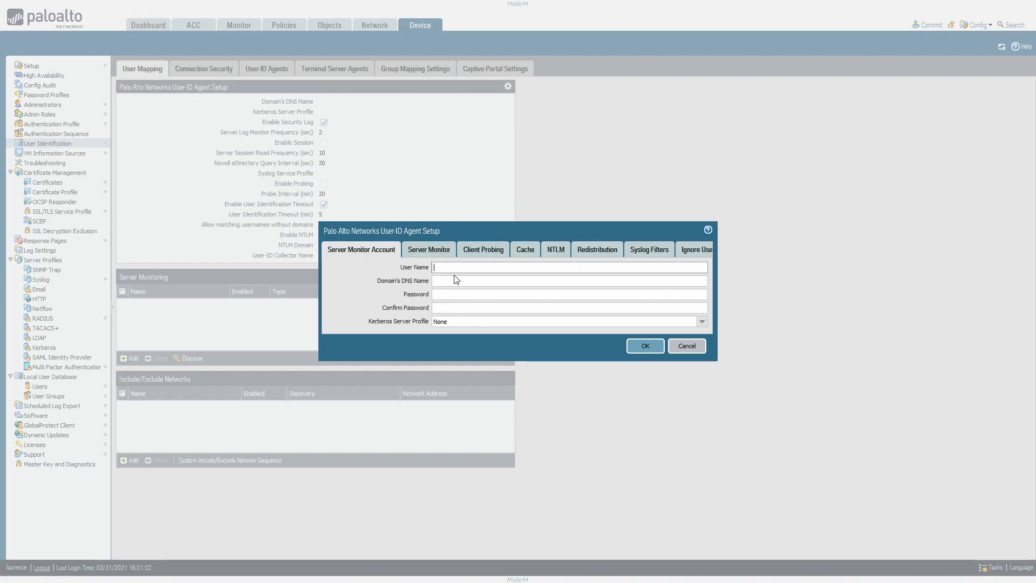
left_click(705, 325)
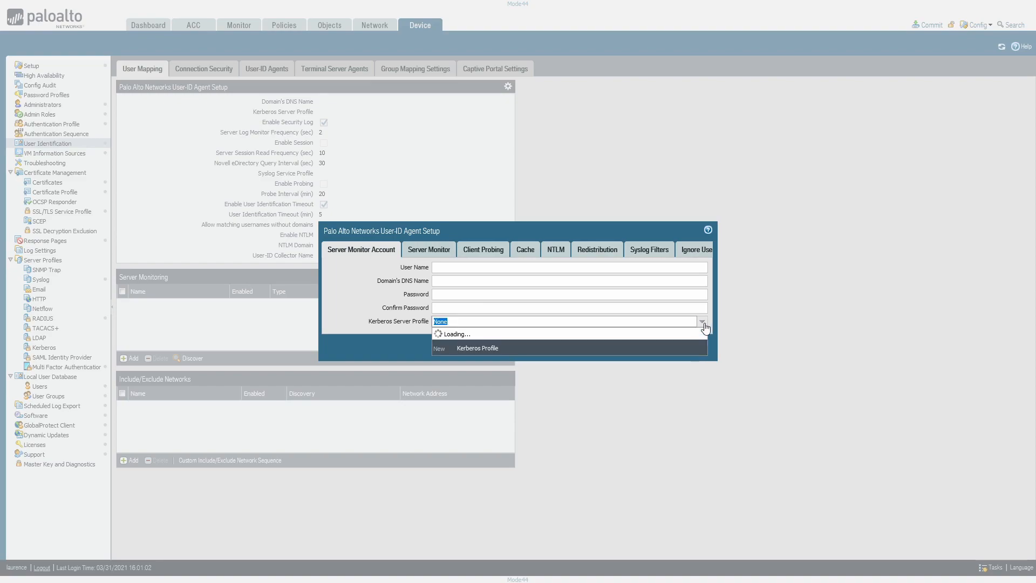
left_click(704, 325)
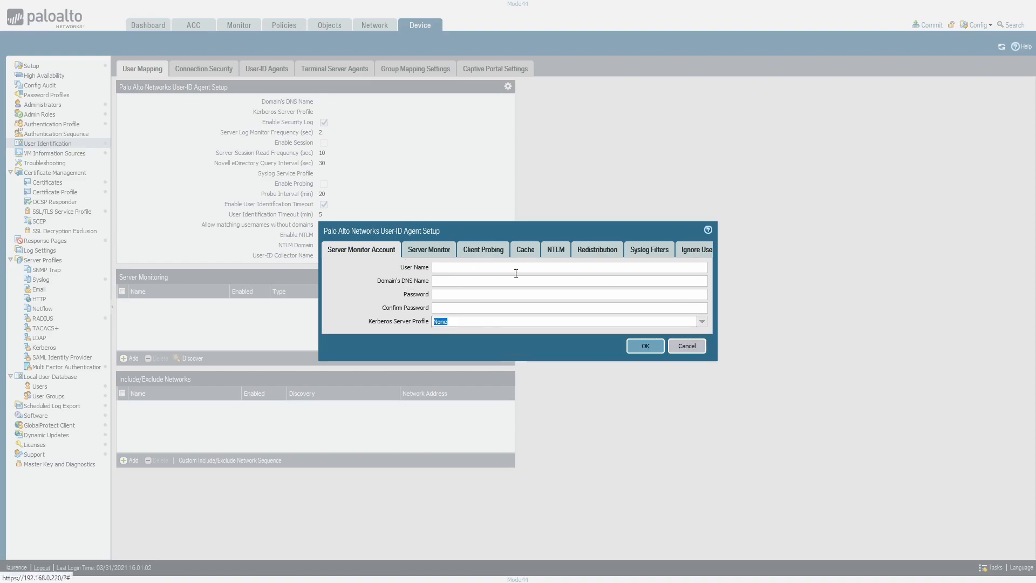
left_click(361, 288)
Step: Review the User-ID agent's server monitor settings and the available syslog service profiles
left_click(429, 250)
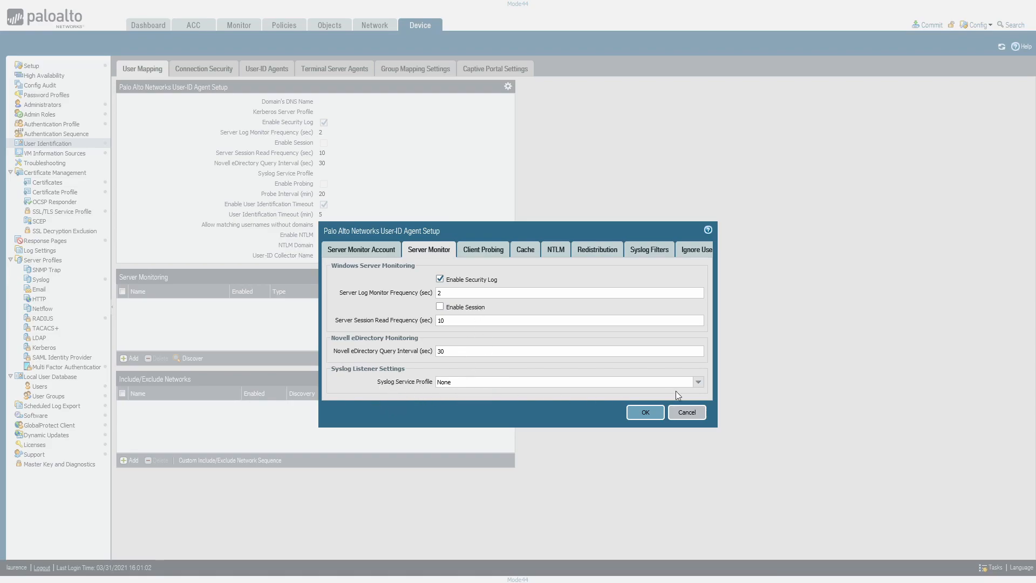
left_click(698, 383)
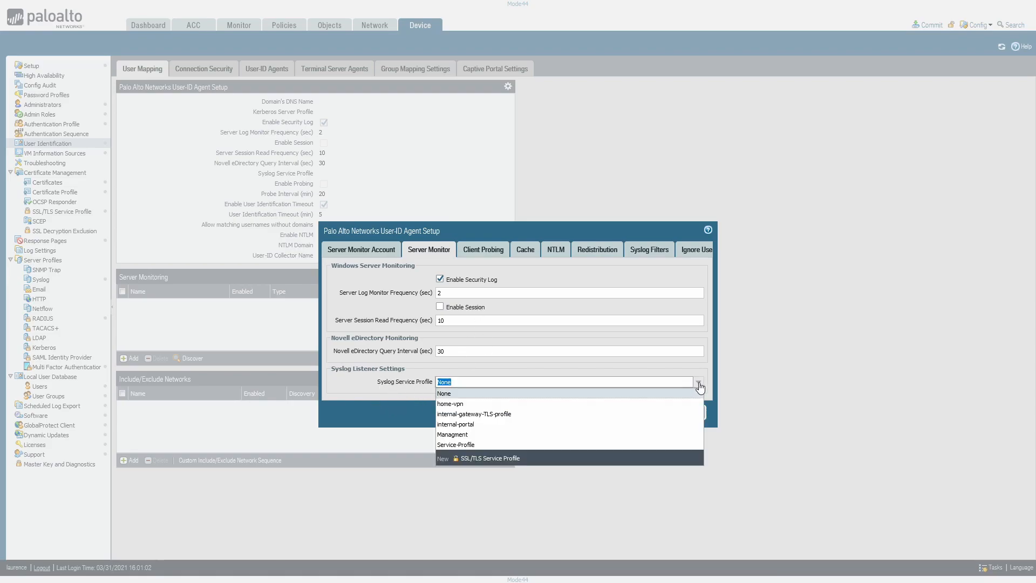
left_click(698, 383)
left_click(380, 393)
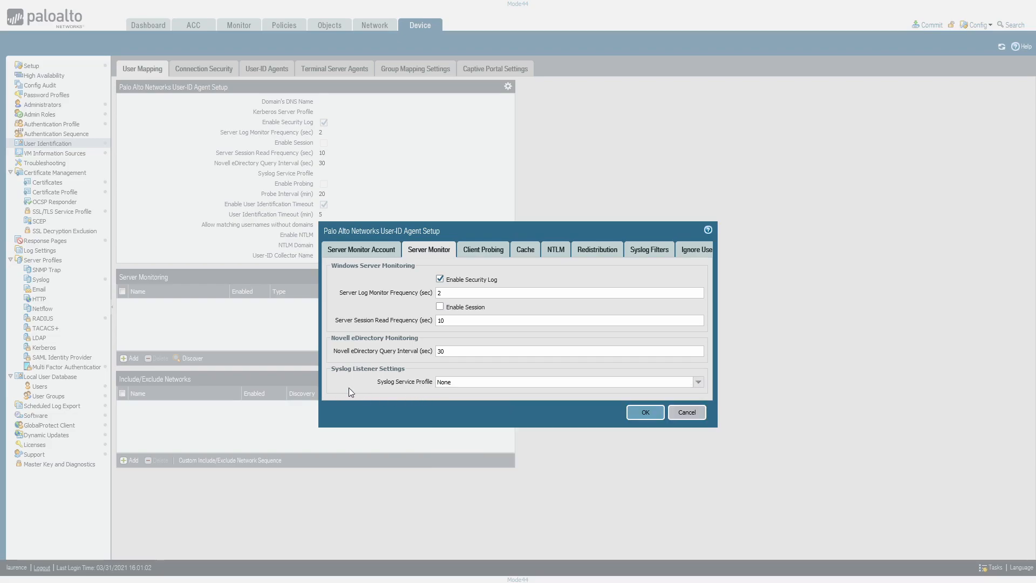
Step: Review the User-ID agent's client probing option, switching it on and off again, and its cache timeout settings
left_click(469, 249)
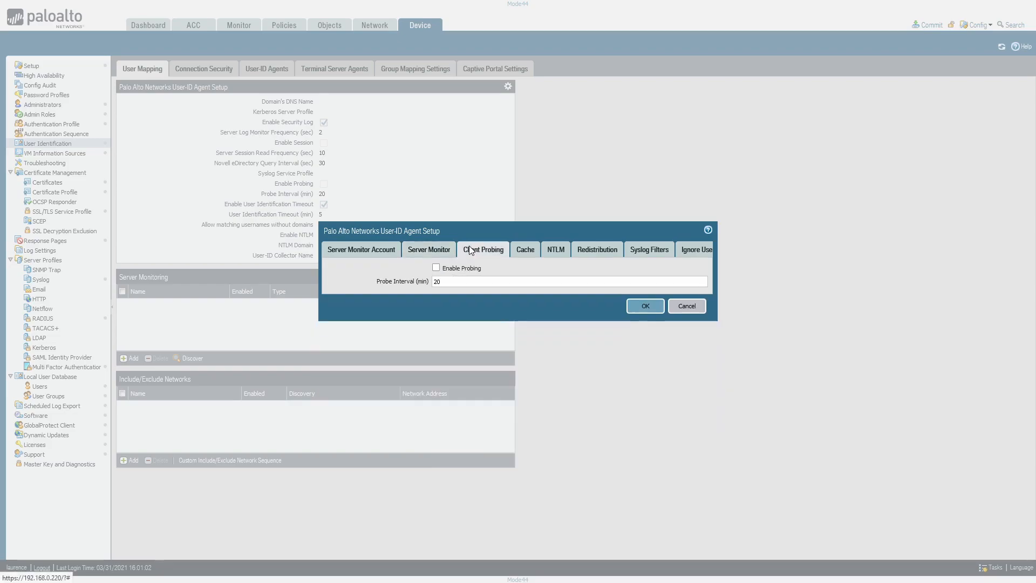
left_click(436, 268)
left_click(436, 268)
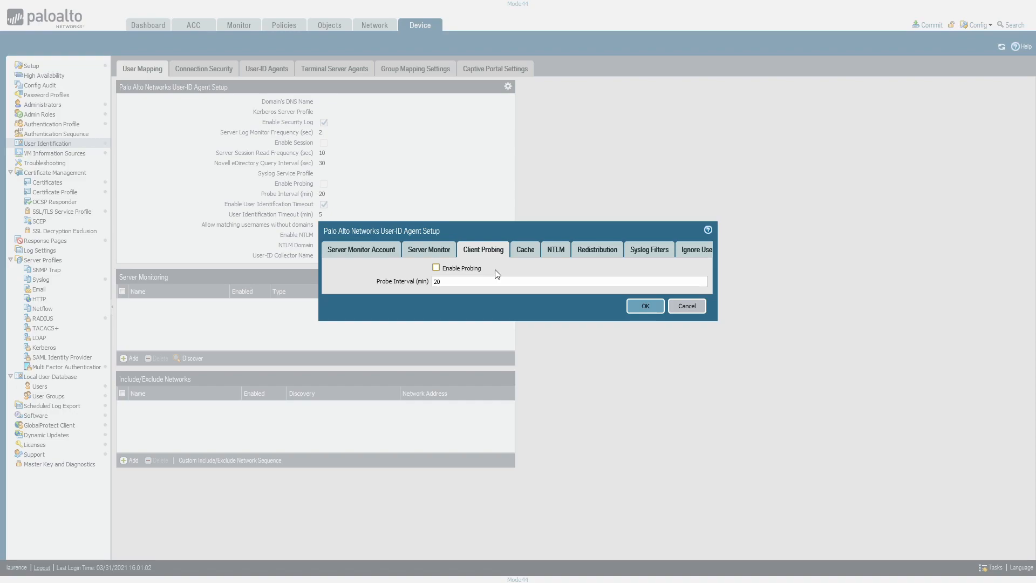
left_click(526, 250)
left_click(452, 280)
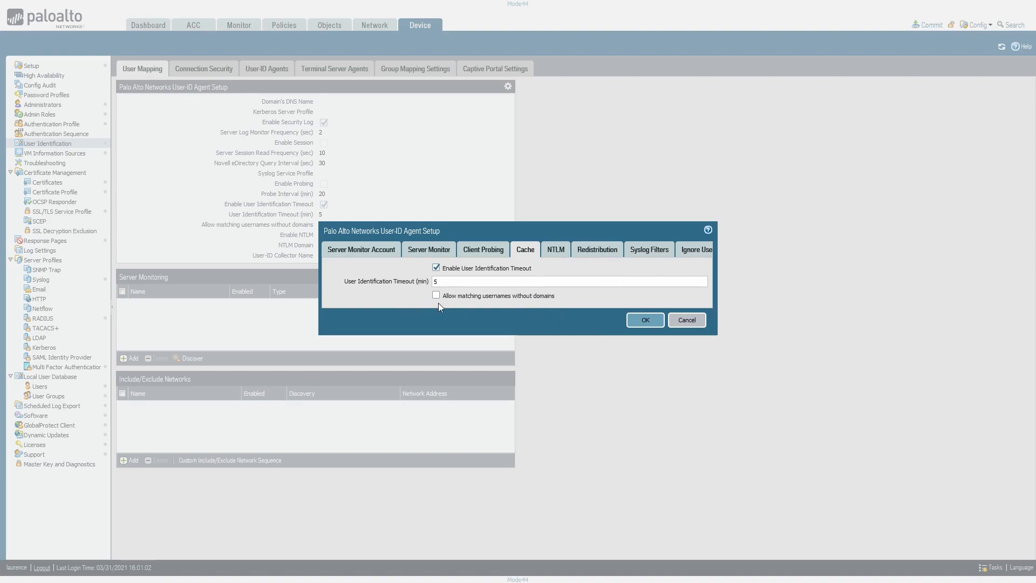
Step: Review the User-ID agent's NTLM and redistribution settings, and look through the list of syslog parse profiles
left_click(557, 251)
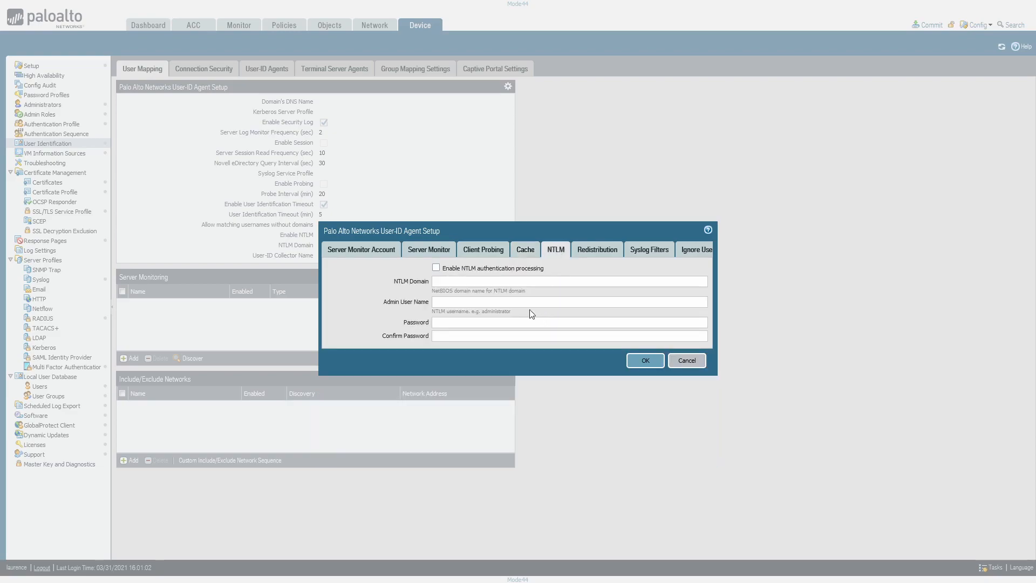
left_click(600, 248)
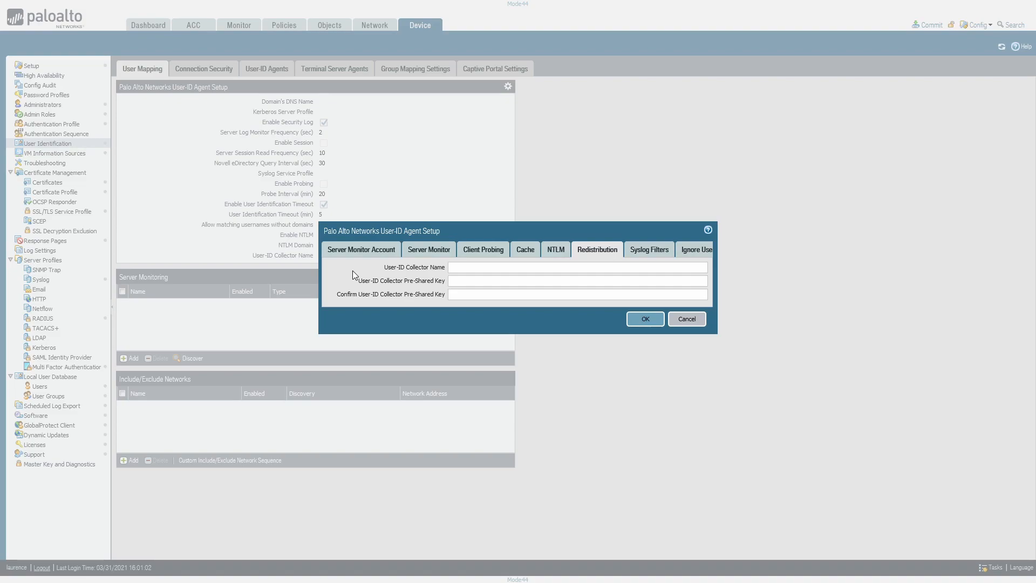
left_click(647, 252)
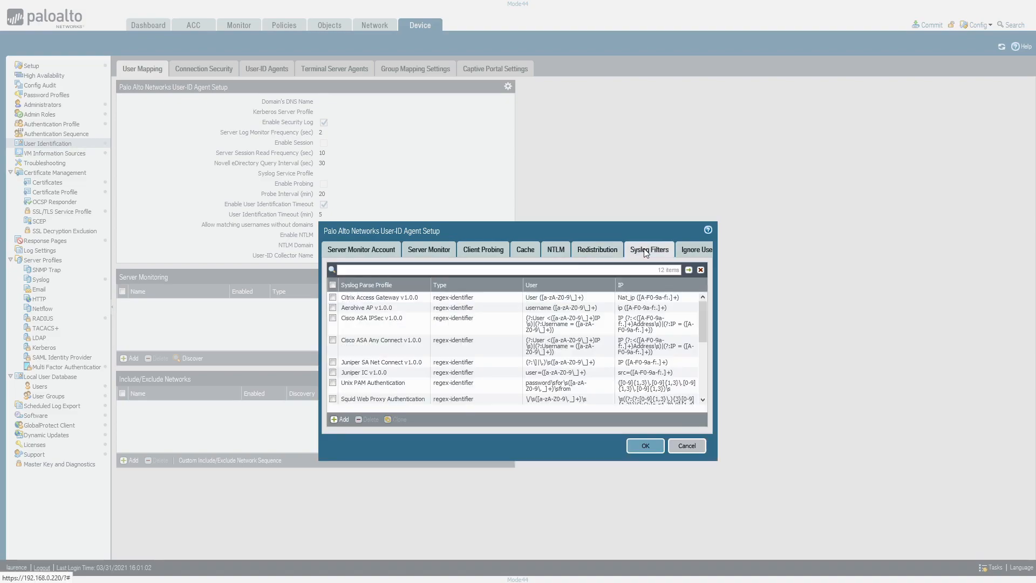
scroll(471, 367, "down", 3)
scroll(470, 367, "down", 3)
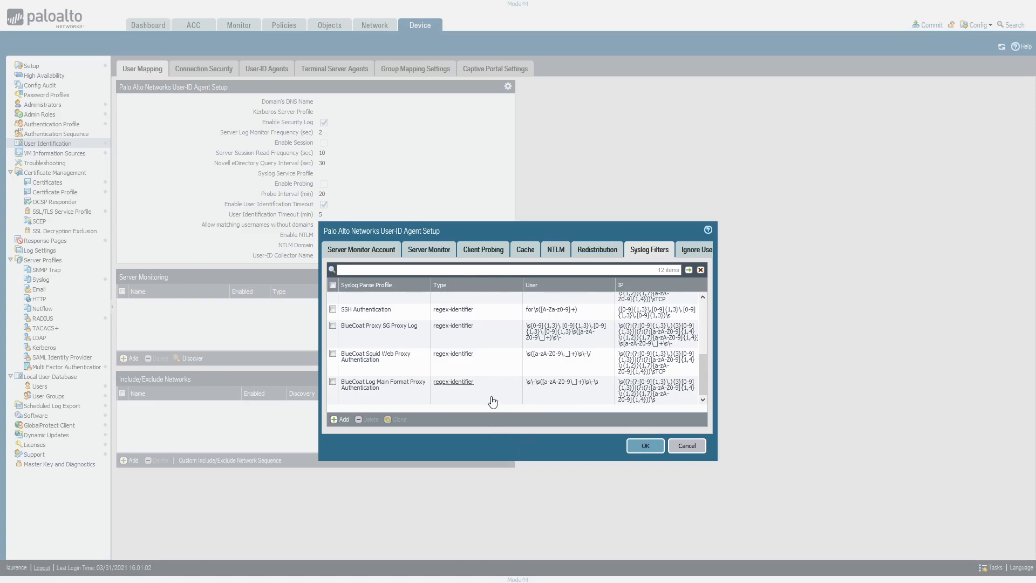
scroll(499, 403, "up", 1)
scroll(498, 403, "up", 3)
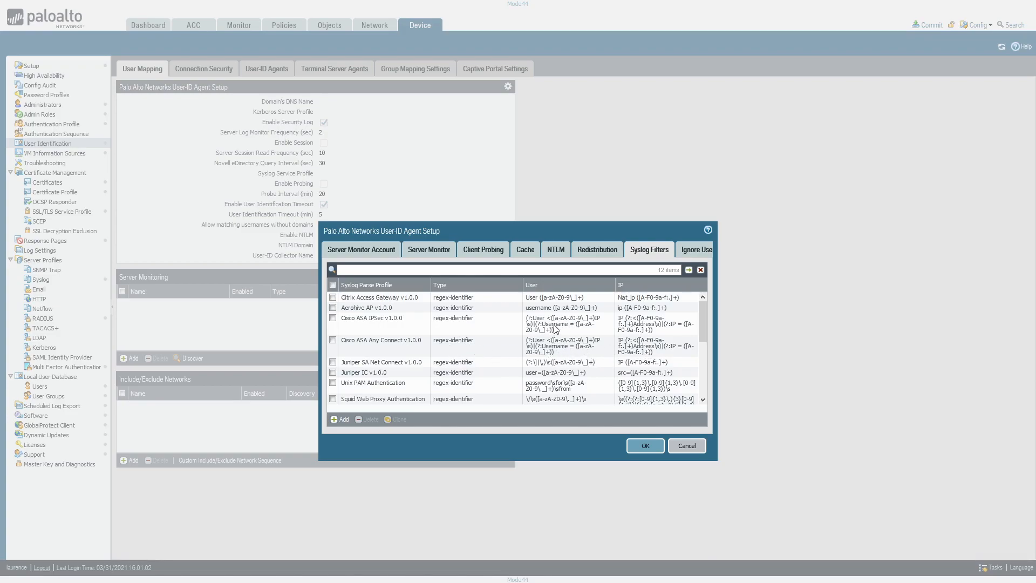
Step: Look through the remaining syslog parse profiles and the ignore user list, closing the User-ID agent setup without changes
scroll(563, 372, "down", 5)
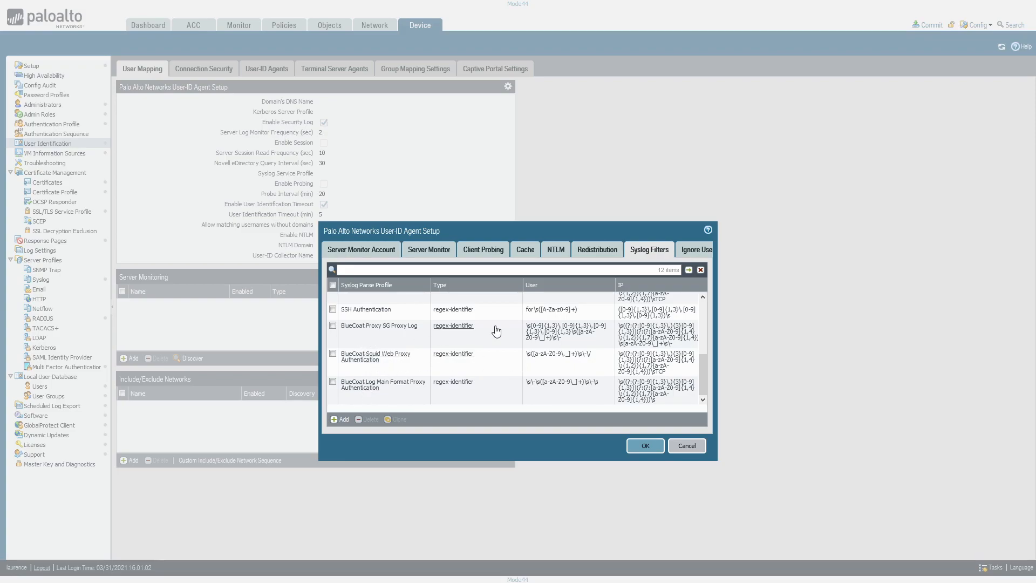
left_click(696, 249)
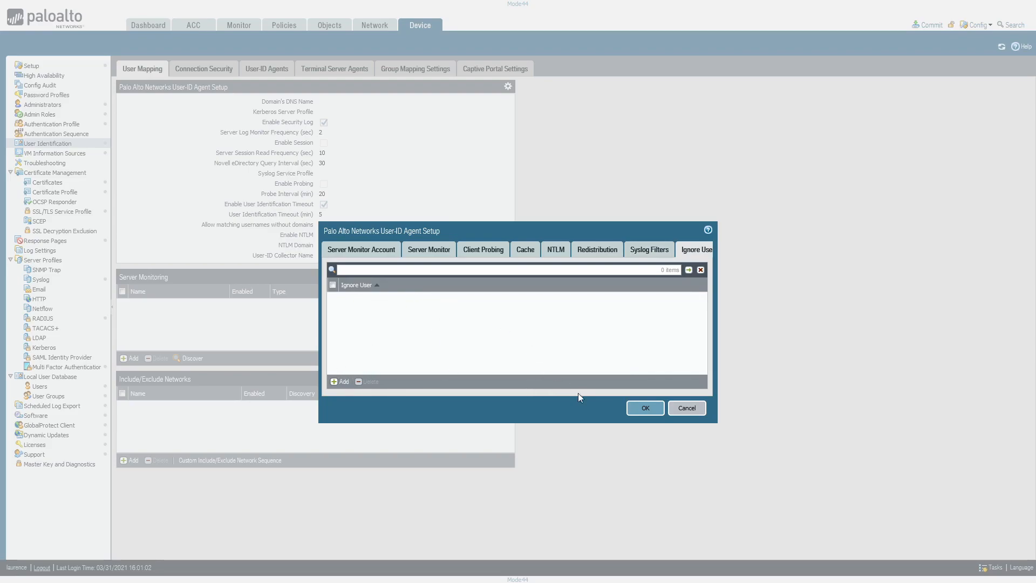
left_click(685, 409)
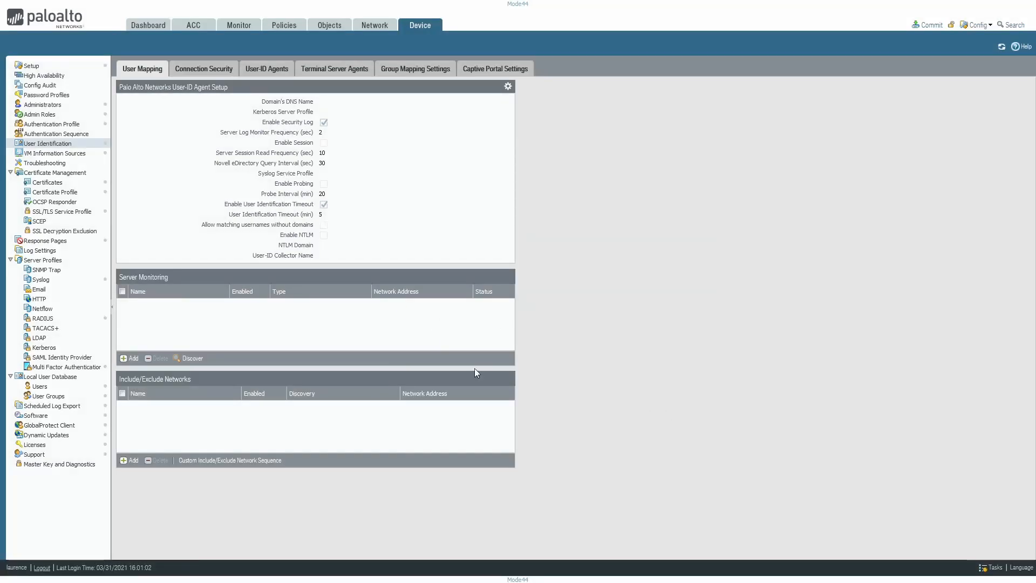
Step: Review the transport protocol and server type options for a new User-ID monitored server, without adding one
left_click(129, 358)
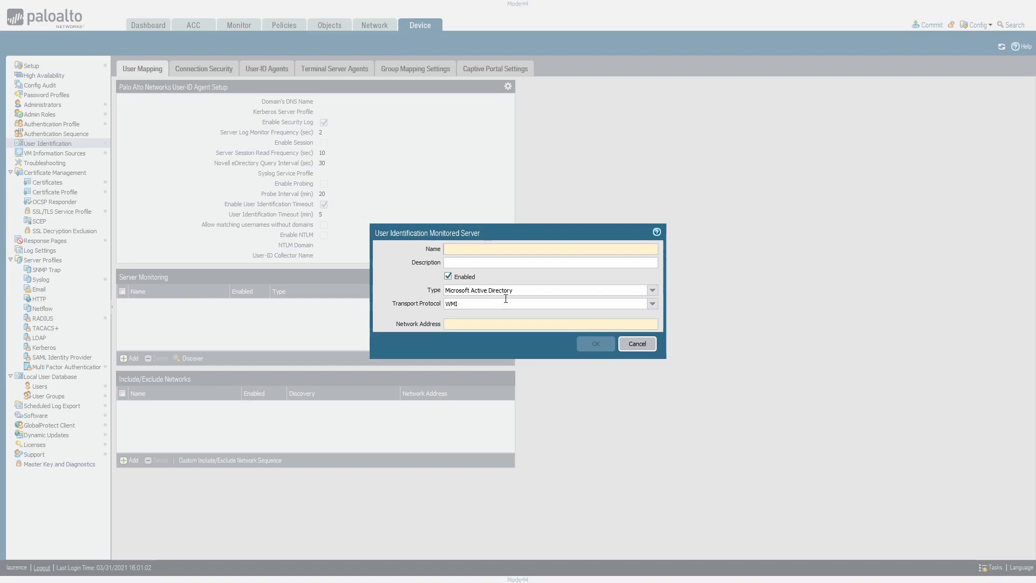
left_click(653, 305)
left_click(451, 313)
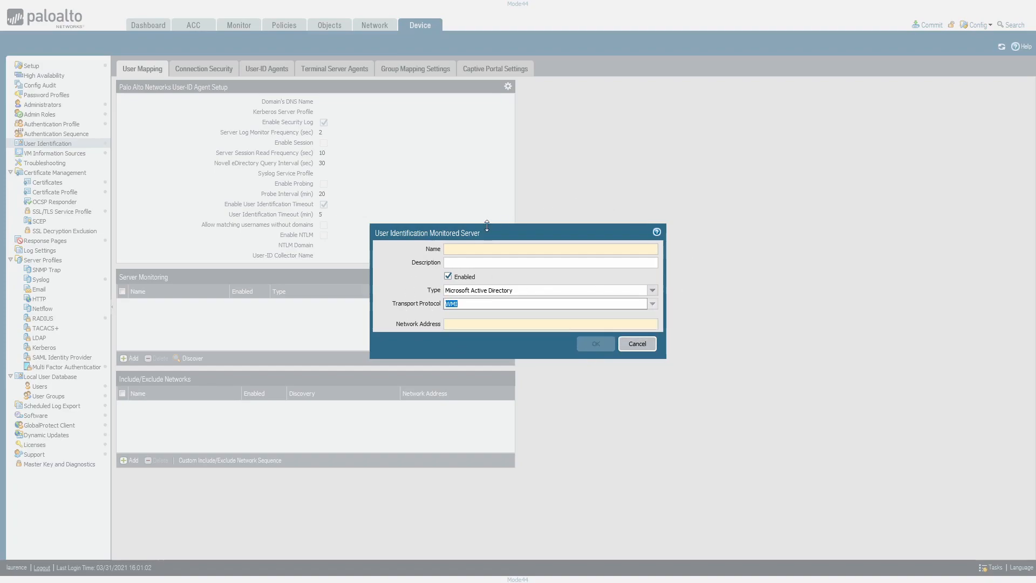
left_click(653, 290)
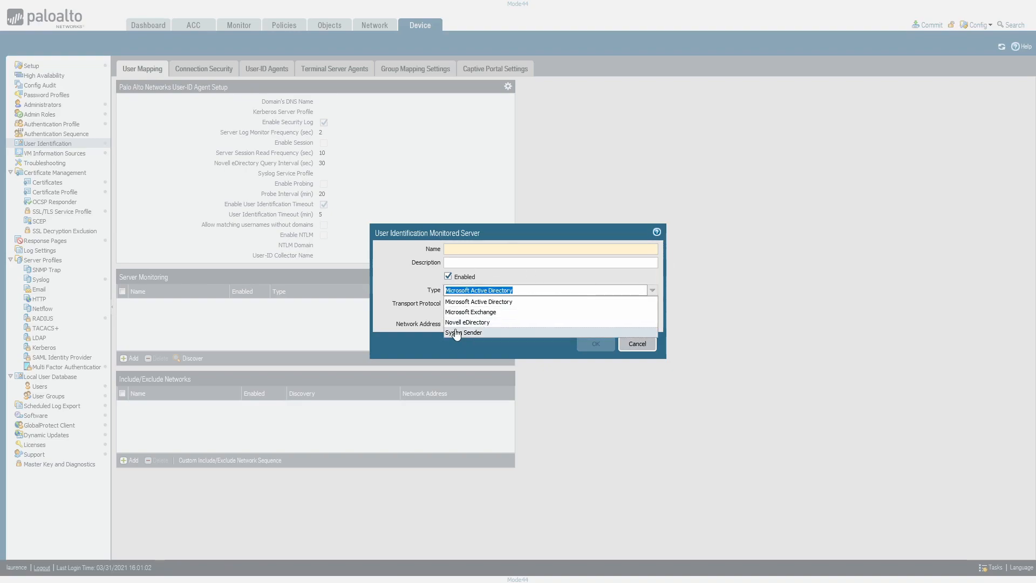
left_click(387, 313)
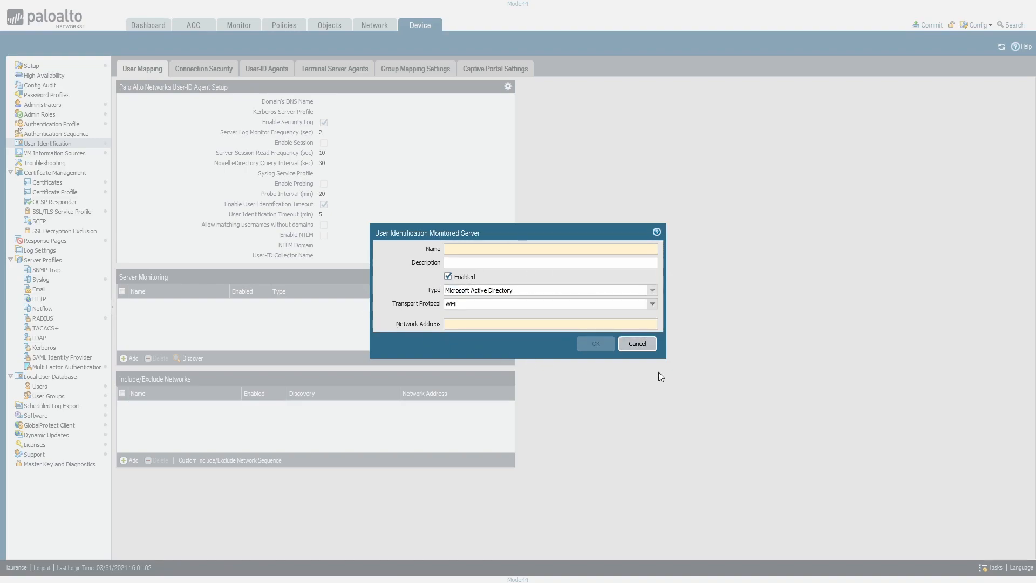
left_click(637, 344)
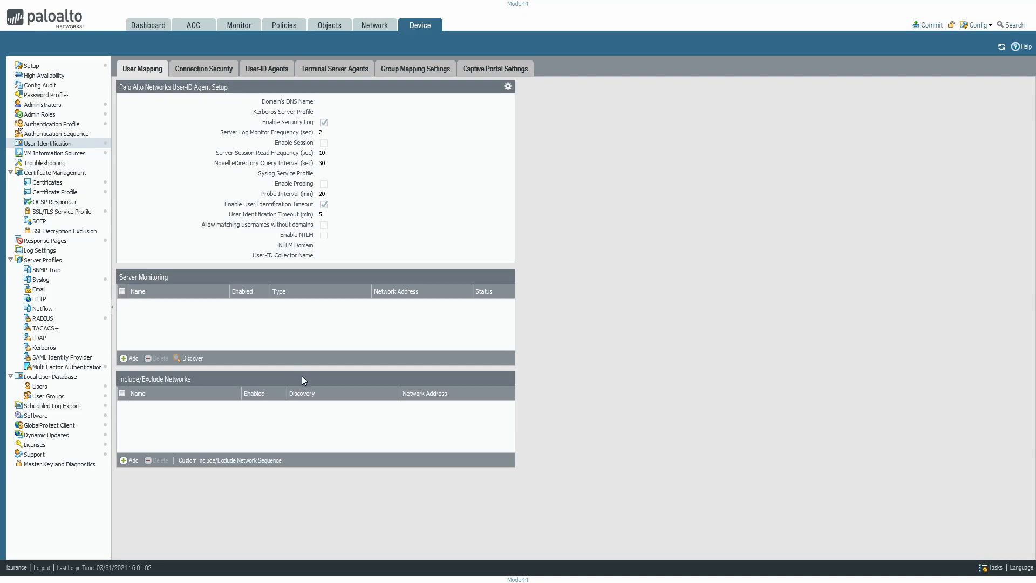
Step: Review the User-ID connection security settings for the certificate profile
left_click(211, 70)
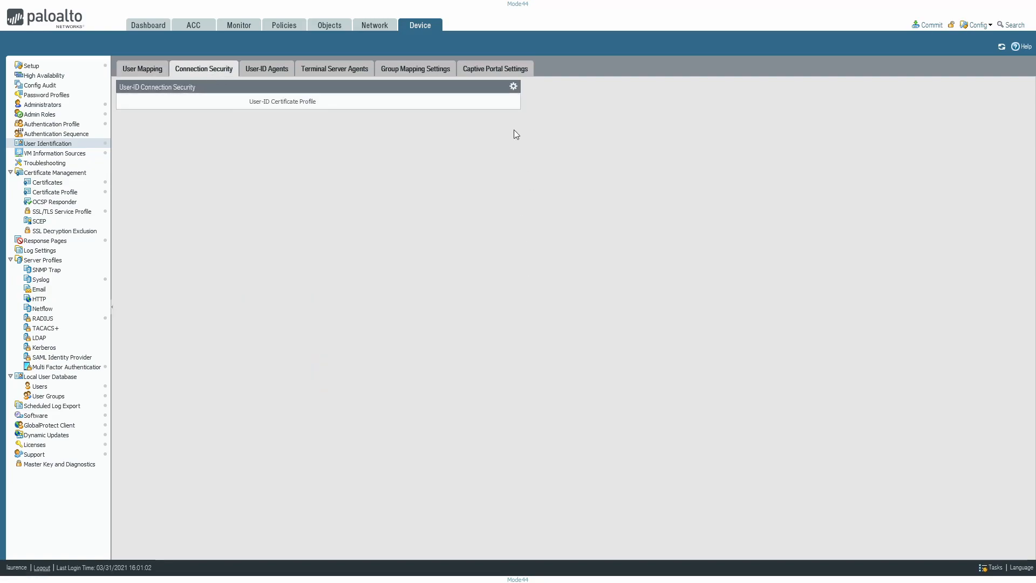
left_click(513, 86)
left_click(596, 307)
Step: Review the configuration of the AD-RODC User-ID agent and close it without changes
left_click(266, 68)
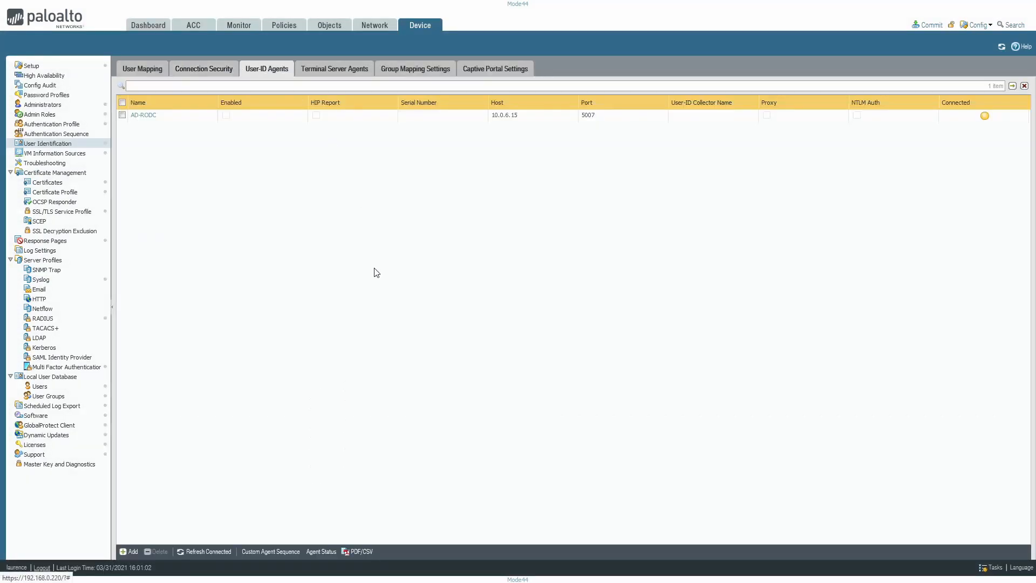
left_click(138, 115)
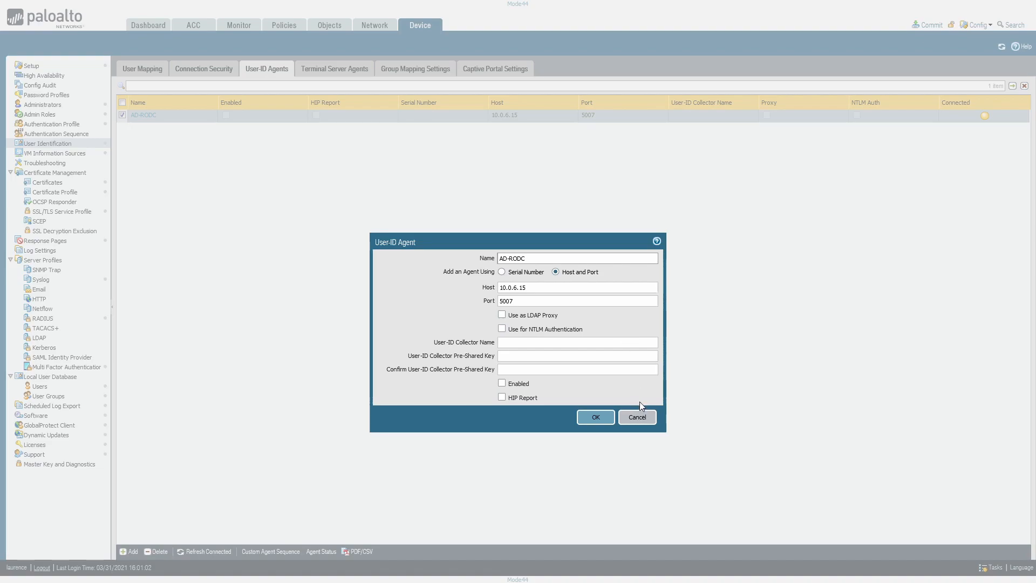
left_click(636, 418)
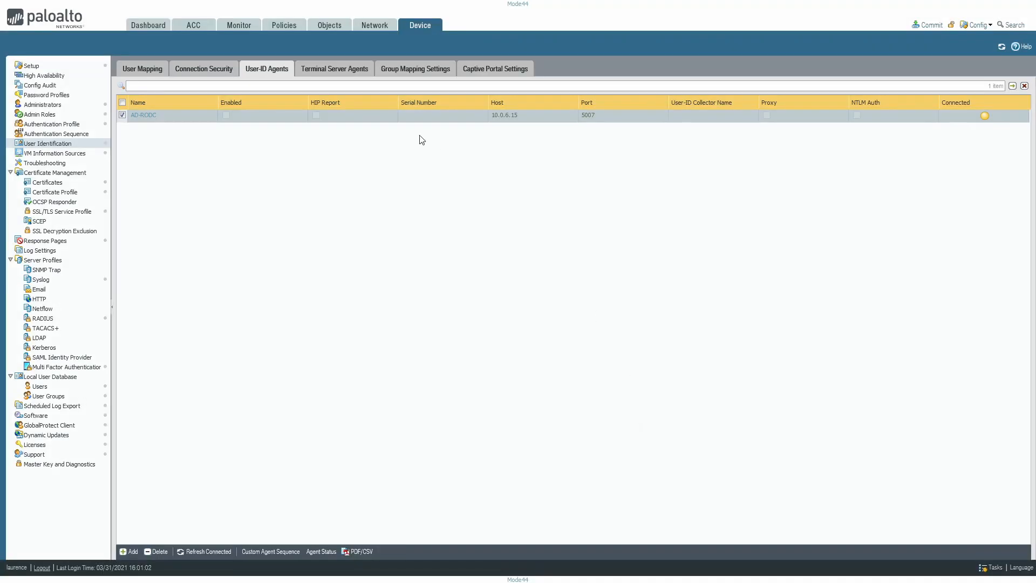
Step: Review the fields for adding a Terminal Server agent, including host, port and alternative hosts, without creating one
left_click(344, 69)
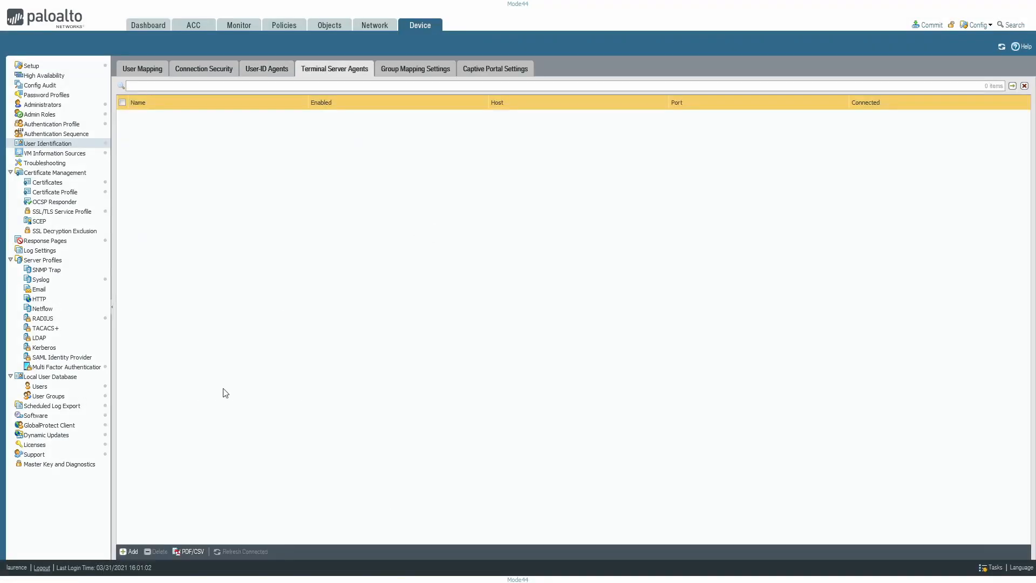
left_click(130, 551)
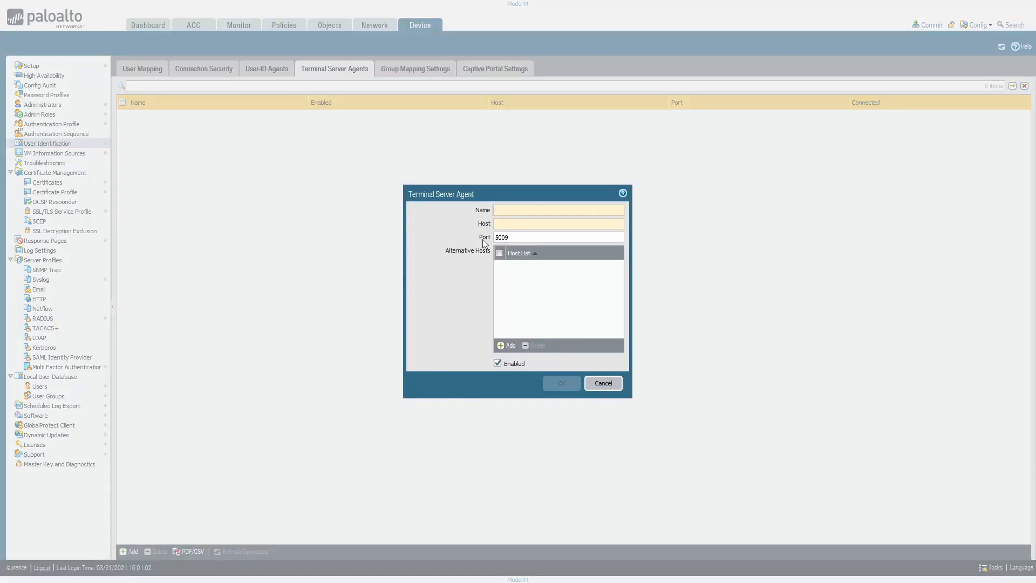
left_click(560, 211)
left_click(609, 384)
Step: Review the group mapping options for server profile, user and group attributes, group include list and custom groups, without adding a mapping
left_click(406, 75)
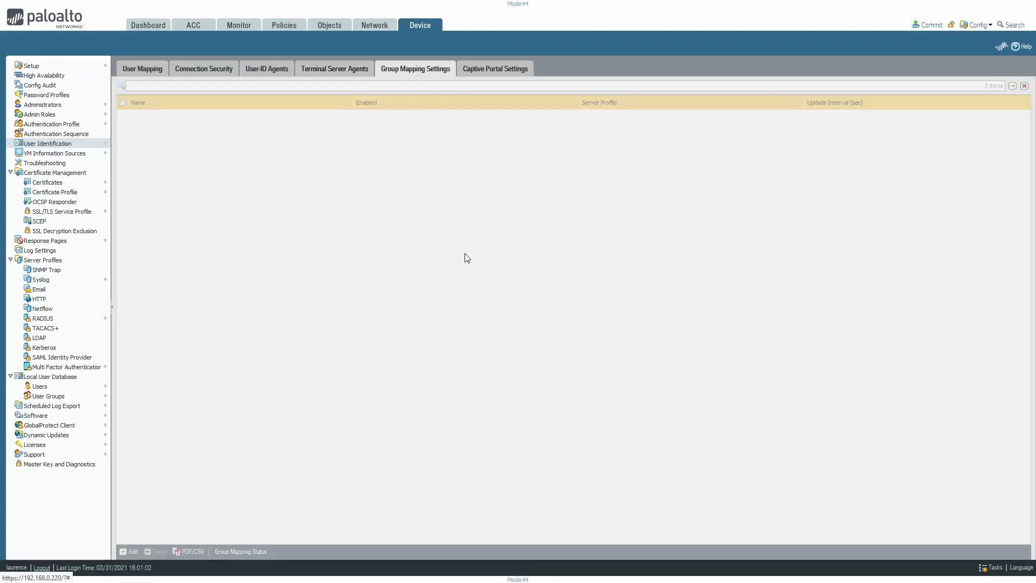
left_click(133, 553)
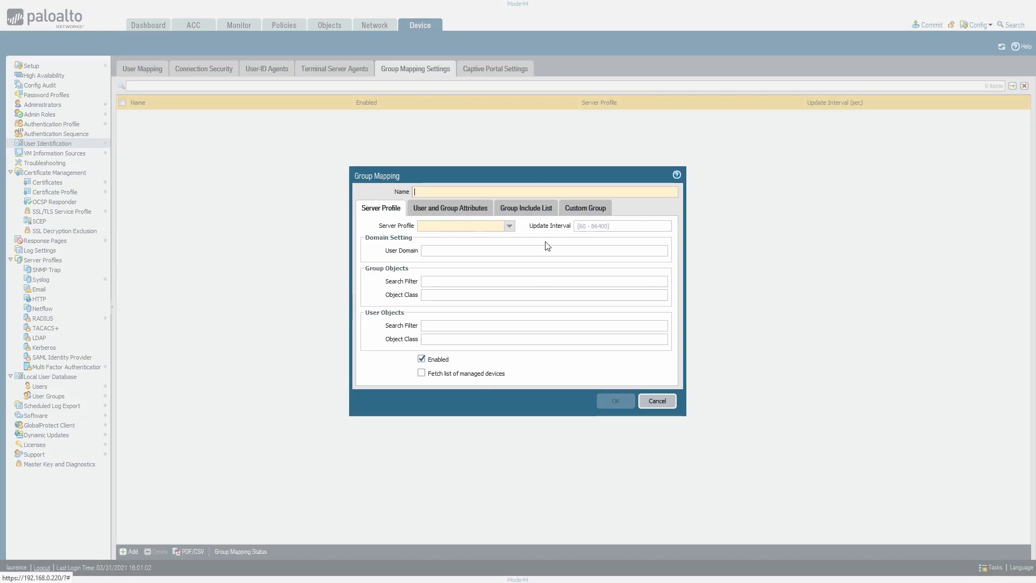
left_click(509, 228)
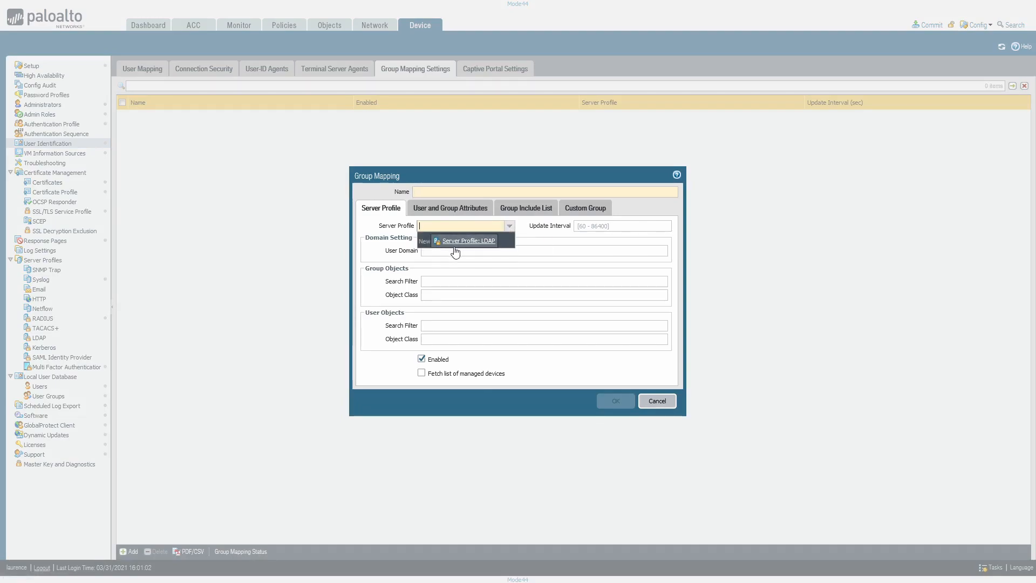
left_click(372, 225)
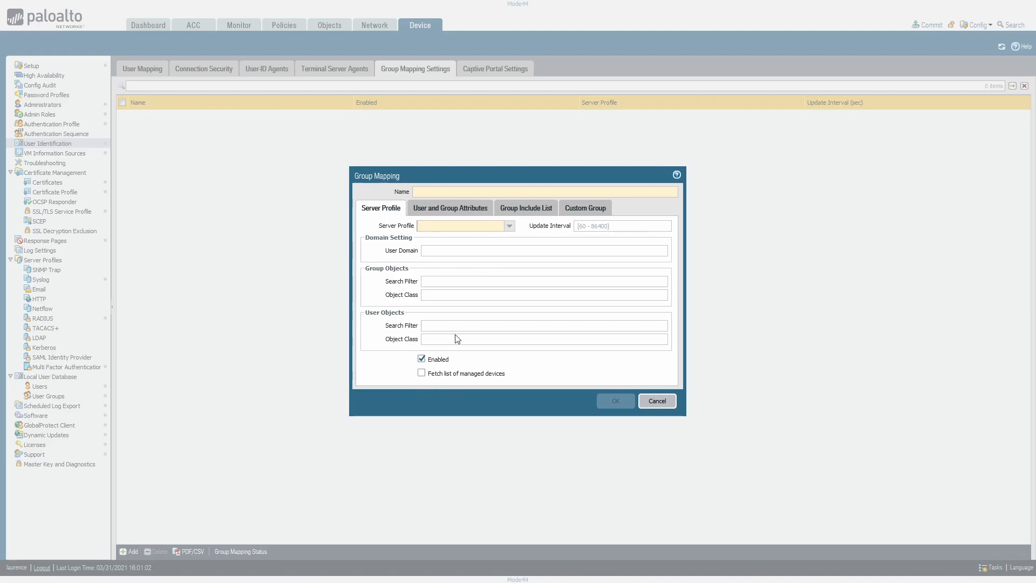
left_click(451, 212)
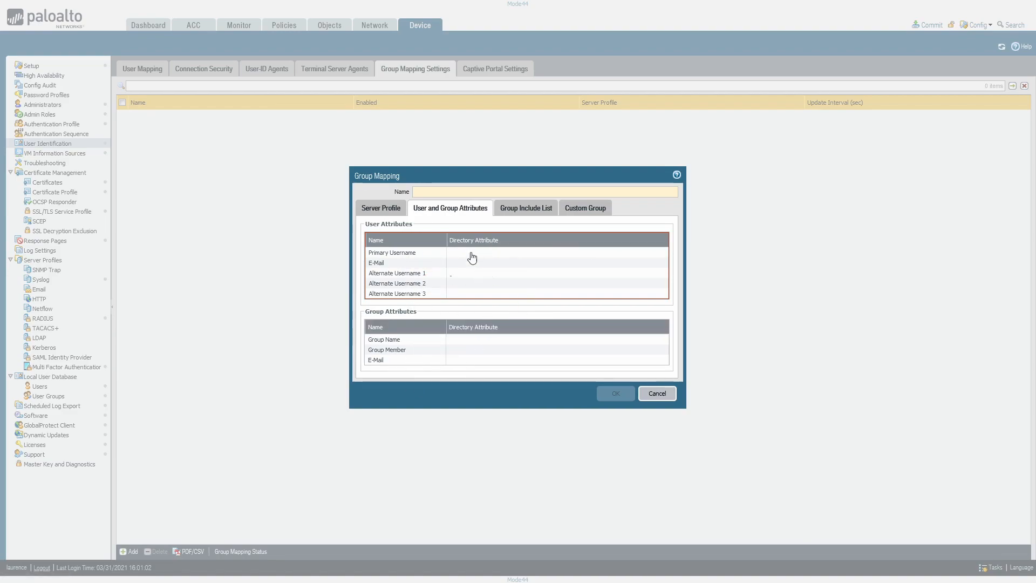
left_click(519, 209)
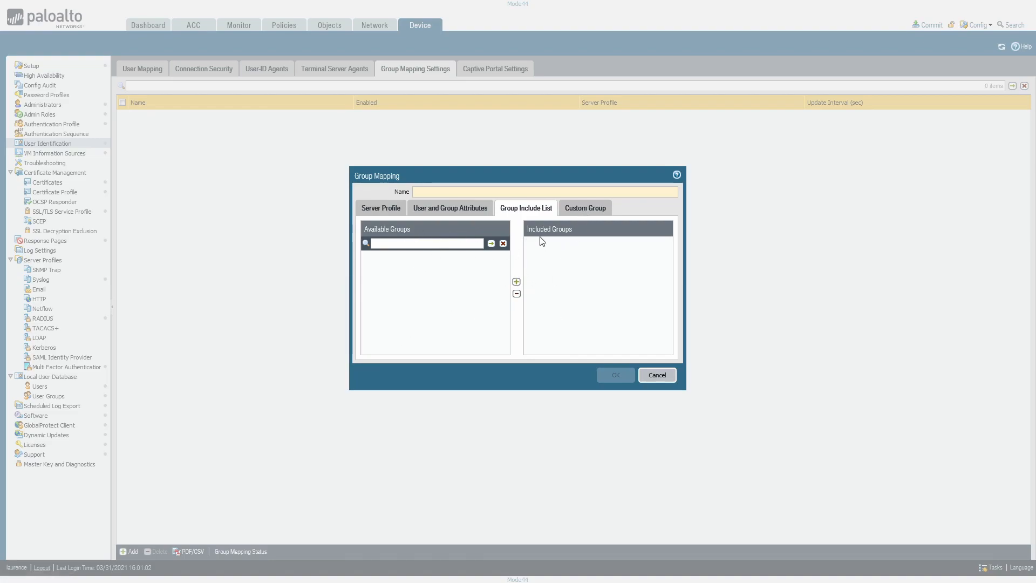
left_click(591, 215)
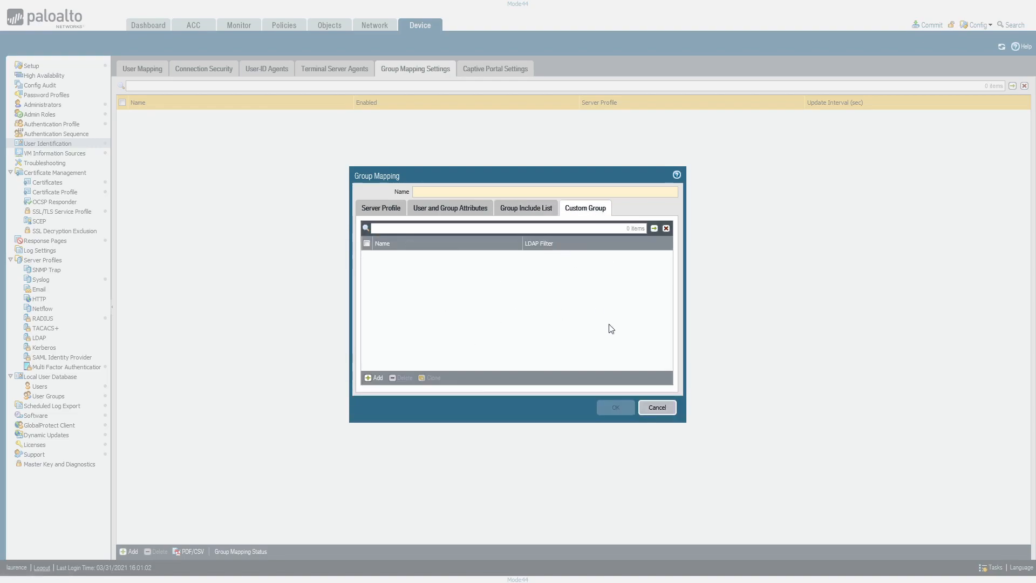
left_click(660, 412)
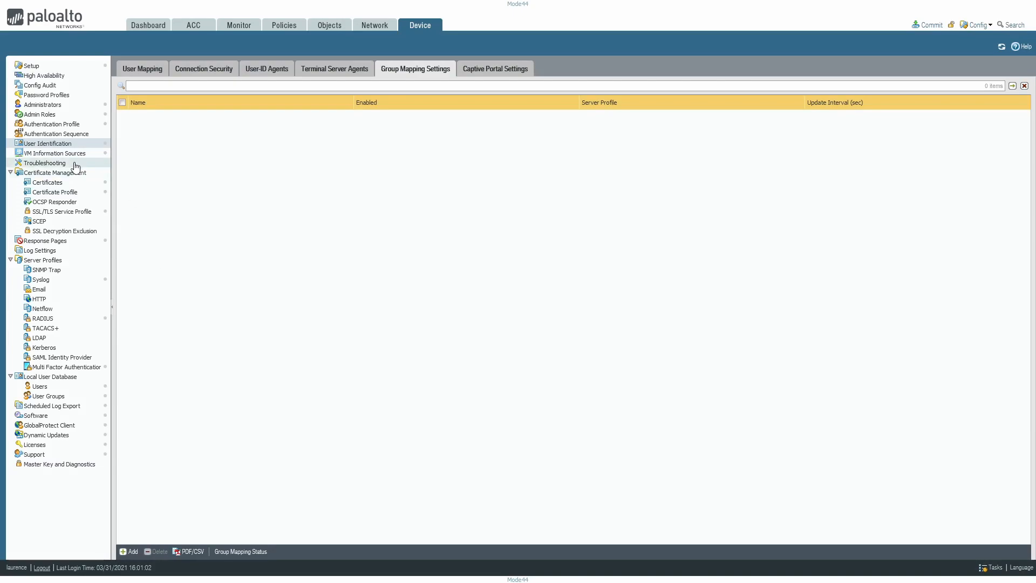
Step: Glance at the VM Information Sources list and return to User Identification to review the Captive Portal settings
left_click(53, 154)
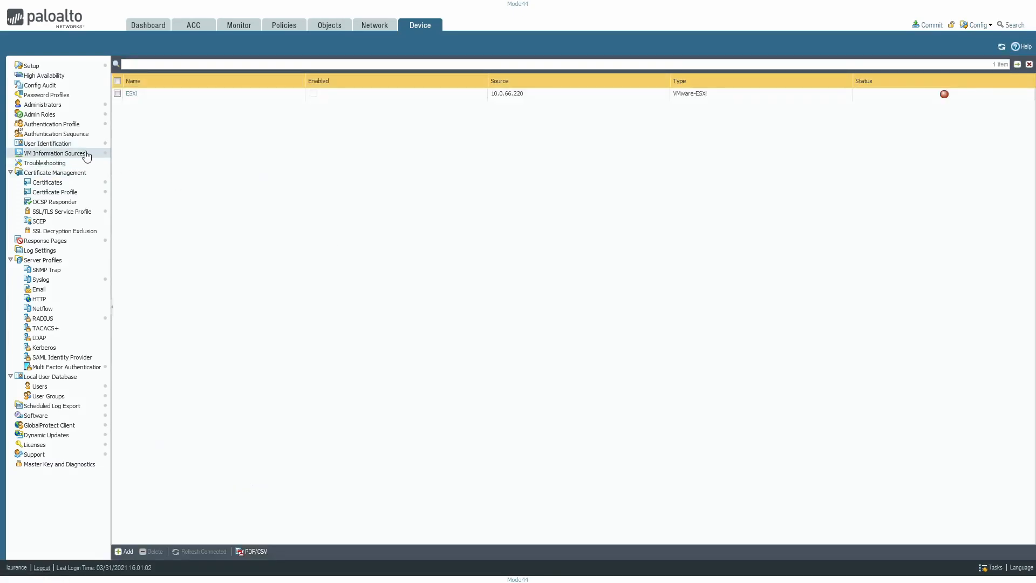
left_click(59, 144)
left_click(487, 69)
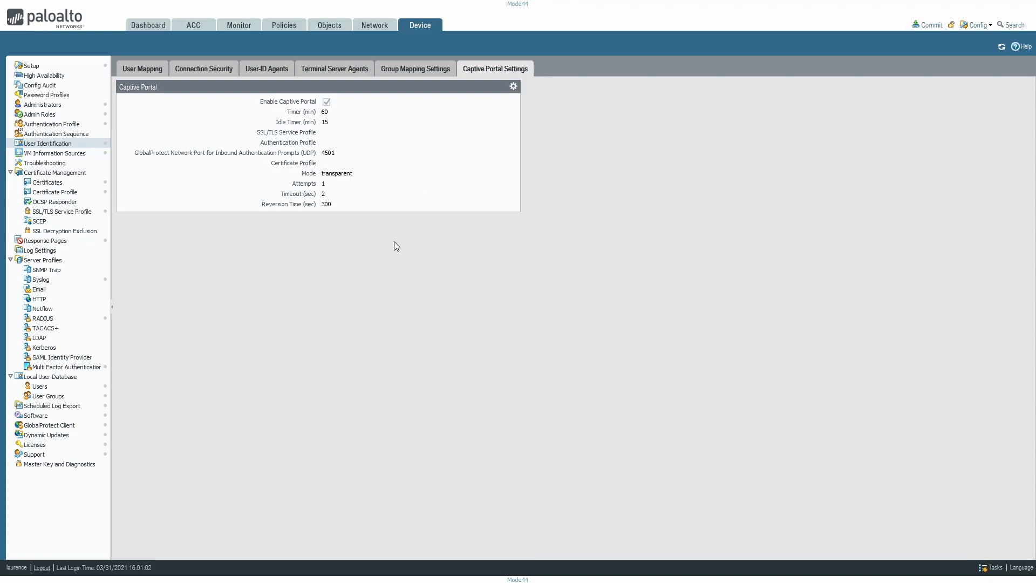
Step: Review the ESXi VM information source and its type options, trying AWS VPC to see its fields, and cancel the changes
left_click(52, 153)
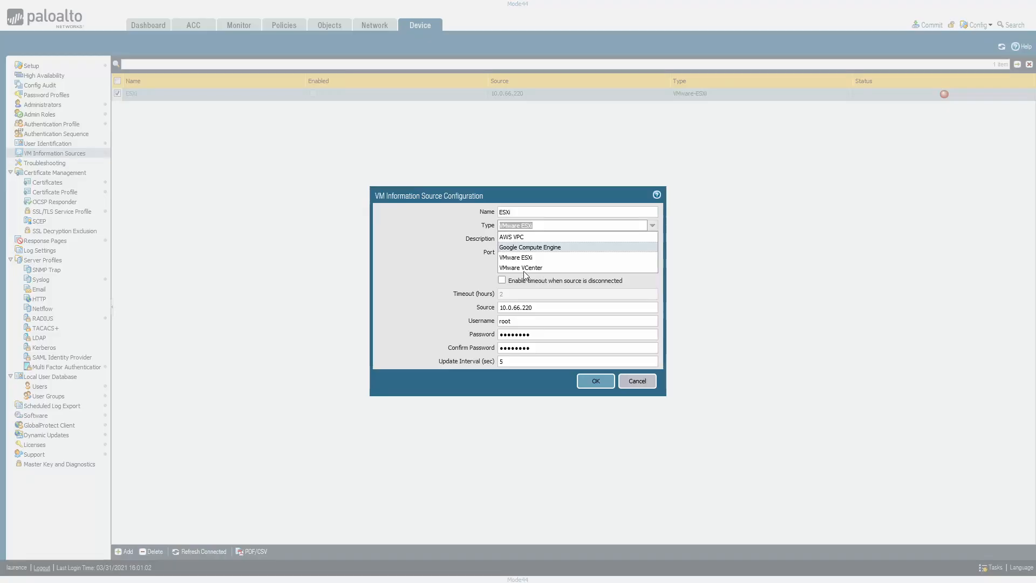
left_click(513, 235)
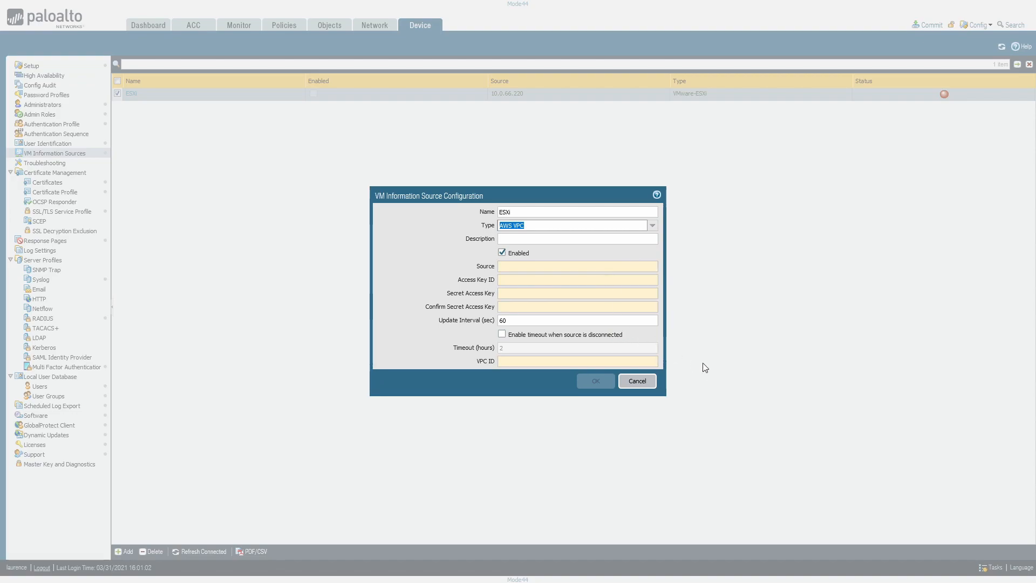
left_click(652, 226)
left_click(636, 381)
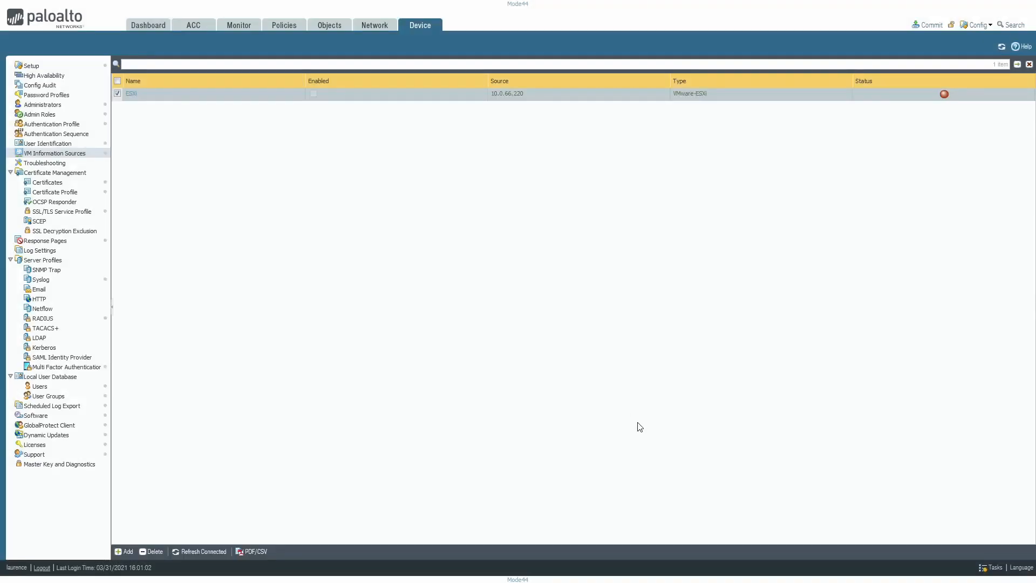
Step: Review the tests available for troubleshooting, leaving Security Policy Match selected, and dismiss the commit status
left_click(44, 162)
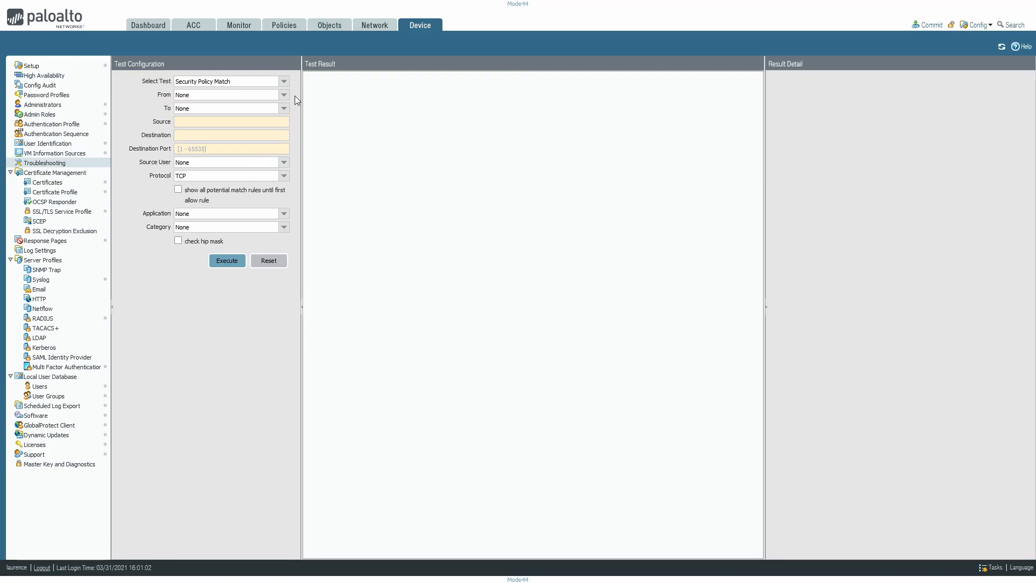
left_click(284, 81)
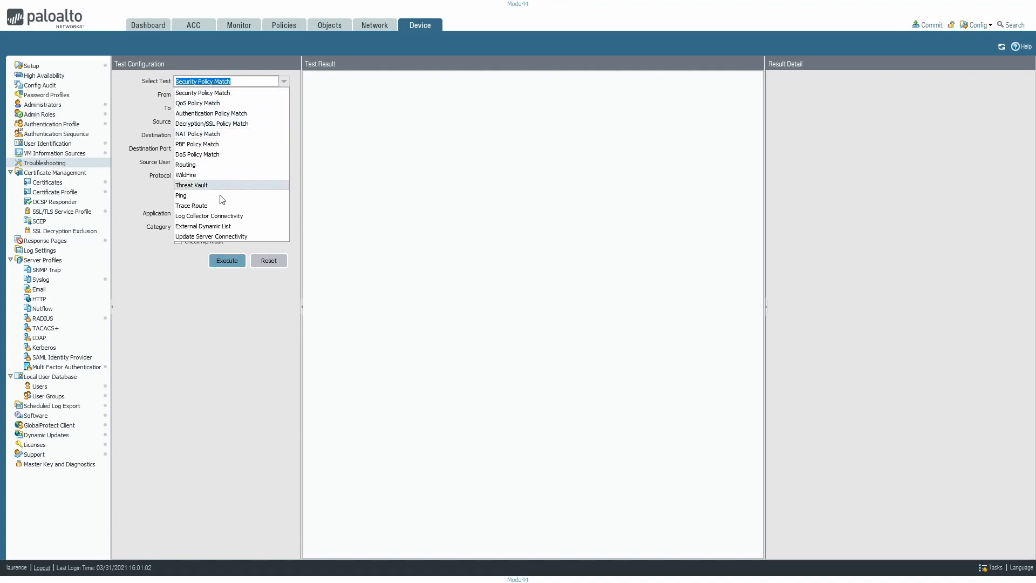
left_click(173, 294)
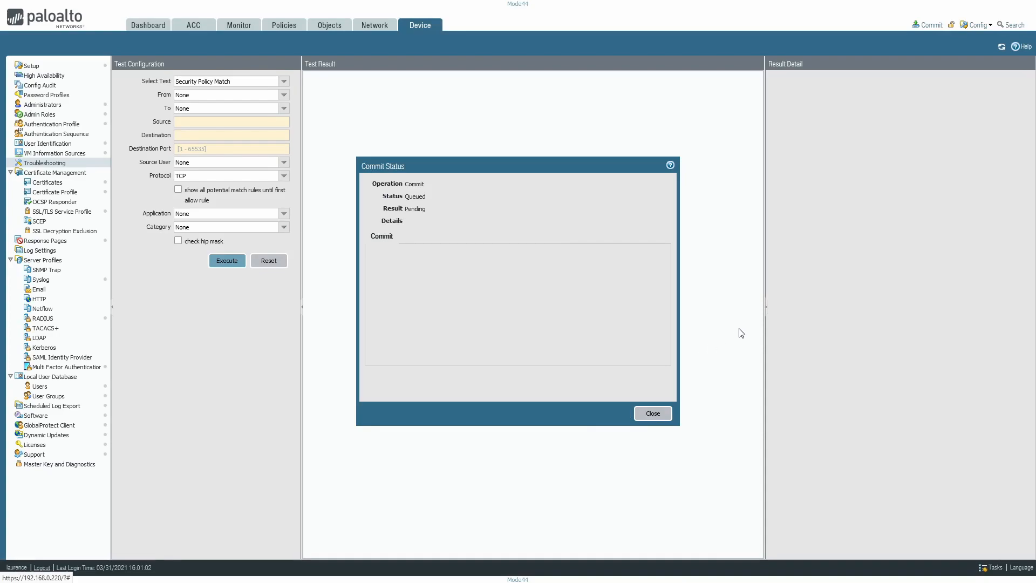
left_click(653, 413)
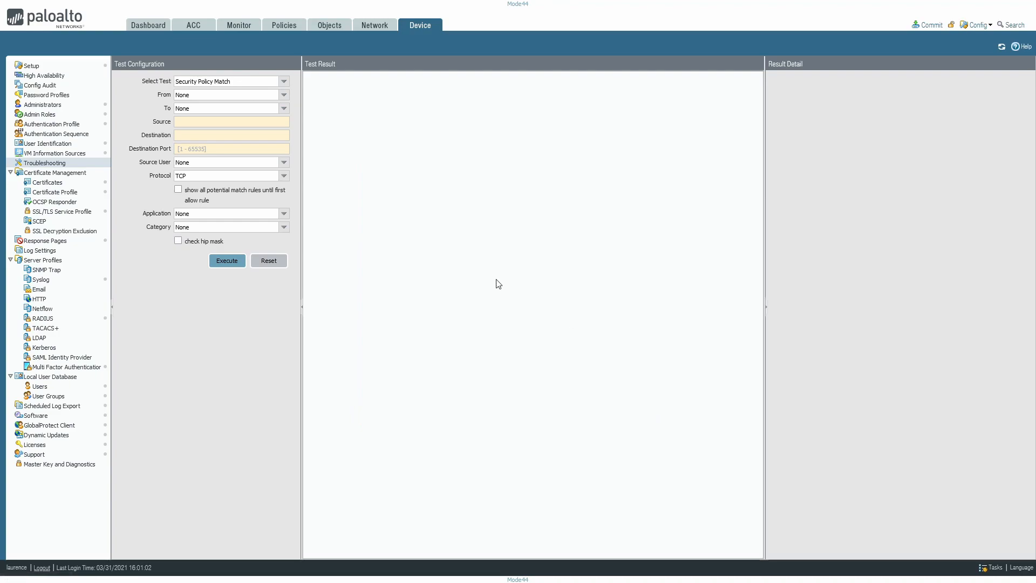